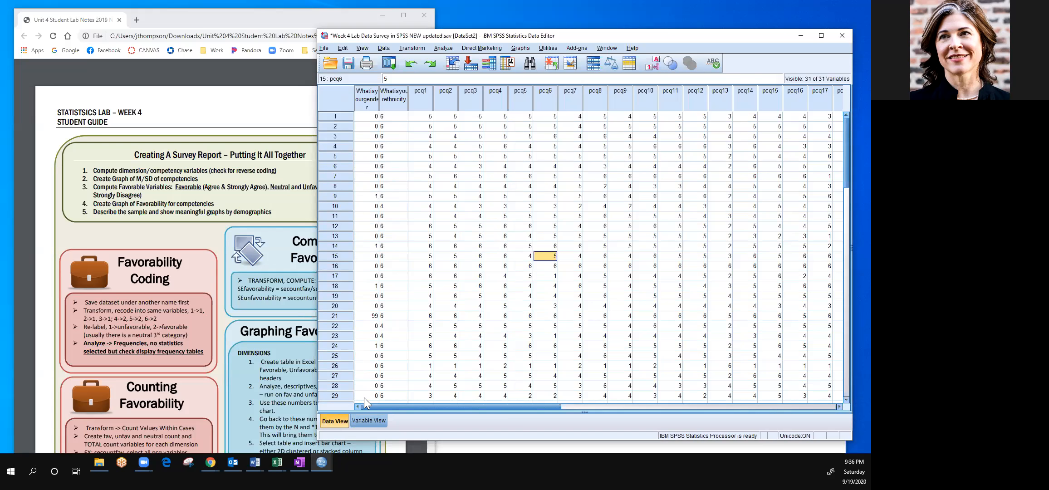
Examine the value labels defined for the gender, ethnicity and pcq1 variables and return to the data values
left_click(369, 419)
left_click(565, 88)
left_click(581, 88)
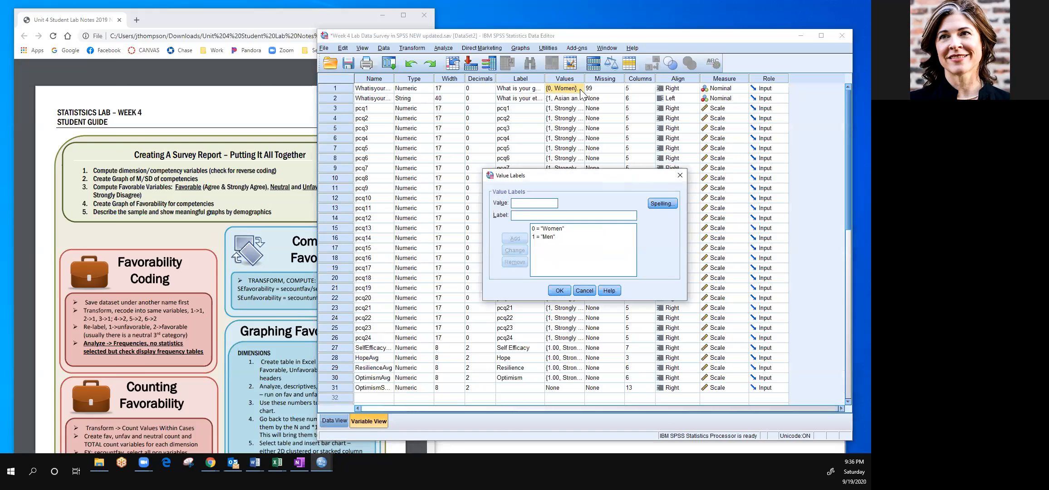
left_click(560, 291)
left_click(581, 97)
left_click(581, 97)
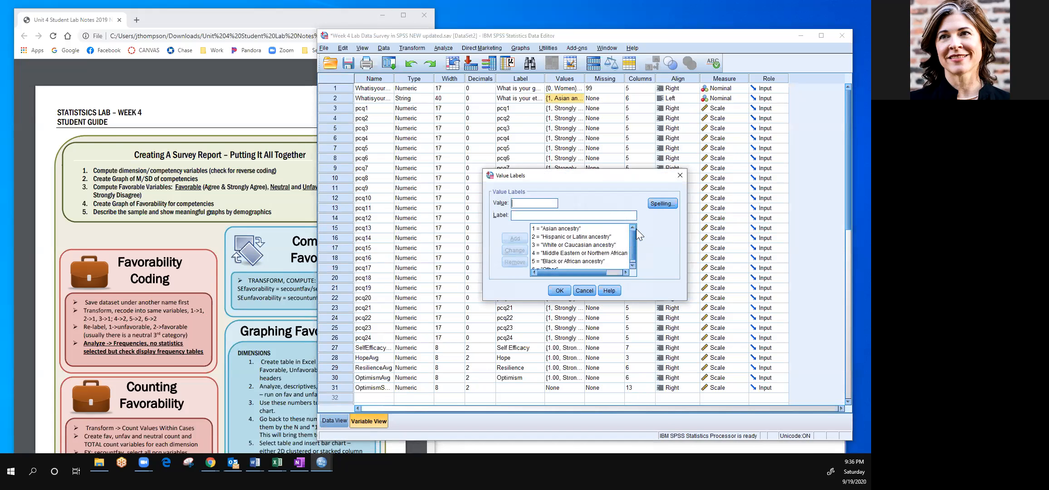
scroll(633, 235, "down", 1)
left_click(567, 292)
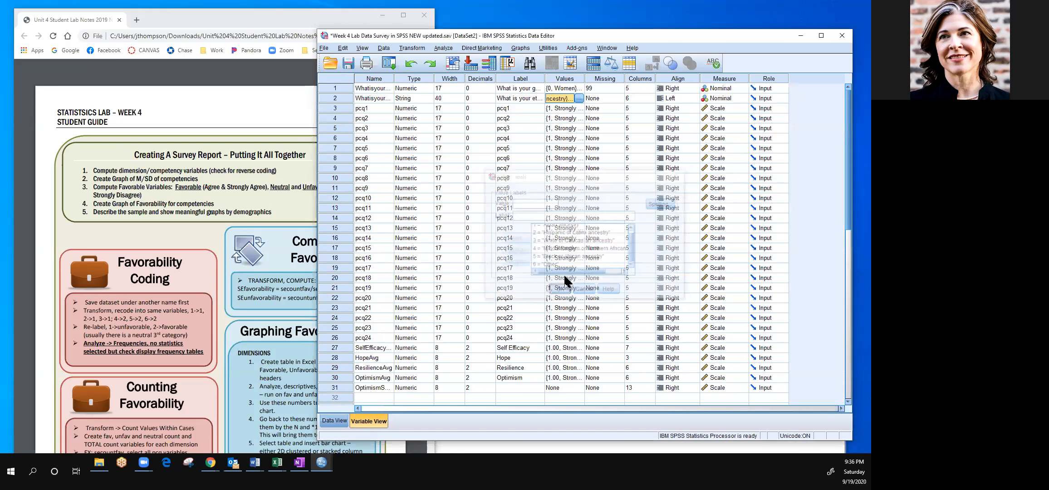
left_click(565, 108)
left_click(580, 108)
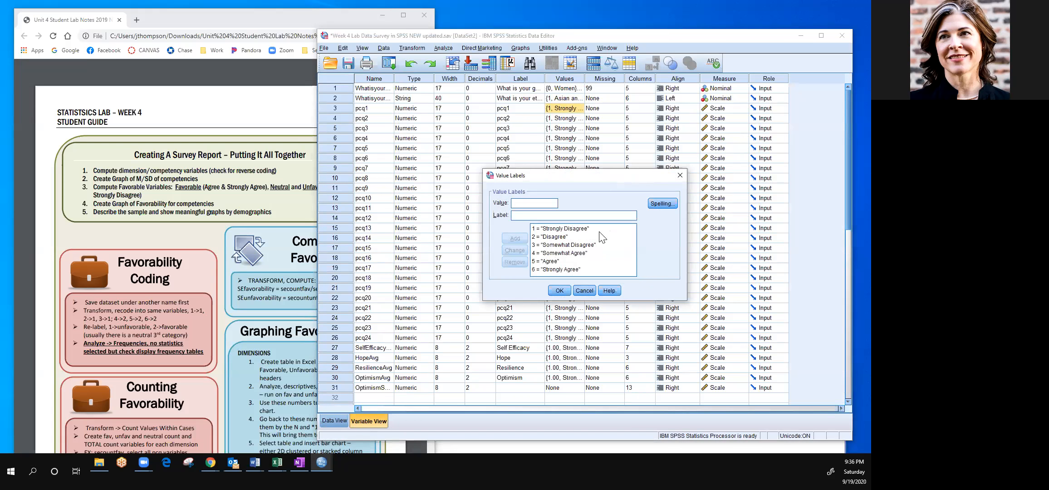
left_click(562, 291)
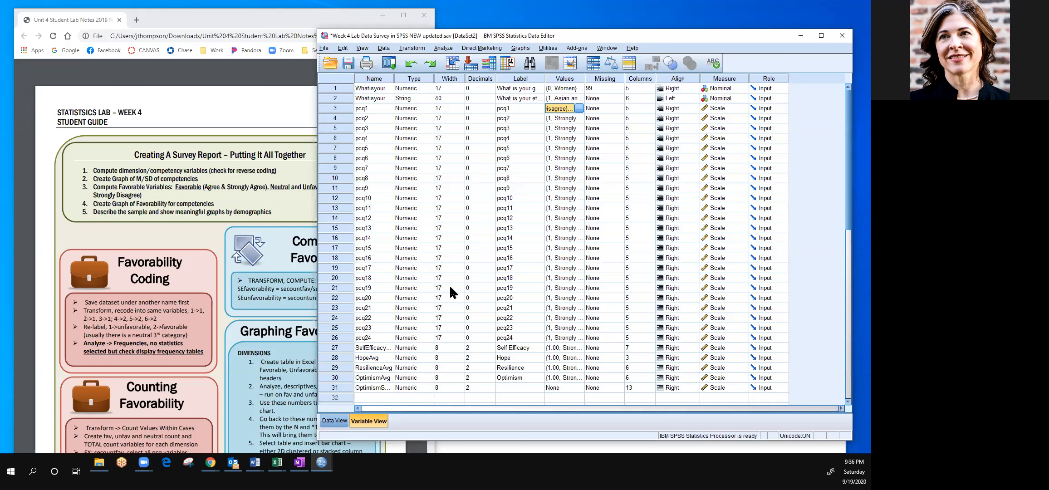
left_click(334, 420)
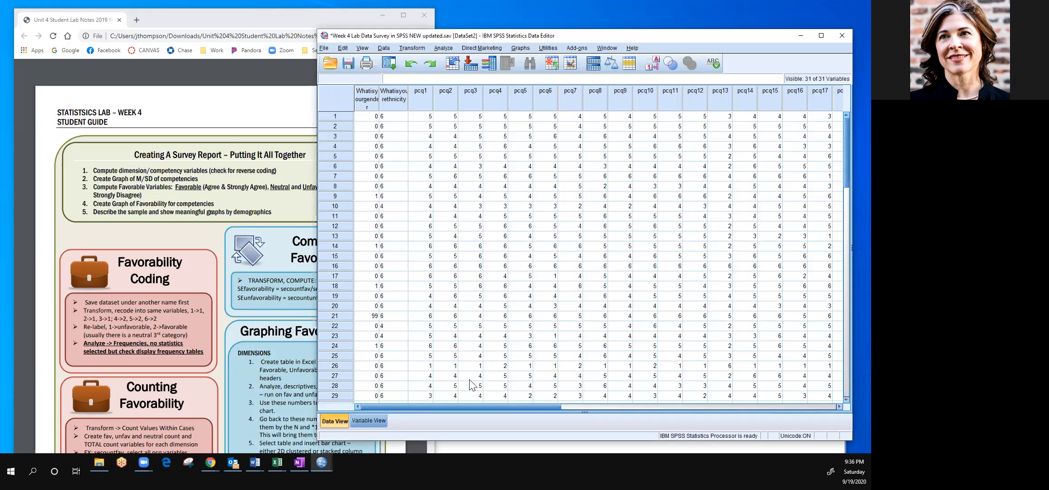
Widen the Values column in the variable definitions so the label text fits
left_click(412, 48)
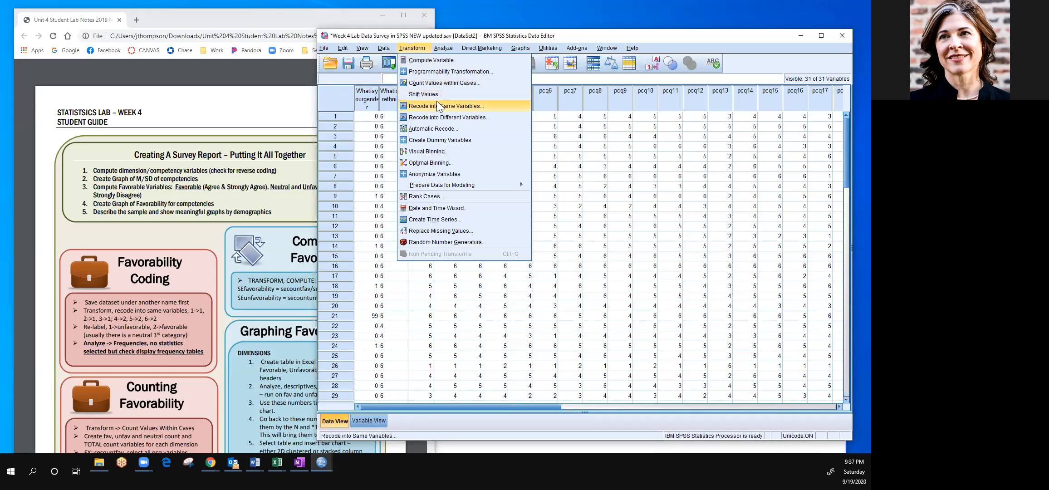
left_click(381, 426)
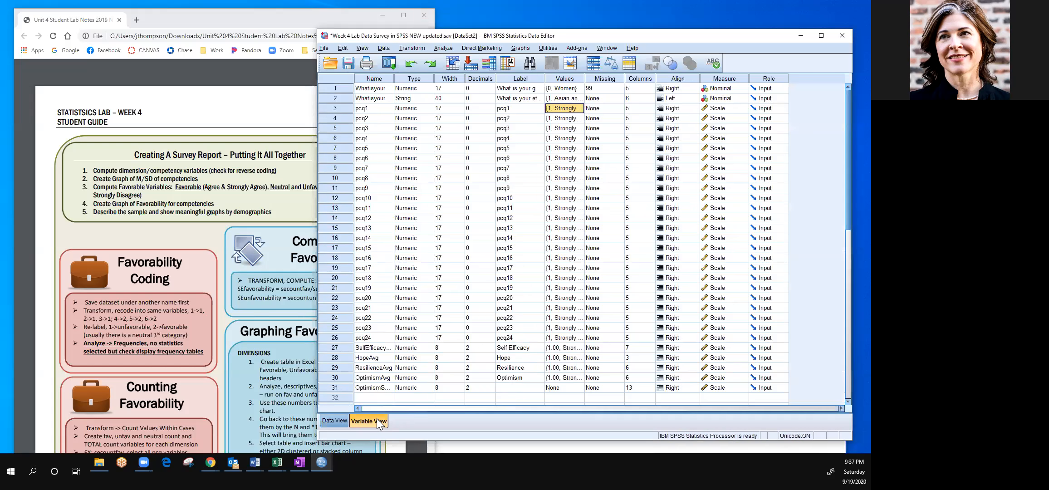
left_click_drag(585, 78, 623, 72)
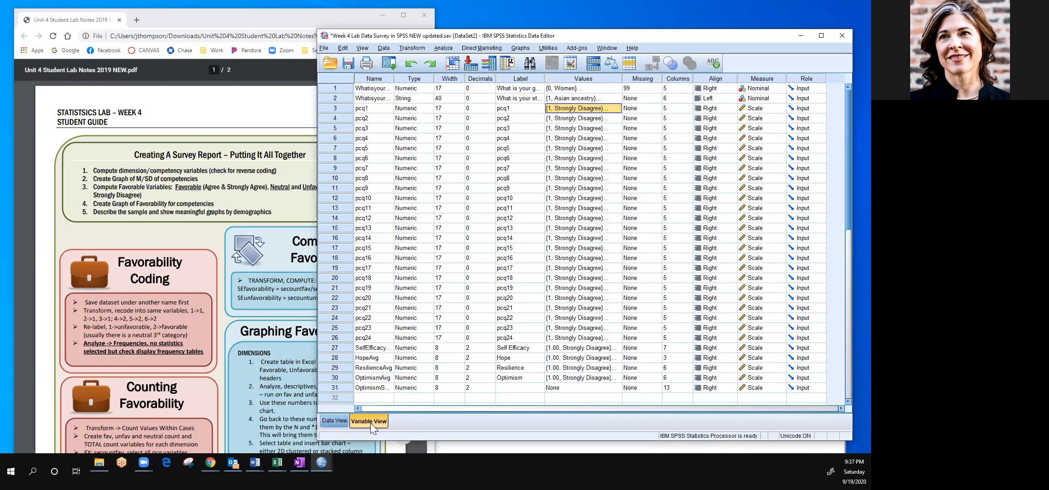
Check the survey responses in the data against the value labels of pcq1
left_click(338, 422)
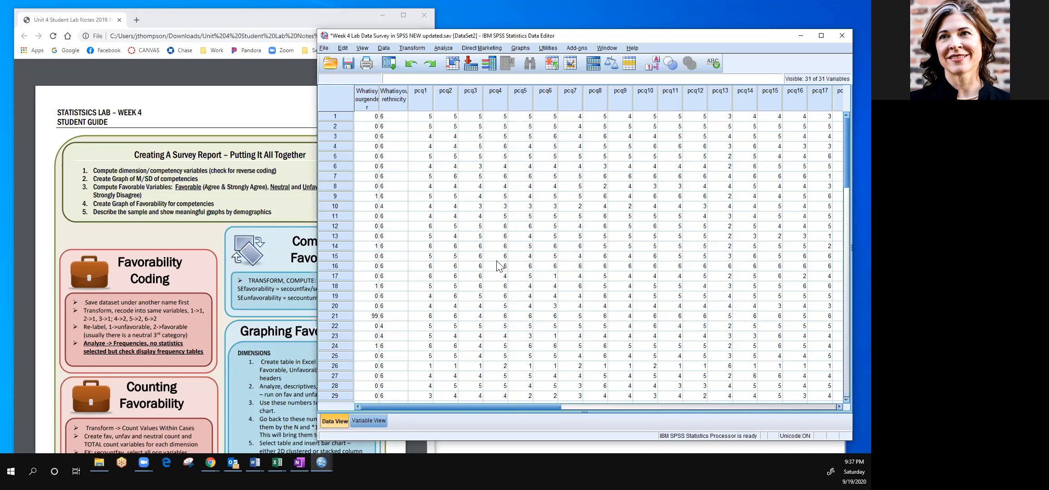
left_click(377, 420)
left_click(618, 108)
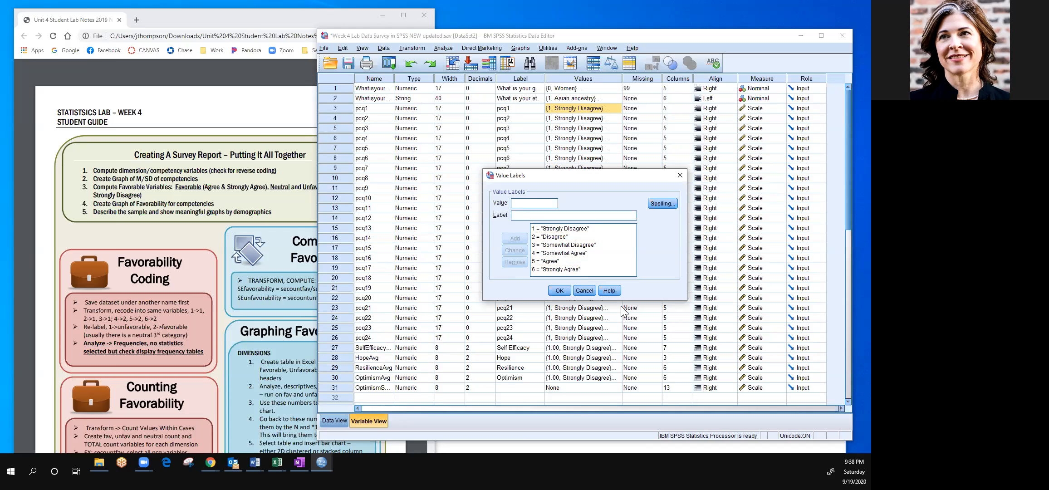
left_click(585, 291)
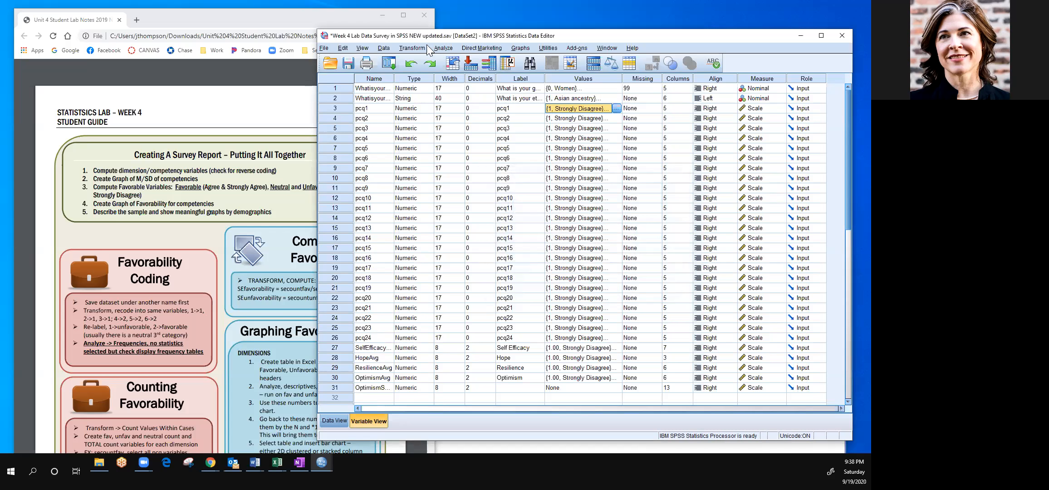
Start Recode into Same Variables and add pcq1 through pcq24 as the variables to recode
left_click(412, 49)
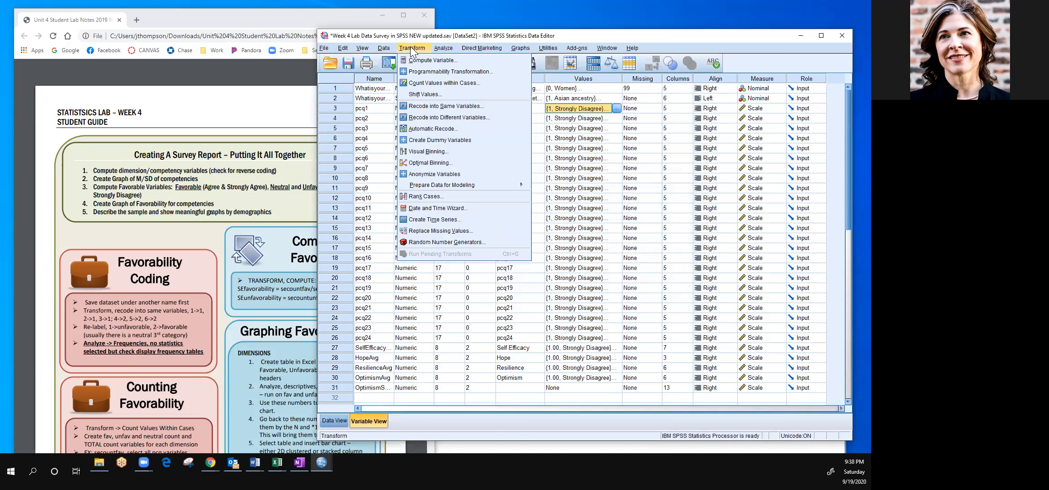
left_click(432, 107)
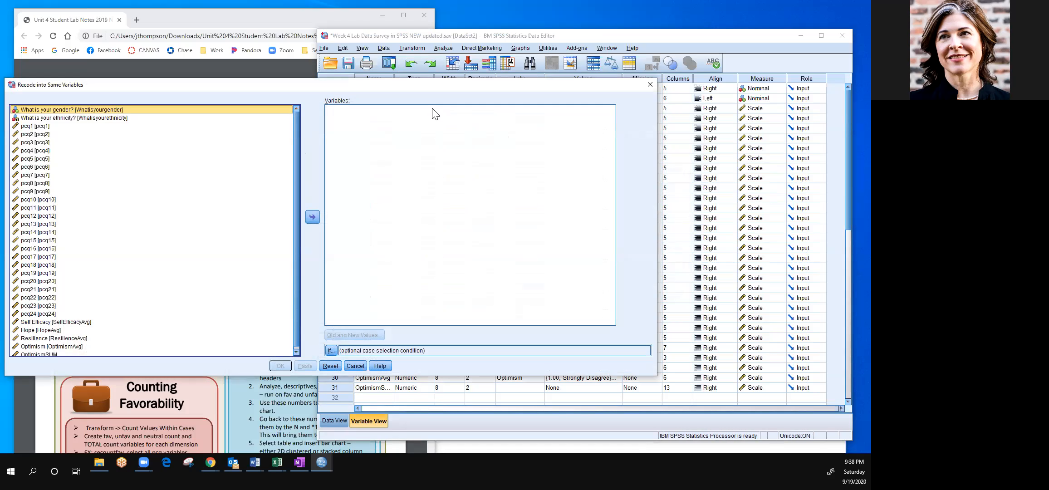
left_click(85, 127)
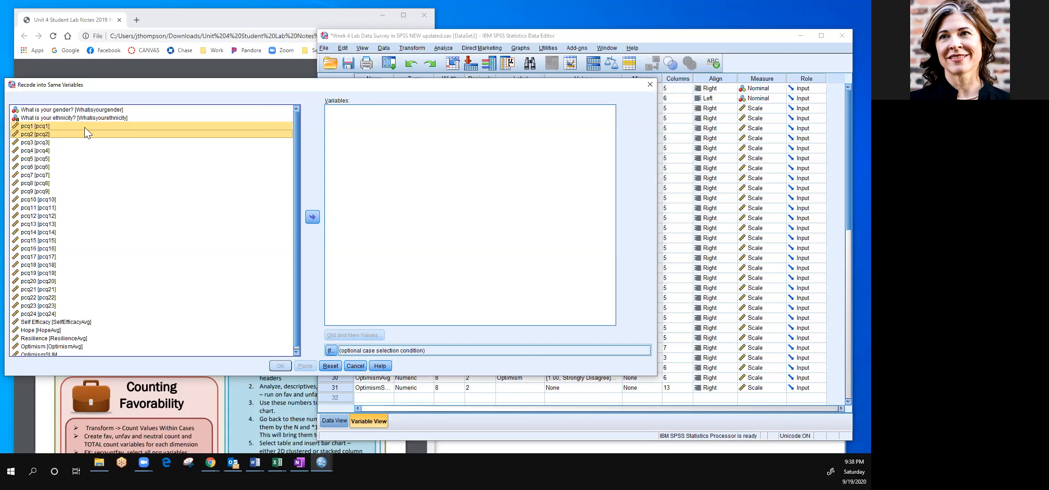
key("shift+Down")
key("shift+Down")
key("shift+Down")
key("shift+Down")
key("shift+Down")
key("shift+Down")
key("shift+Down")
key("shift+Down")
key("shift+Down")
key("shift+Down")
key("shift+Down")
key("shift+Down")
key("shift+Down")
key("shift+Down")
key("shift+Down")
key("shift+Down")
key("shift+Down")
key("shift+Down")
key("shift+Down")
key("shift+Down")
key("shift+Down")
key("shift+Down")
key("shift+Down")
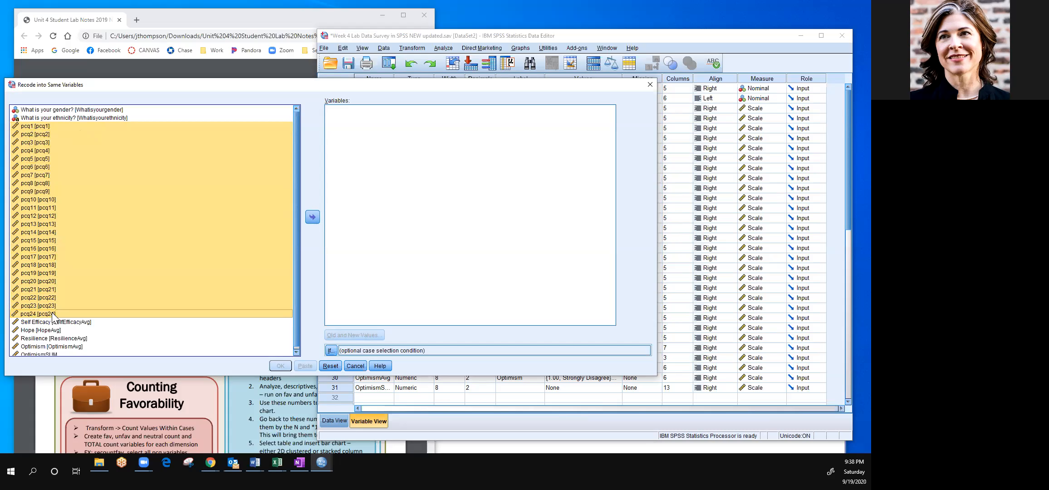
left_click(313, 218)
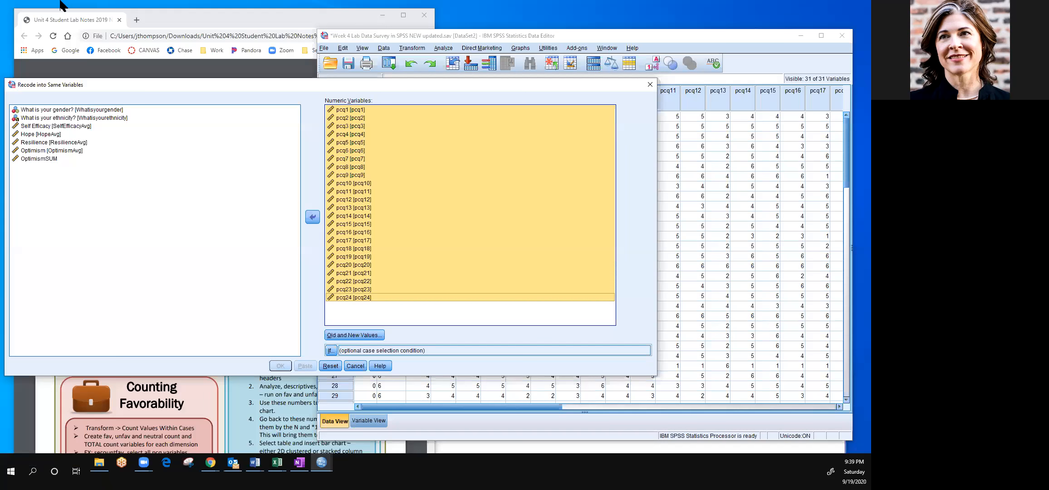
Add an old-to-new rule that recodes the range 1 through 3 to the value 1
left_click(366, 335)
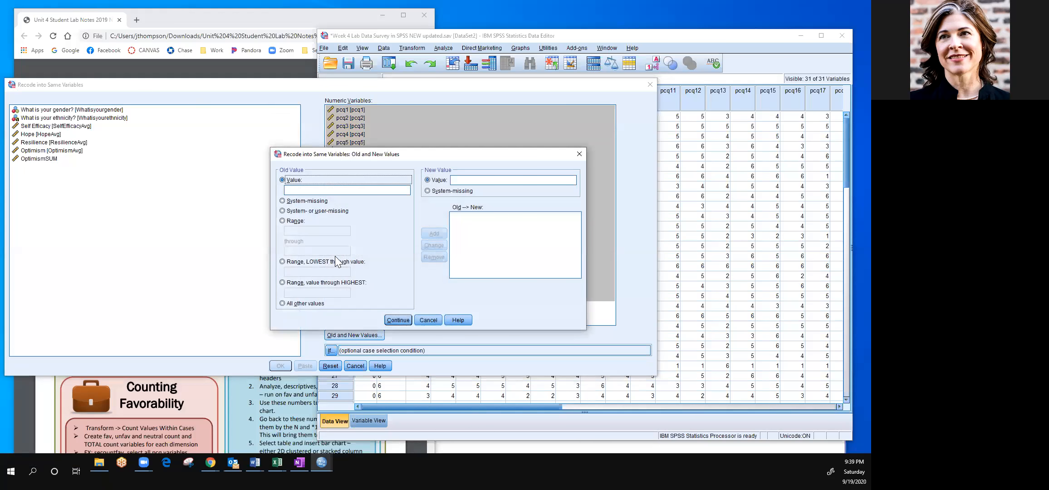
left_click(281, 221)
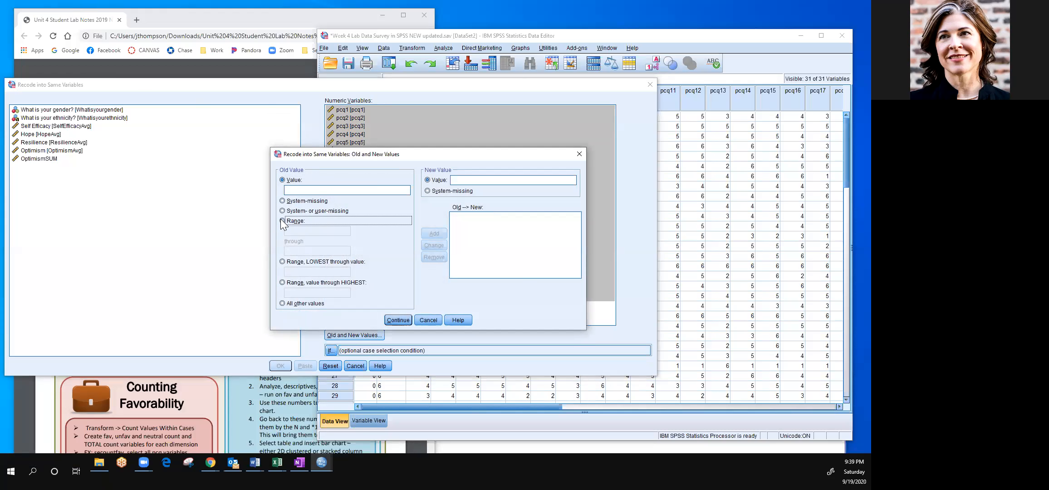
left_click(296, 232)
type("1")
left_click(307, 246)
type("3")
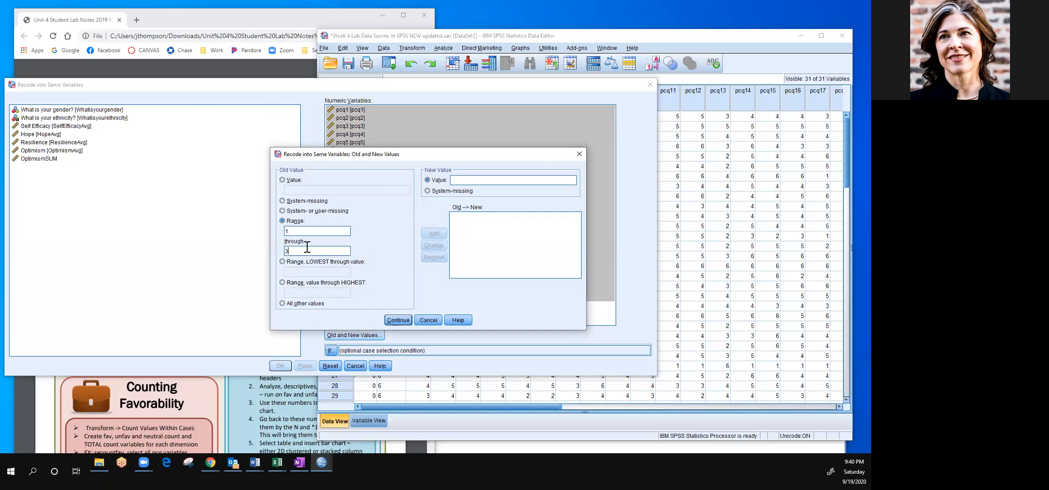
left_click(469, 180)
type("1")
left_click(442, 234)
Add a rule recoding the range 4 through 6 to the value 2 and run the recode
type("4")
left_click(318, 248)
type("6")
left_click(460, 180)
type("2")
left_click(435, 233)
left_click(398, 320)
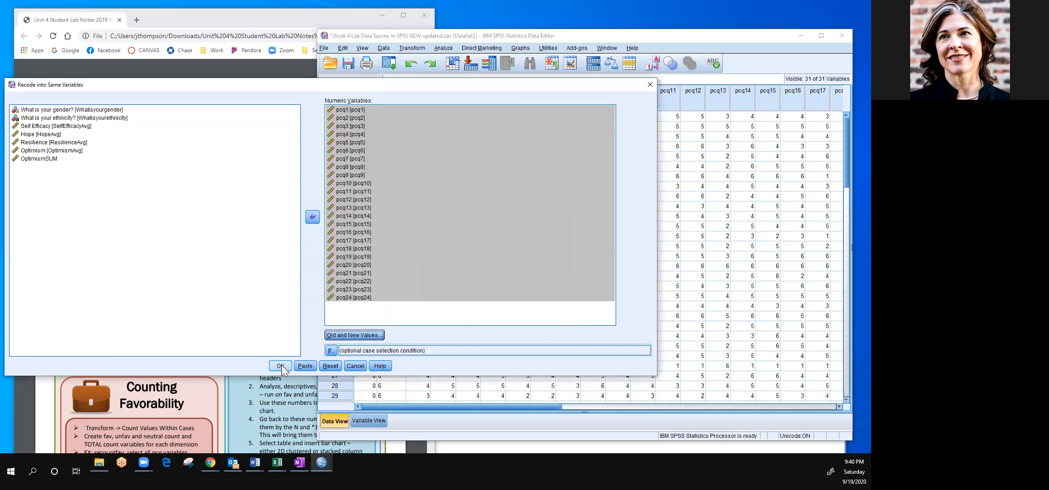
left_click(281, 365)
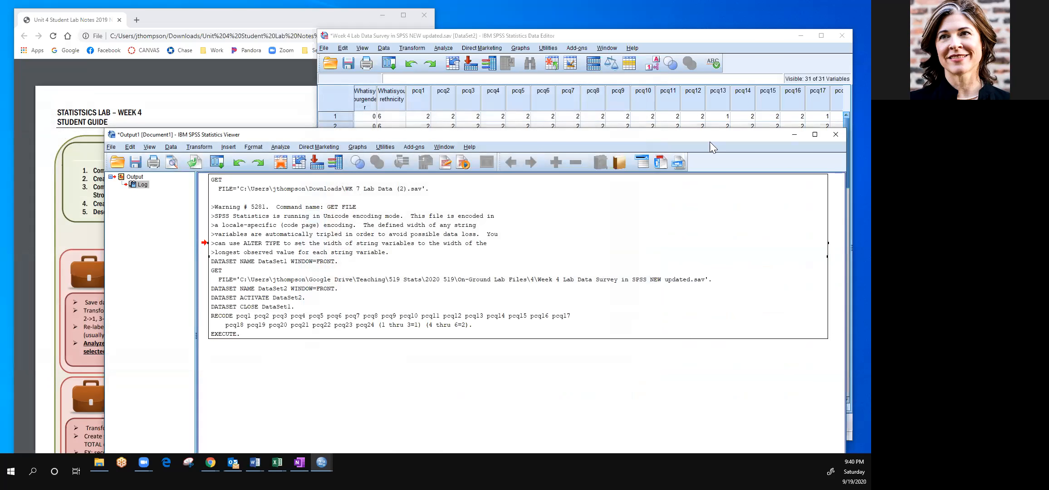
Examine the recoded pcq columns and the dimension average columns in the dataset
left_click(772, 71)
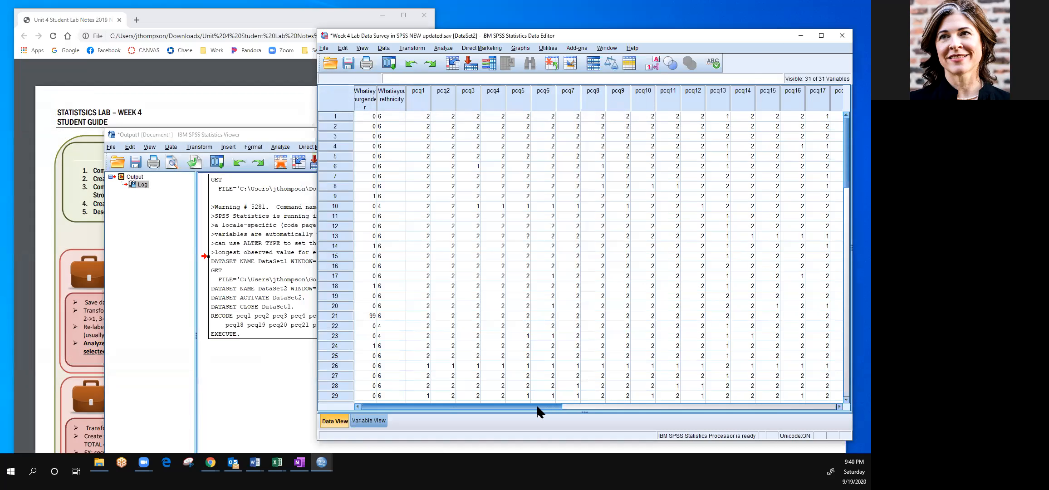
left_click_drag(538, 407, 660, 419)
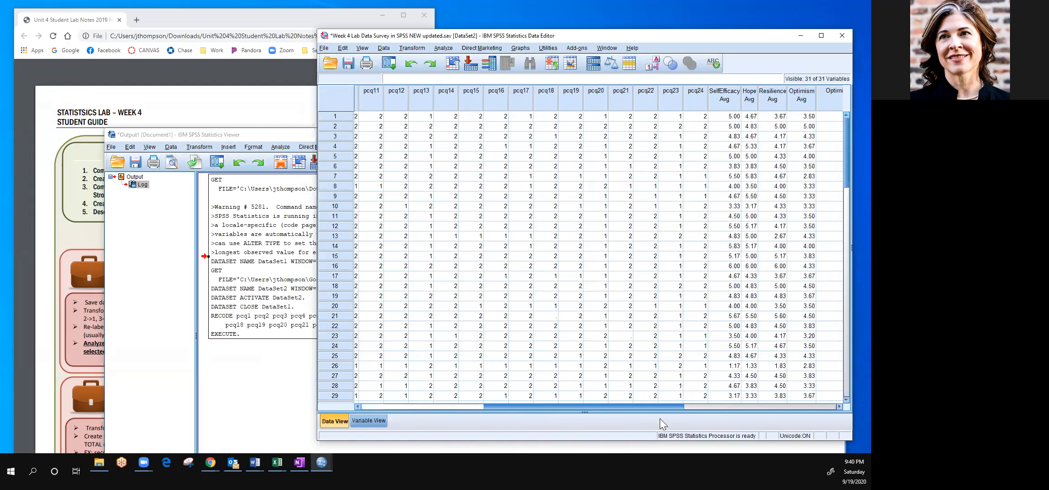
left_click_drag(658, 424, 656, 424)
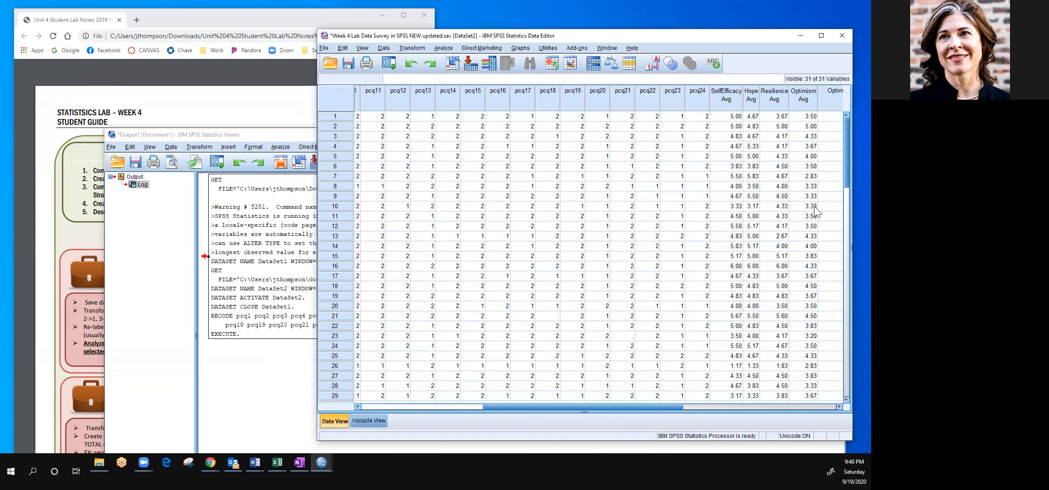
left_click_drag(610, 407, 470, 402)
Change the label of value 1 for pcq1 to "Unfavorable"
left_click(370, 422)
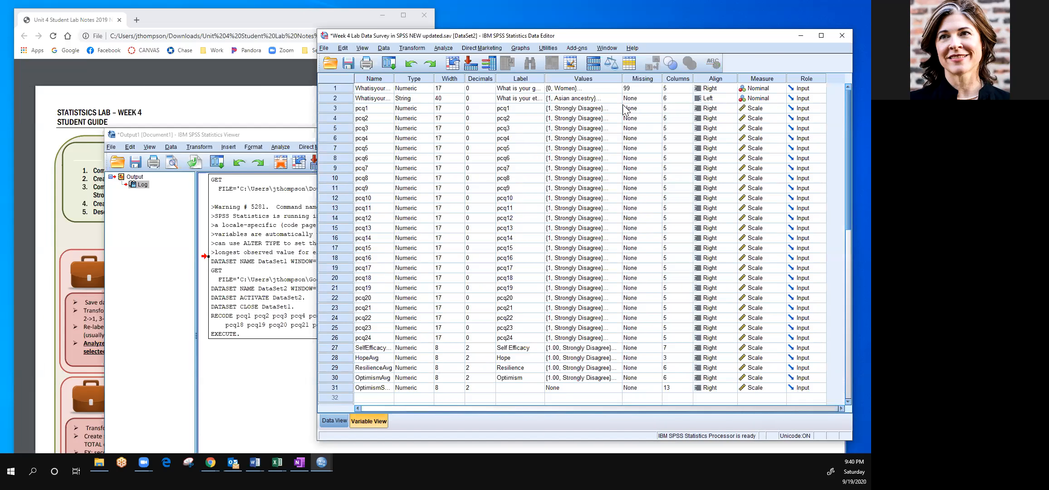
left_click(603, 108)
left_click(618, 108)
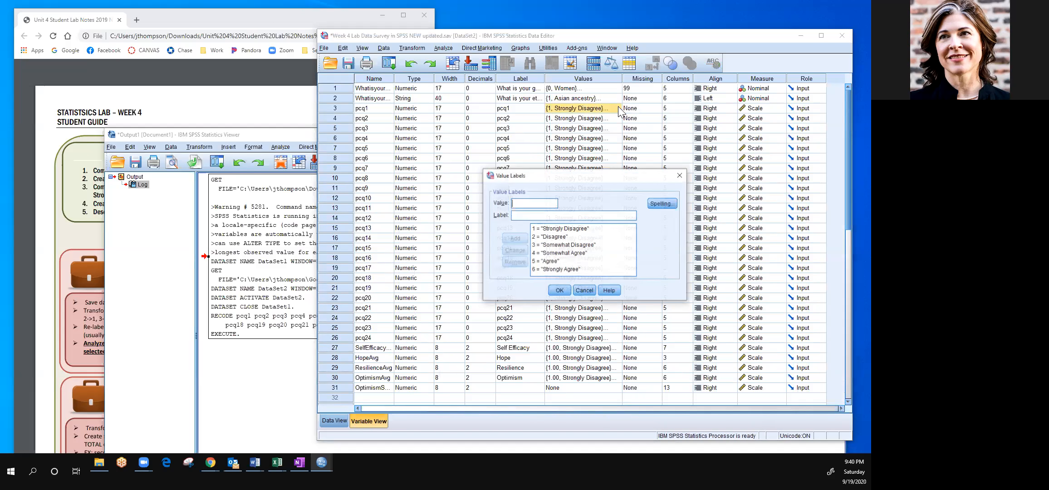
left_click(561, 228)
left_click(572, 215)
type("Unfavorable")
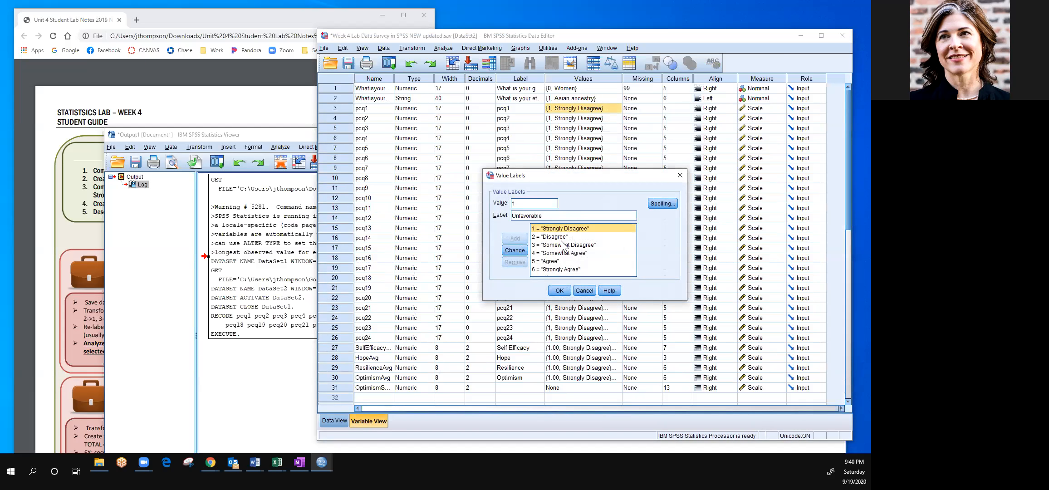
left_click(515, 250)
Change the label of value 2 for pcq1 to "Favorable"
left_click(562, 237)
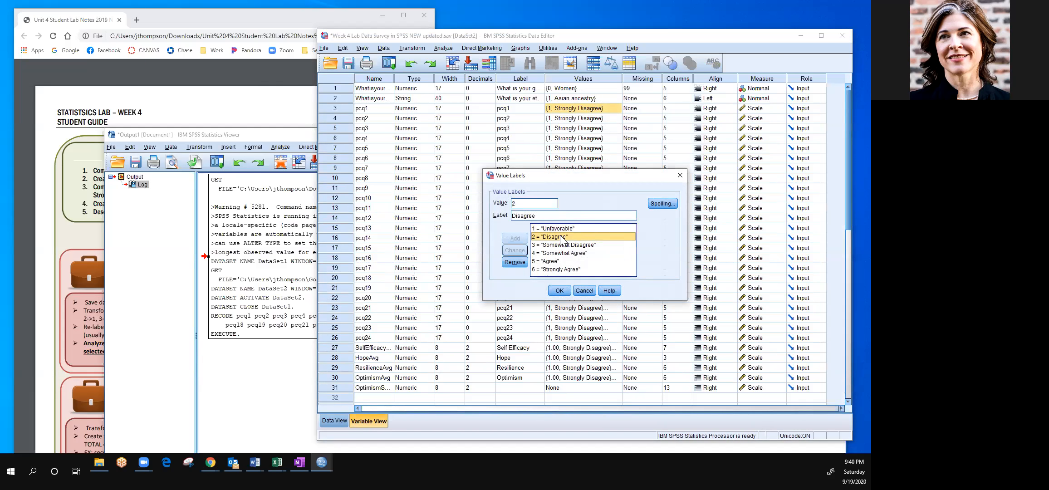
double_click(545, 216)
type("Favorable")
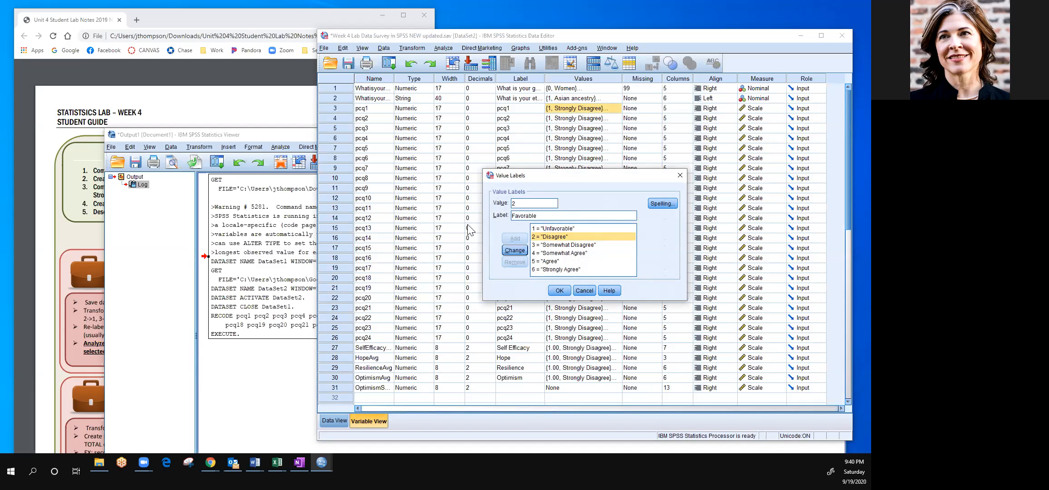
left_click(515, 250)
Remove the labels for values 3 through 6 from pcq1 and accept the value labels
left_click(557, 245)
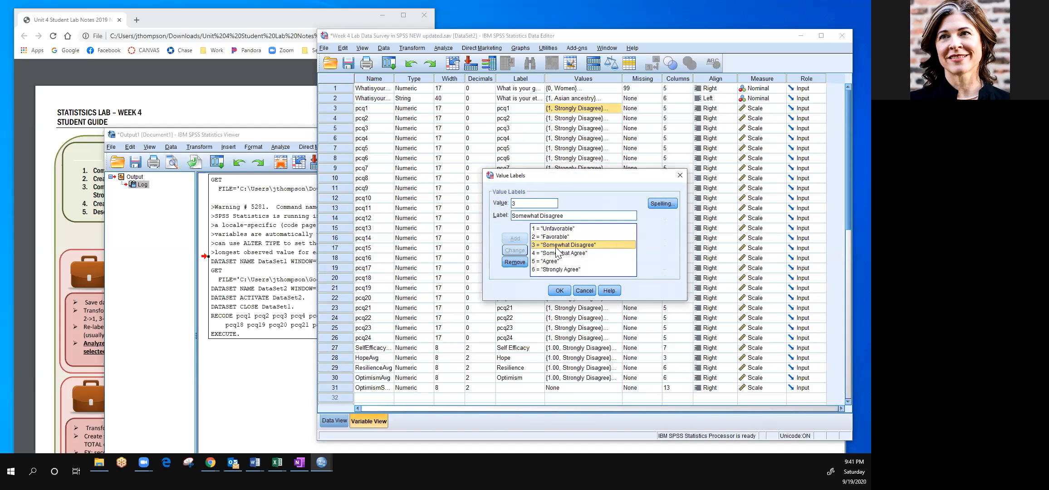
left_click(522, 264)
left_click(557, 246)
left_click(522, 263)
left_click(557, 246)
left_click(522, 263)
left_click(557, 246)
left_click(517, 262)
left_click(560, 287)
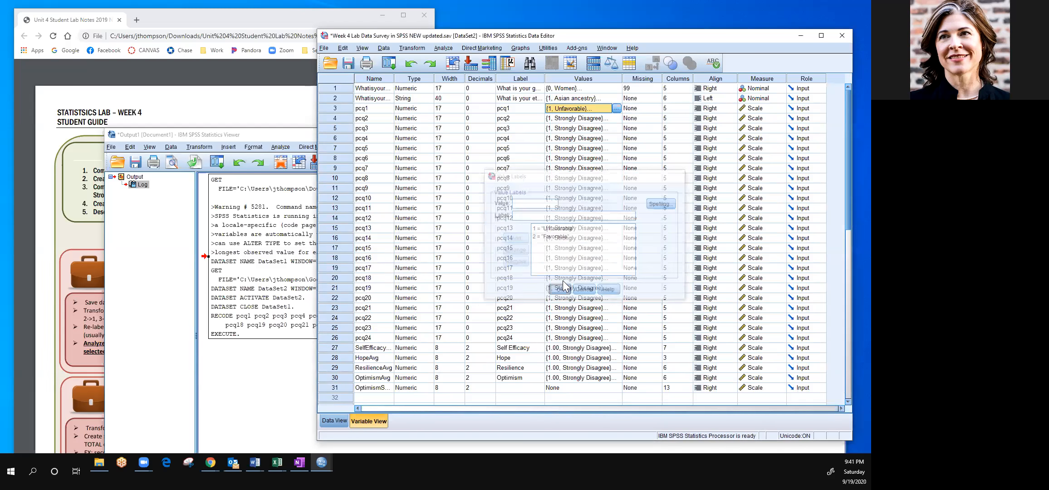
Copy the value labels of pcq1 and paste them onto pcq2 through pcq24
left_click(608, 146)
right_click(590, 109)
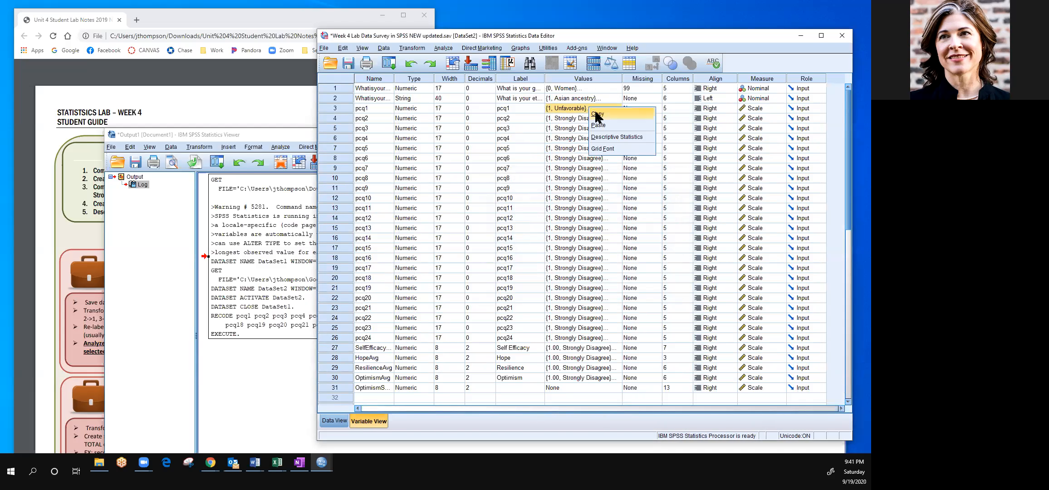
left_click(597, 114)
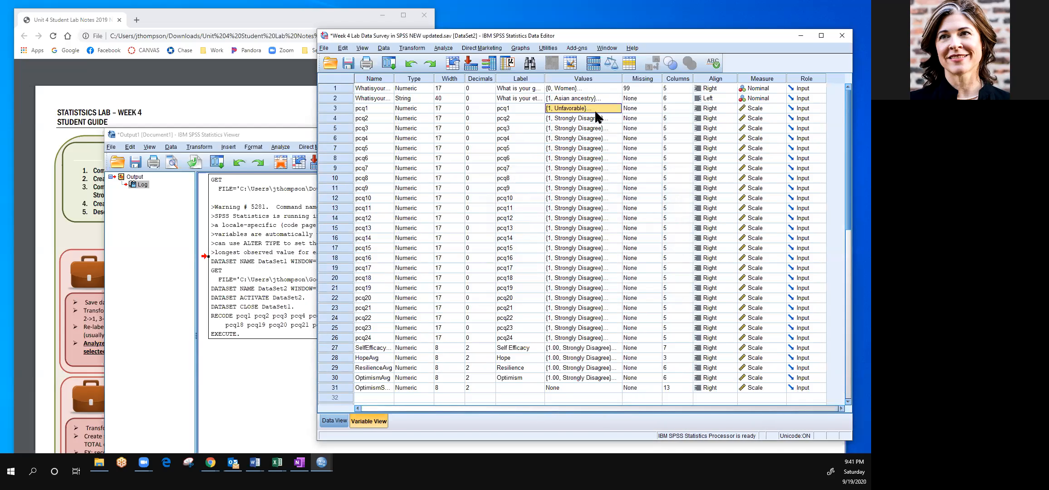
left_click_drag(604, 119, 606, 138)
left_click_drag(605, 174, 578, 342)
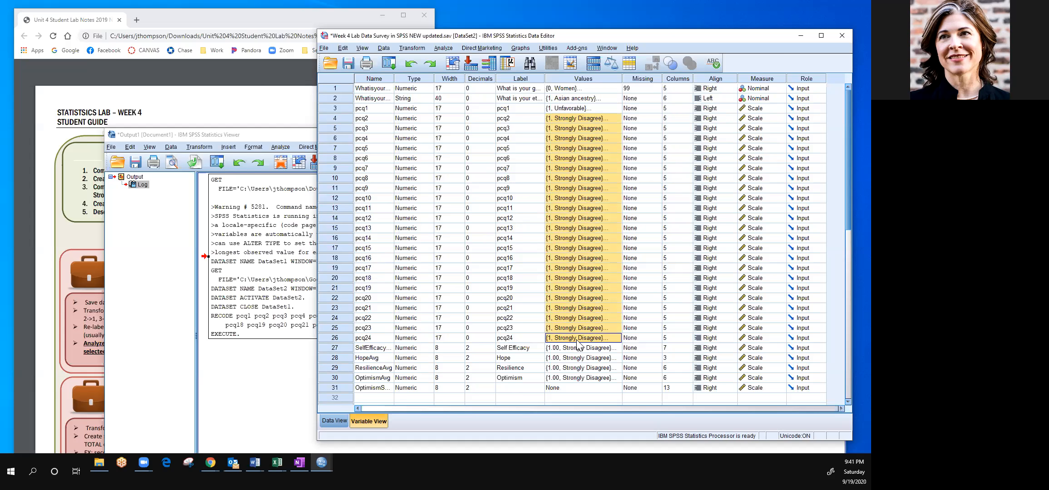
right_click(575, 297)
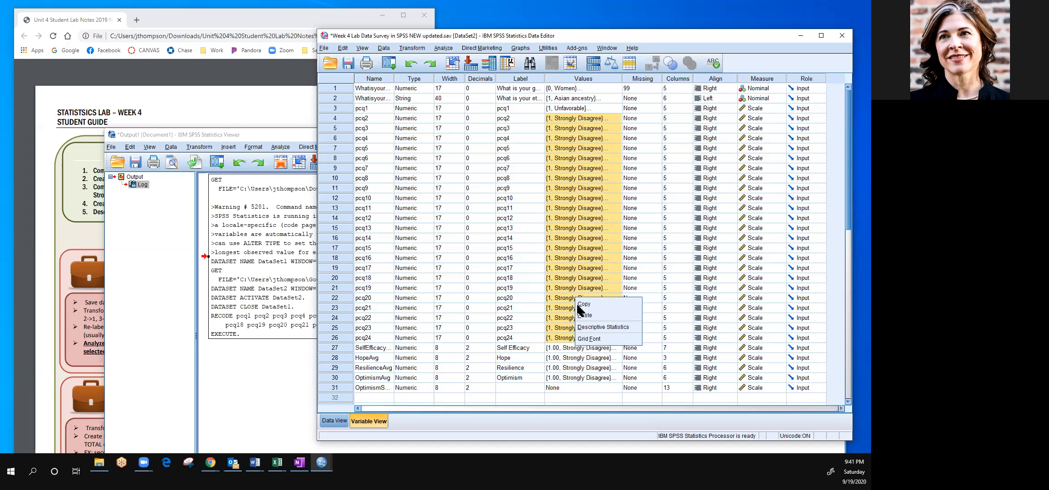
left_click(581, 313)
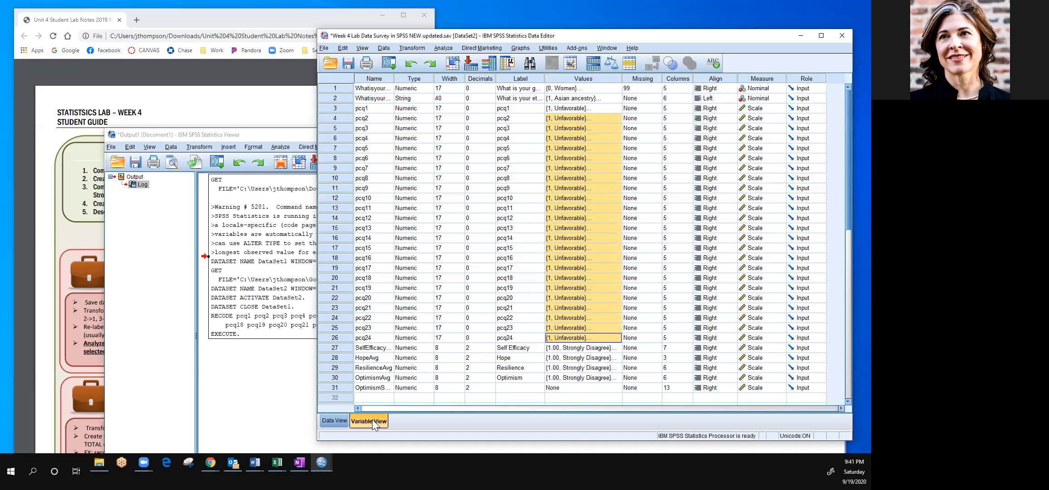
Set up a Count Values within Cases transformation with SEcountfav as the target variable, following the lab notes on counting favorability
left_click(87, 313)
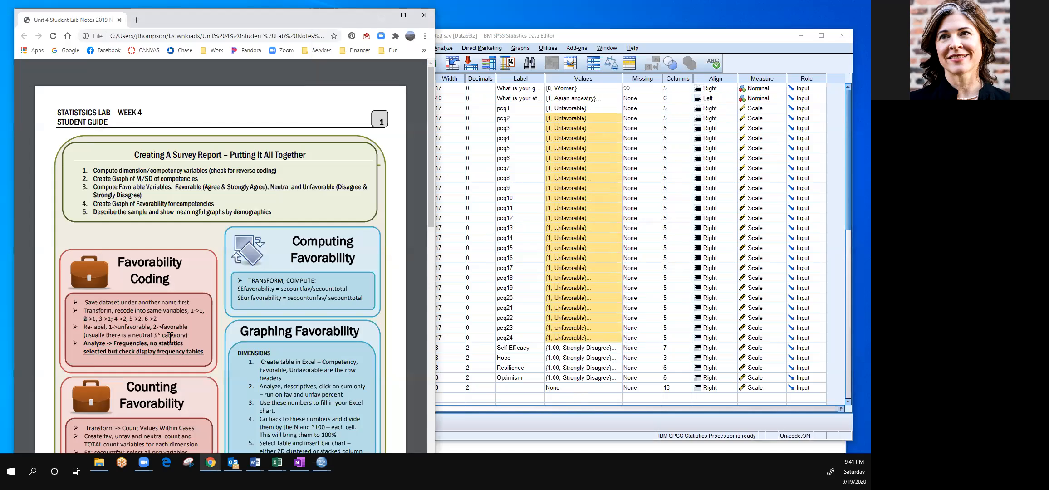
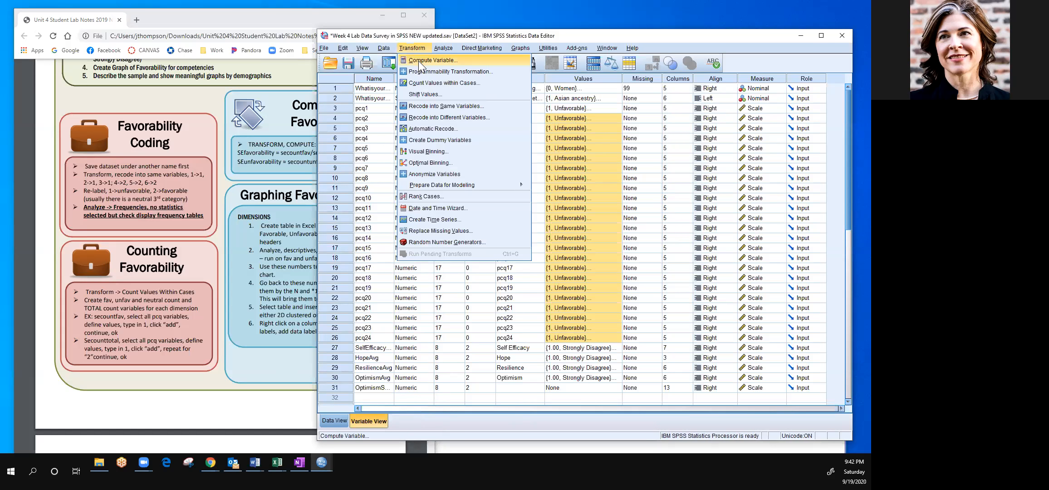
left_click(421, 82)
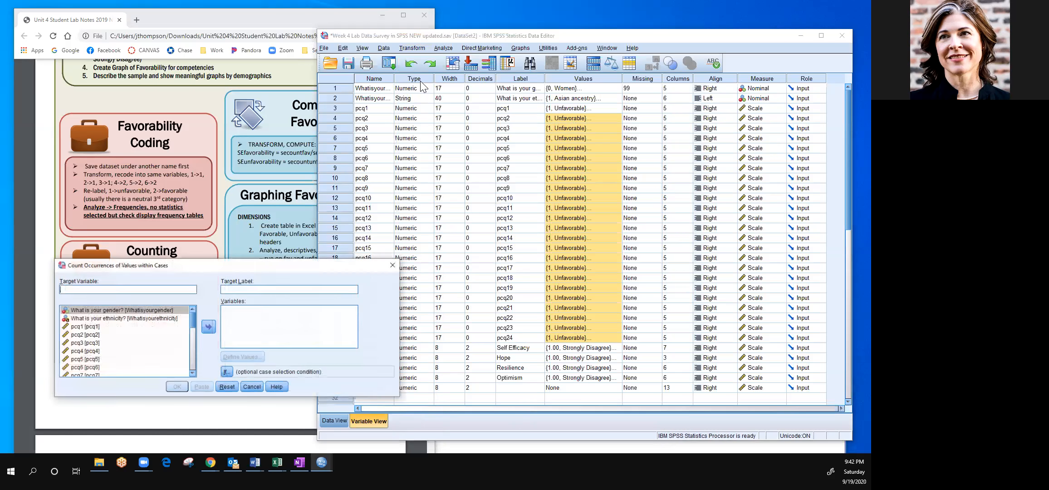
left_click_drag(195, 264, 261, 245)
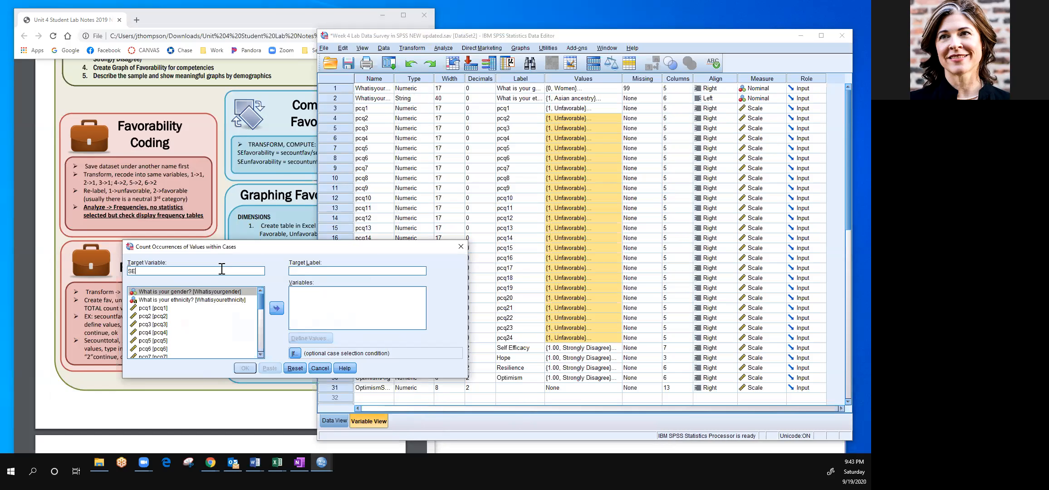
type("SEcountFAV")
key("BackSpace")
key("BackSpace")
key("BackSpace")
type("fav")
left_click(317, 269)
Add pcq1 through pcq6 as the variables to count for SEcountfav
left_click(195, 308)
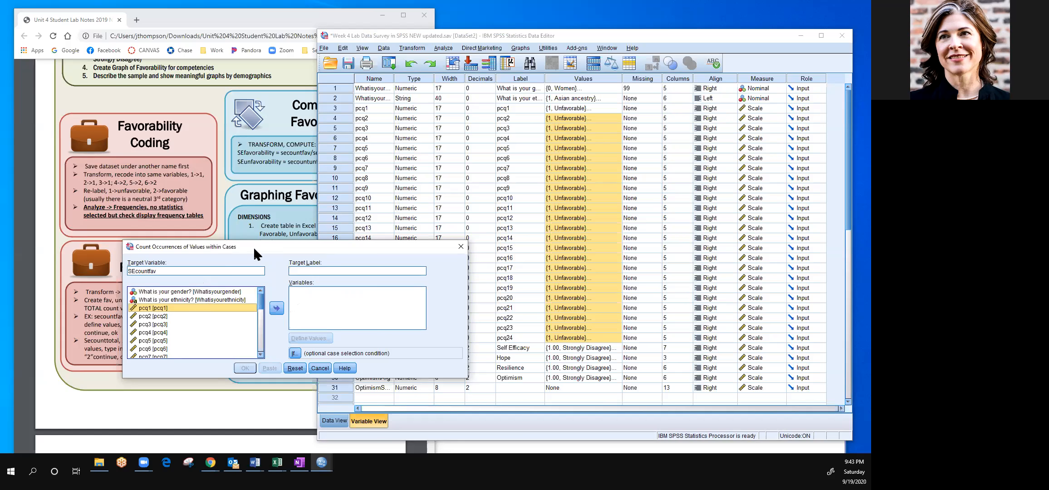
left_click_drag(253, 247, 370, 244)
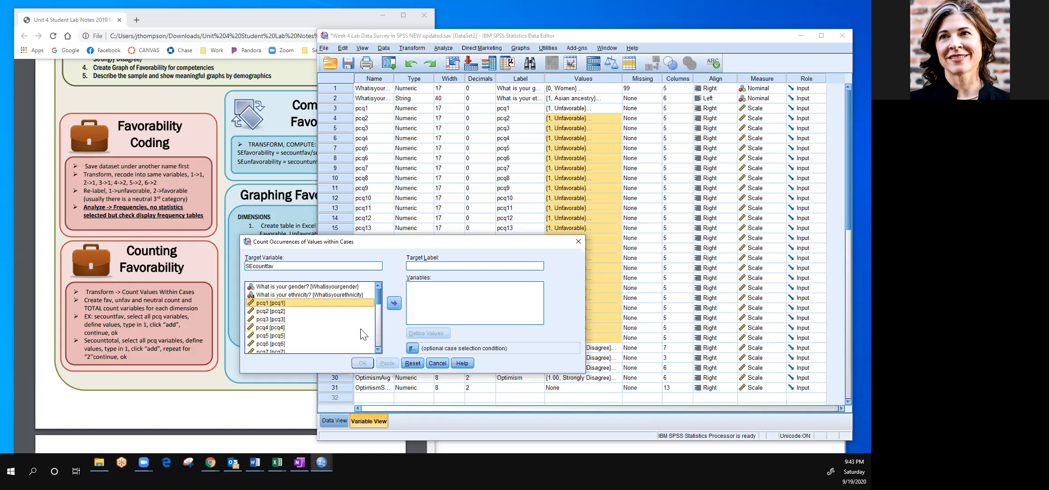
key("shift+Down")
key("shift+Down")
key("shift+Down")
key("shift+Down")
key("shift+Down")
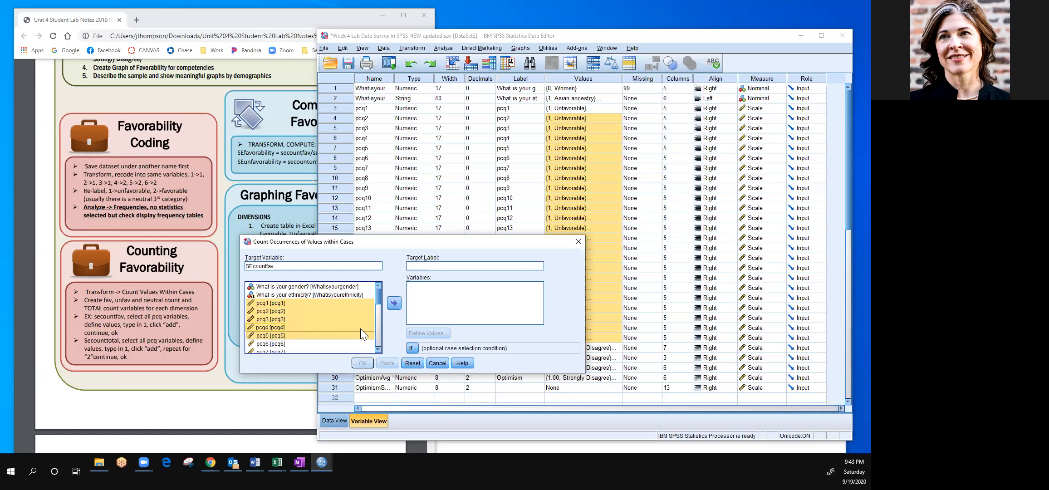
left_click(395, 303)
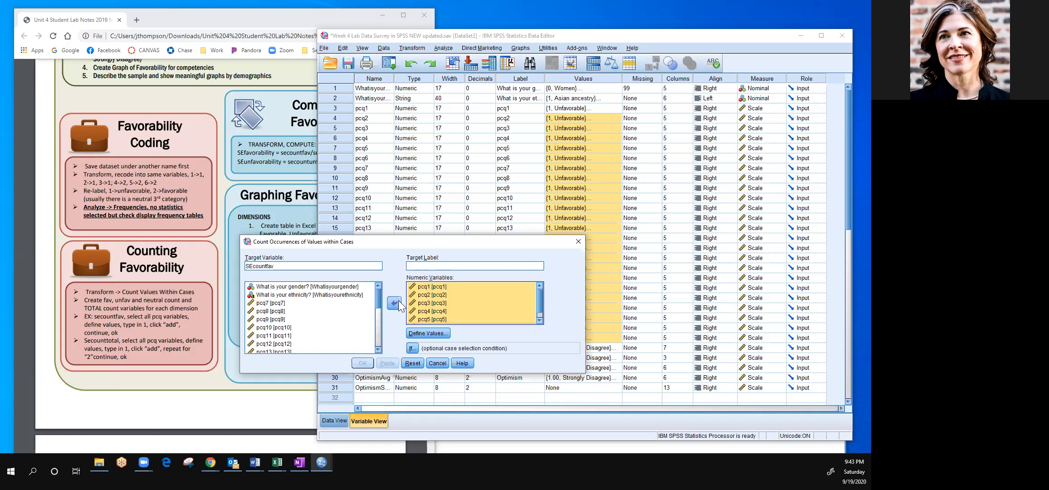
Define 2 as the value to count for SEcountfav and run the count
left_click(428, 334)
left_click(175, 114)
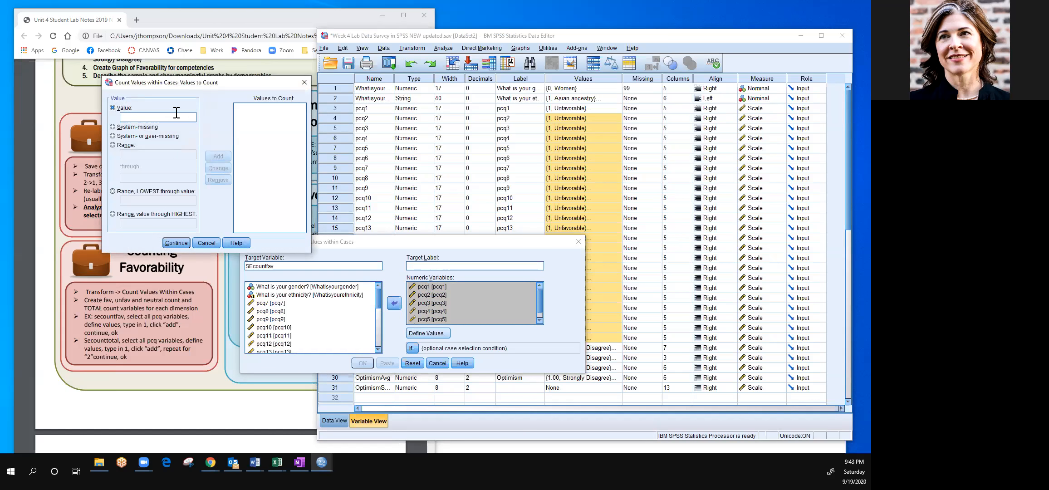
type("2")
left_click(219, 156)
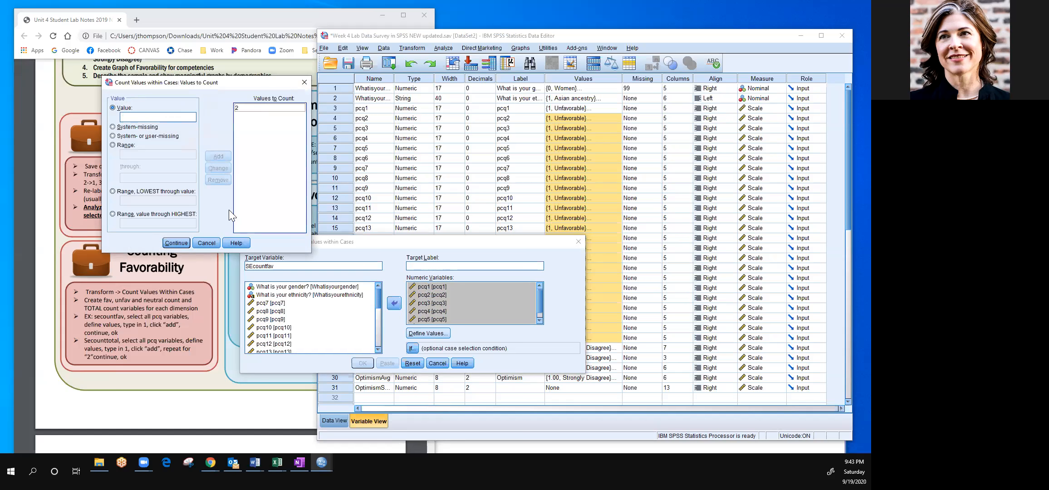
left_click(176, 244)
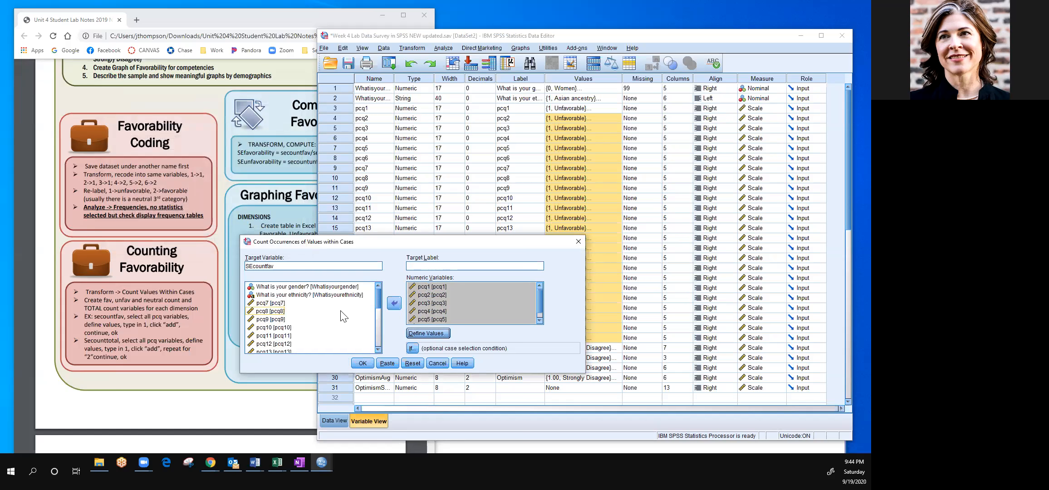
left_click(363, 363)
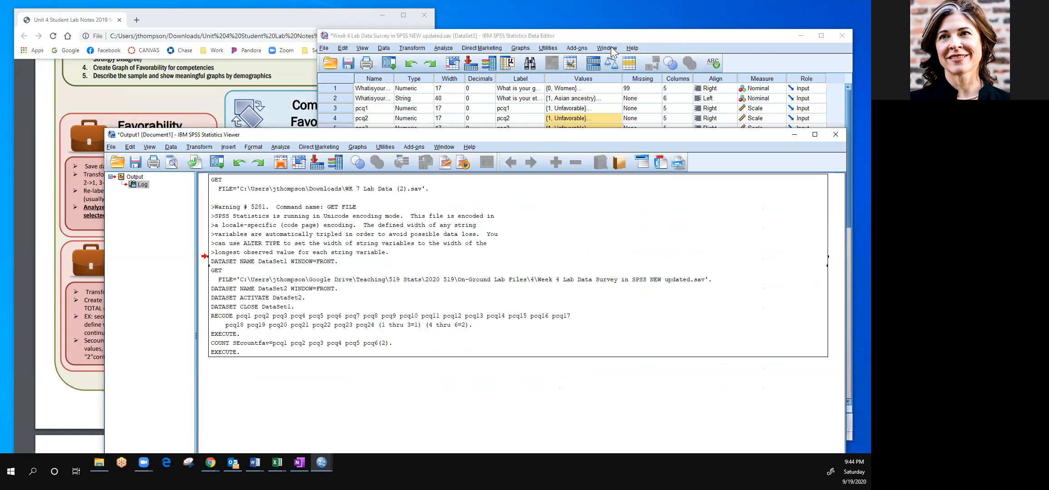
Examine the new SEcountfav column at the end of the dataset's case values
left_click(573, 121)
left_click(335, 421)
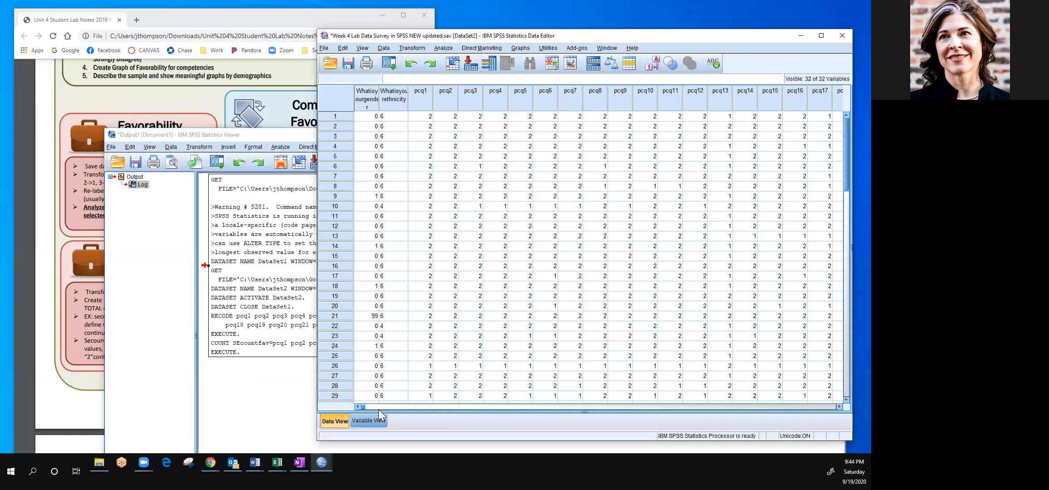
left_click(838, 405)
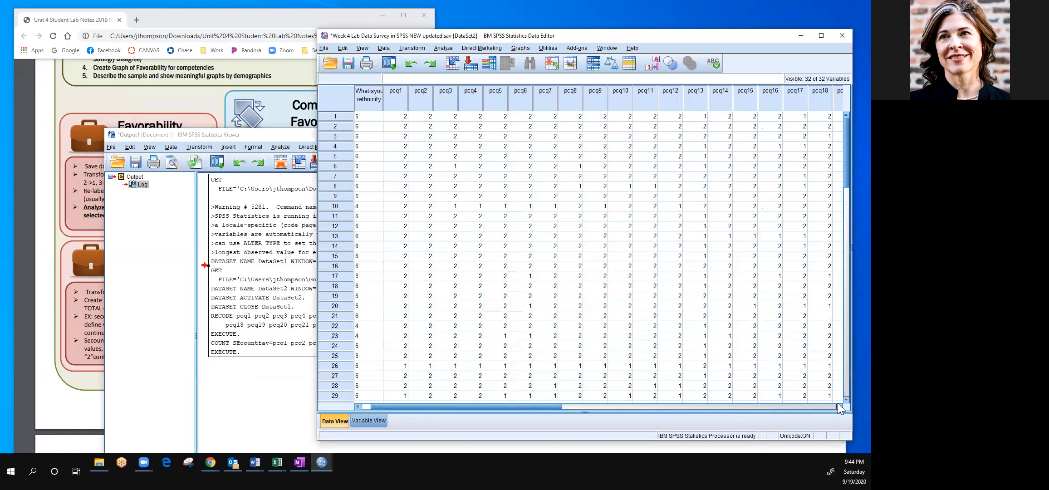
left_click(838, 406)
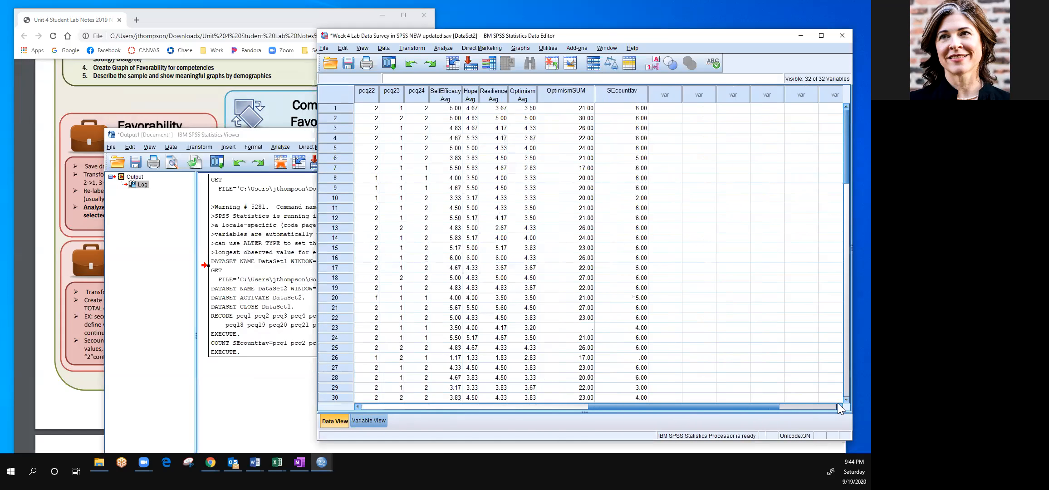
left_click(838, 406)
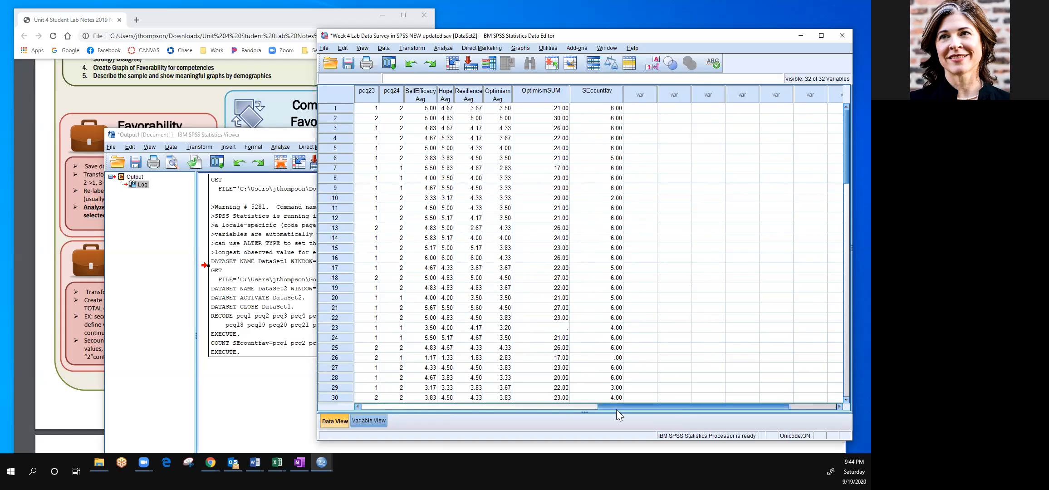
left_click_drag(618, 404, 603, 401)
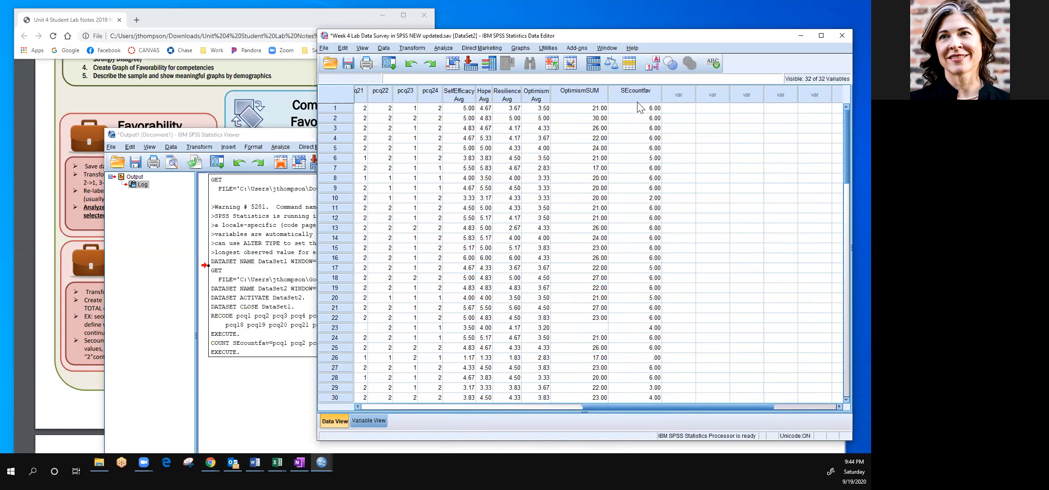
Set up another Count Values within Cases transformation with SEcountUNFAV as the target variable, keeping the same pcq items
left_click(409, 49)
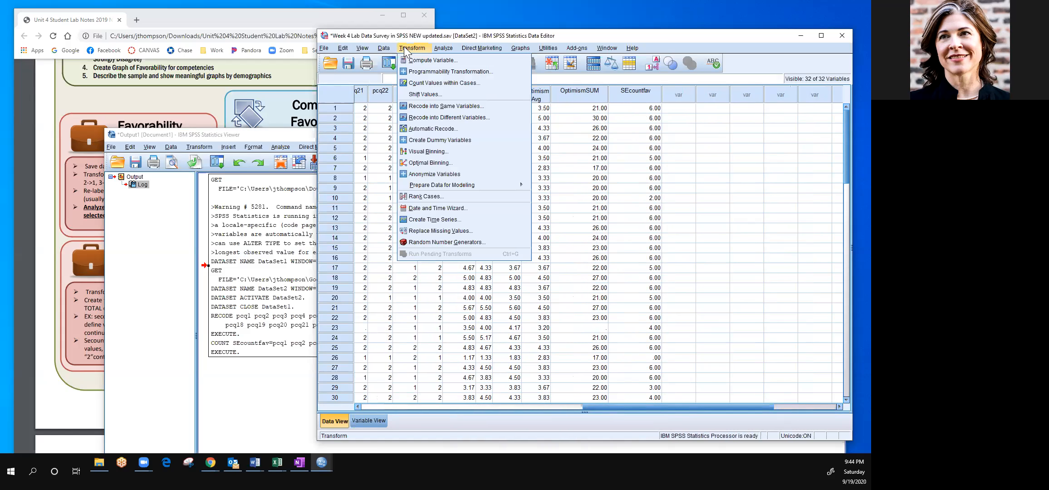
left_click(424, 83)
left_click(311, 263)
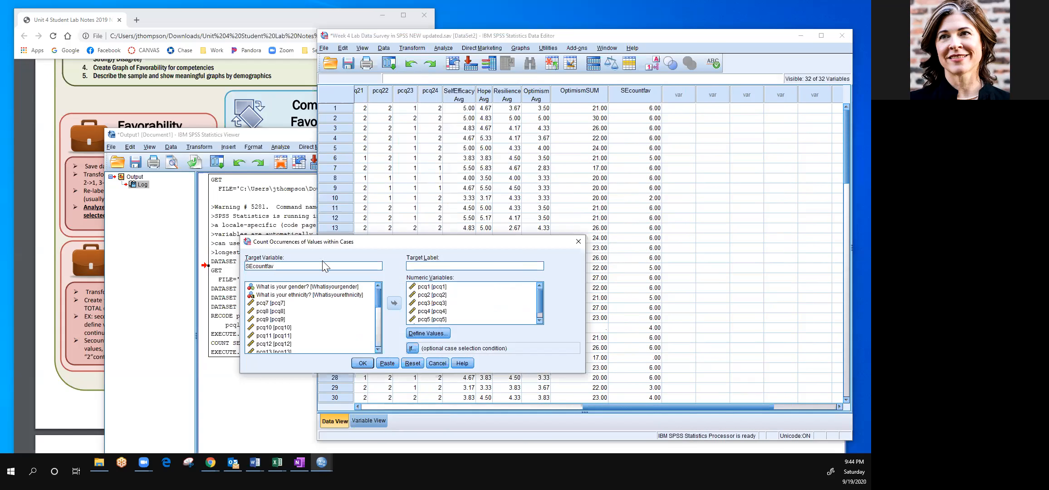
key("BackSpace")
type("UNFAV")
Replace the counted value 2 with 1 for SEcountUNFAV and run the count
left_click(428, 333)
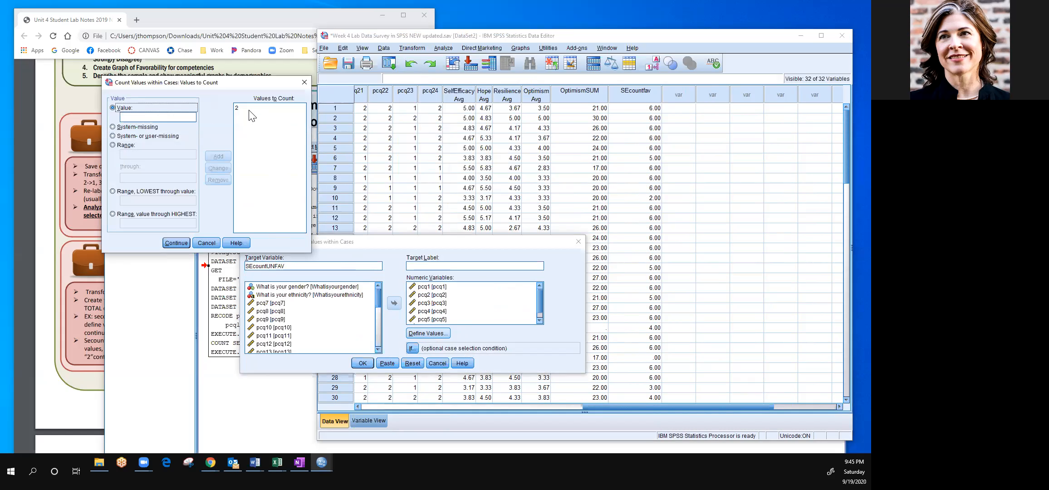
left_click(159, 118)
type("1")
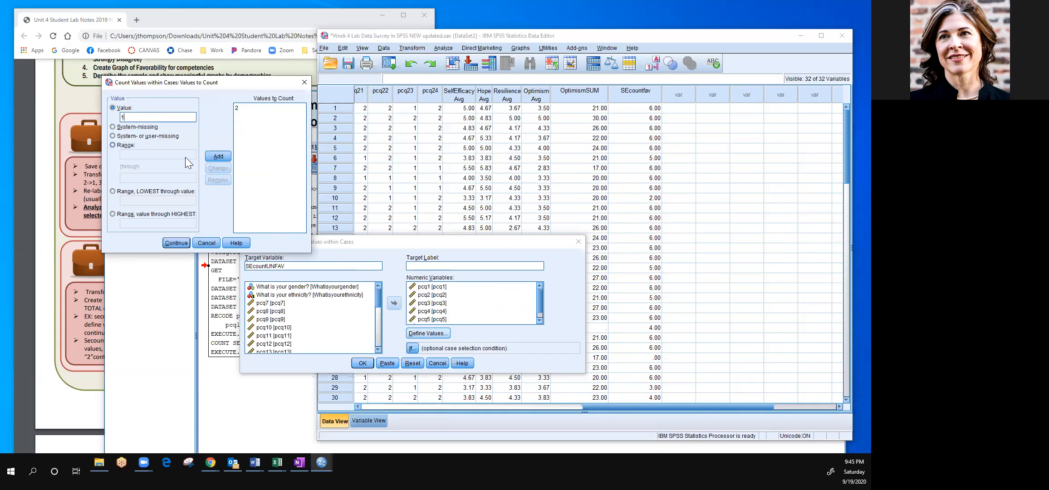
left_click(218, 156)
left_click(246, 108)
left_click(219, 180)
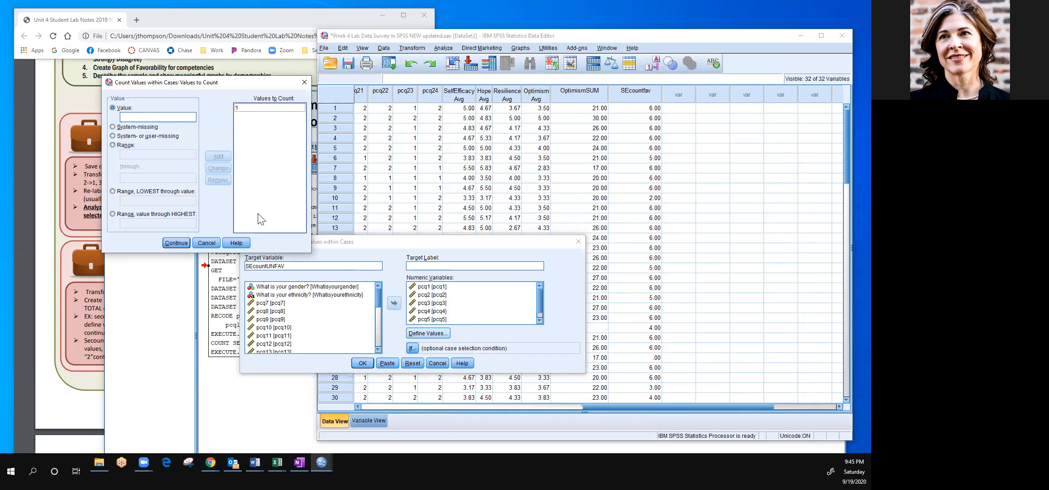
left_click(172, 243)
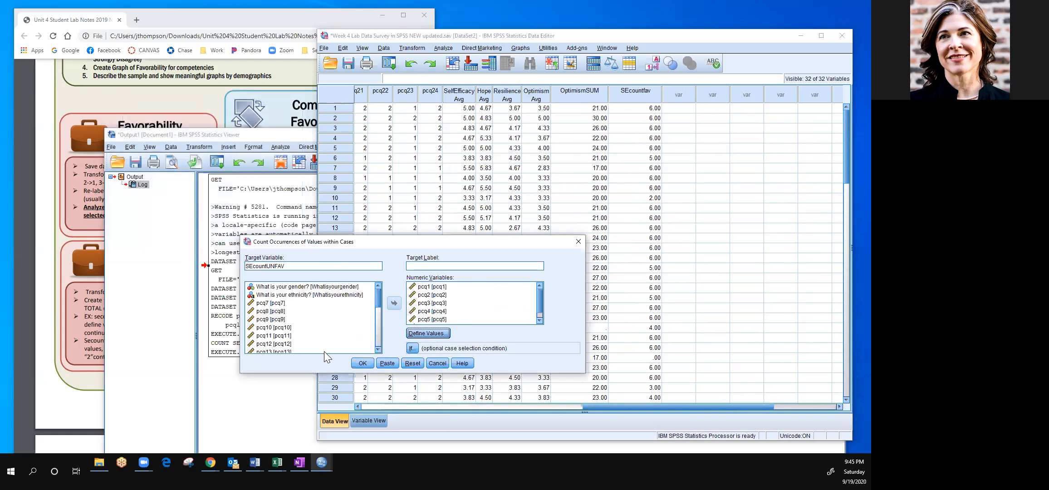
left_click(363, 364)
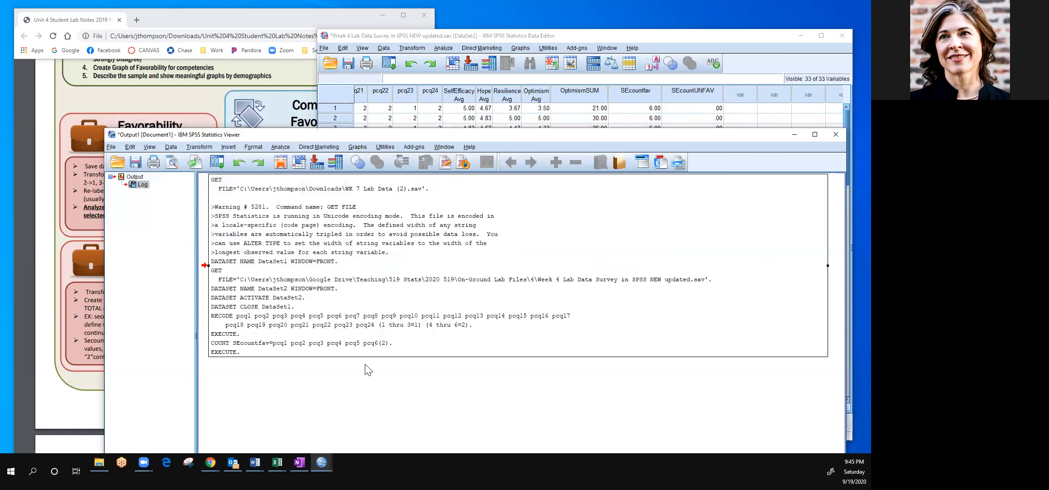
Compare the SEcountfav and SEcountUNFAV columns across the cases in the dataset
left_click(718, 48)
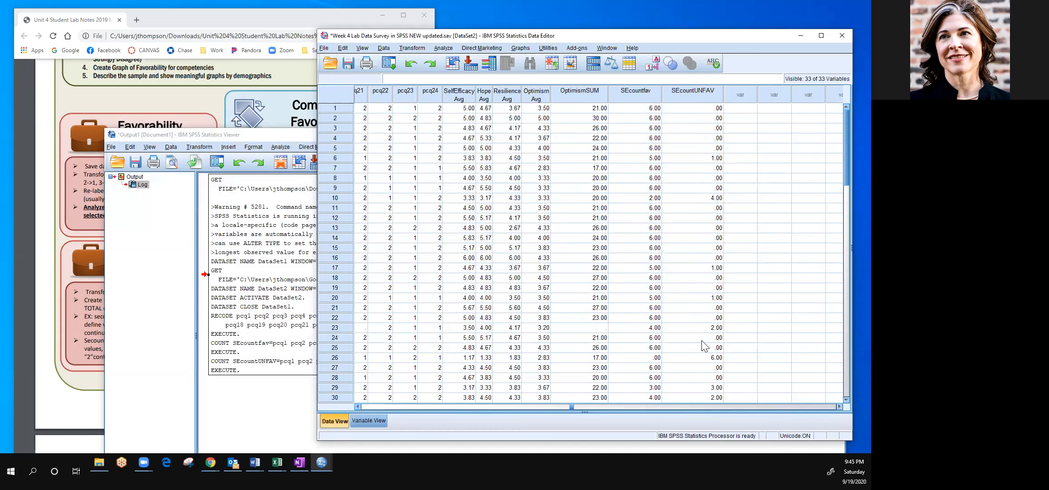
scroll(705, 346, "down", 12)
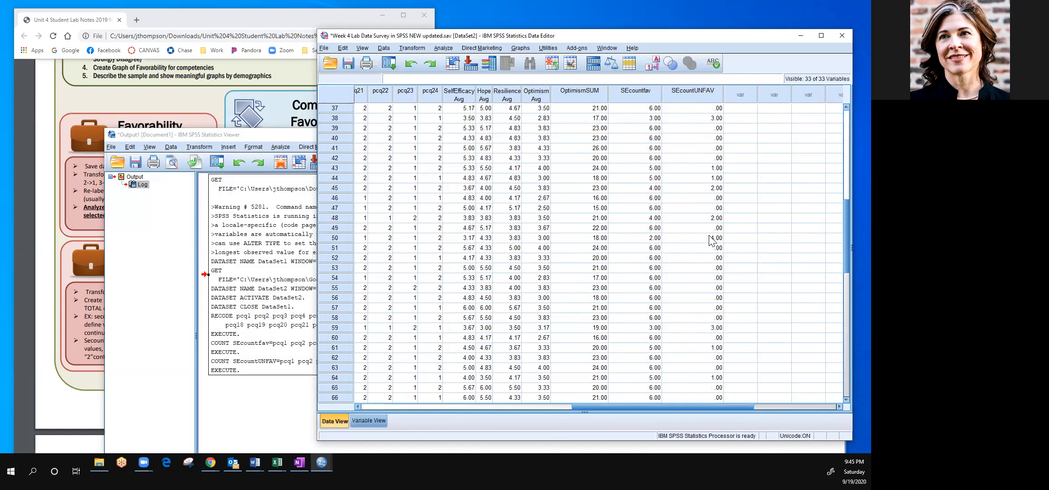
scroll(684, 333, "down", 1)
scroll(683, 332, "up", 13)
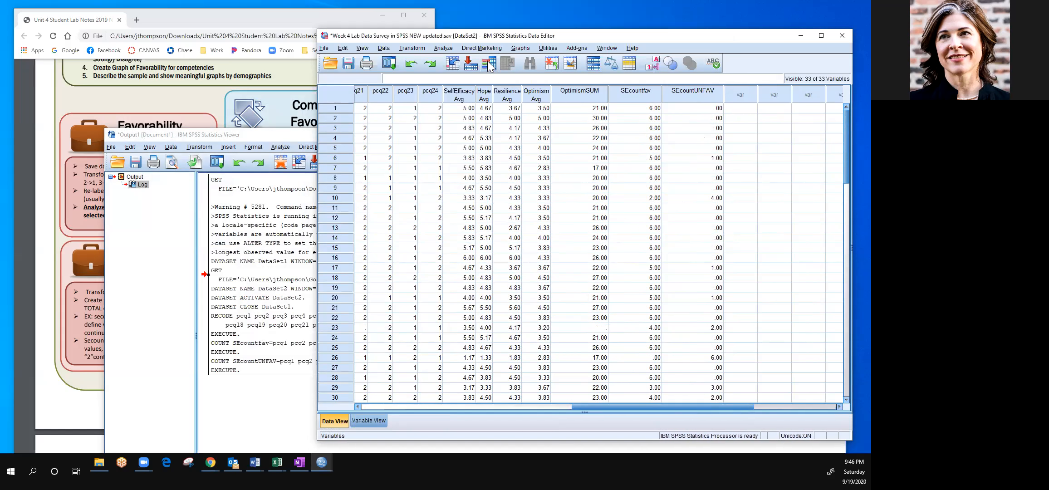
Set up another Count Values within Cases transformation with SEcountTOT as the target variable, keeping the same pcq items
left_click(412, 48)
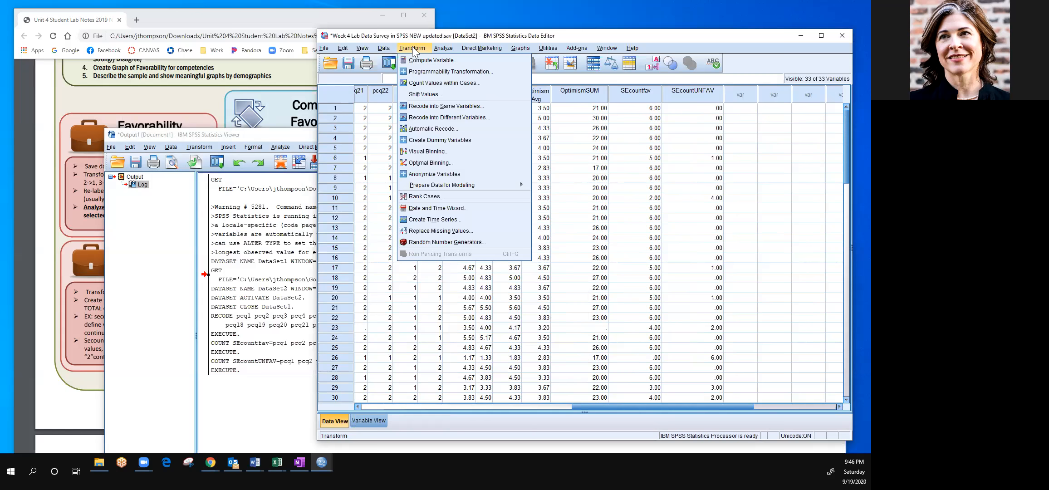
left_click(423, 83)
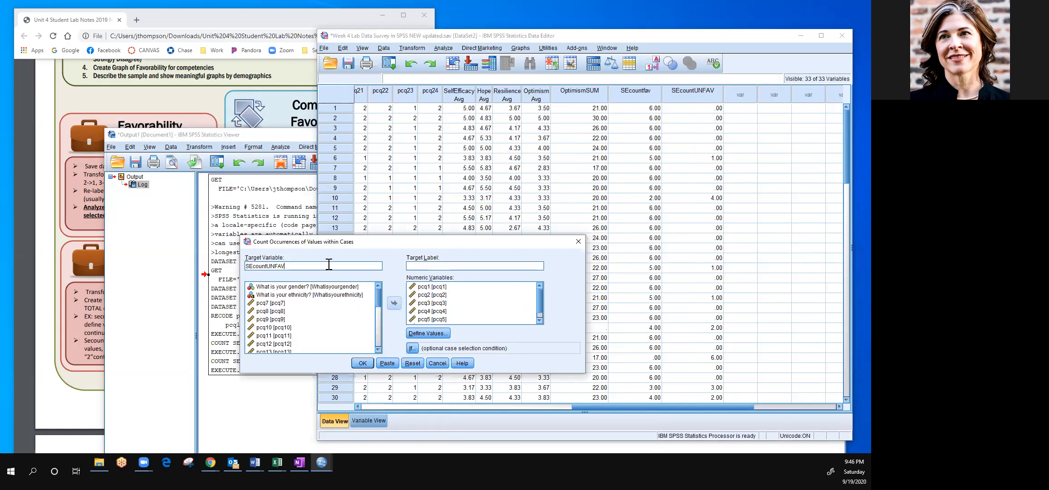
key("BackSpace")
key("BackSpace")
key("BackSpace")
key("BackSpace")
key("BackSpace")
type("TOT")
Add 2 to the counted values alongside 1 for SEcountTOT, run the count and select the new column in the dataset
left_click(439, 334)
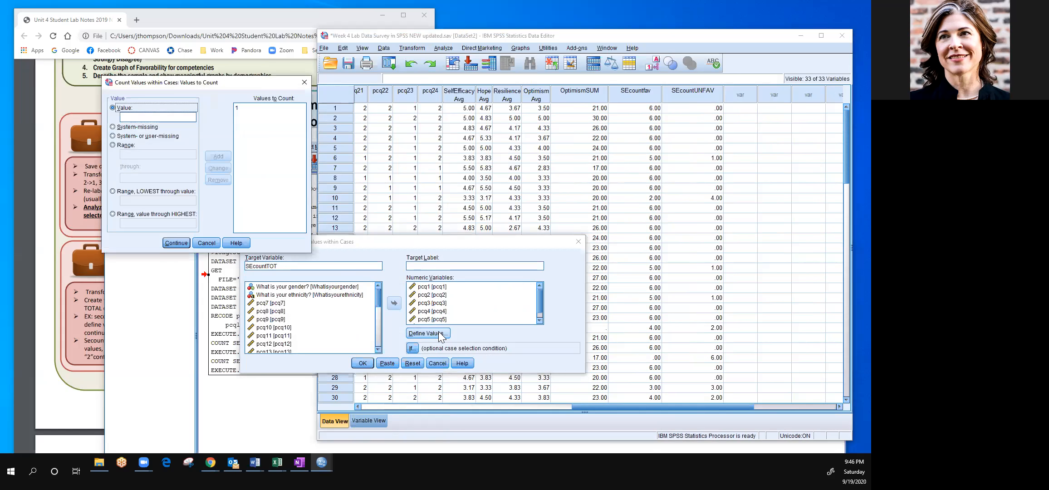
left_click(143, 117)
type("2")
left_click(210, 157)
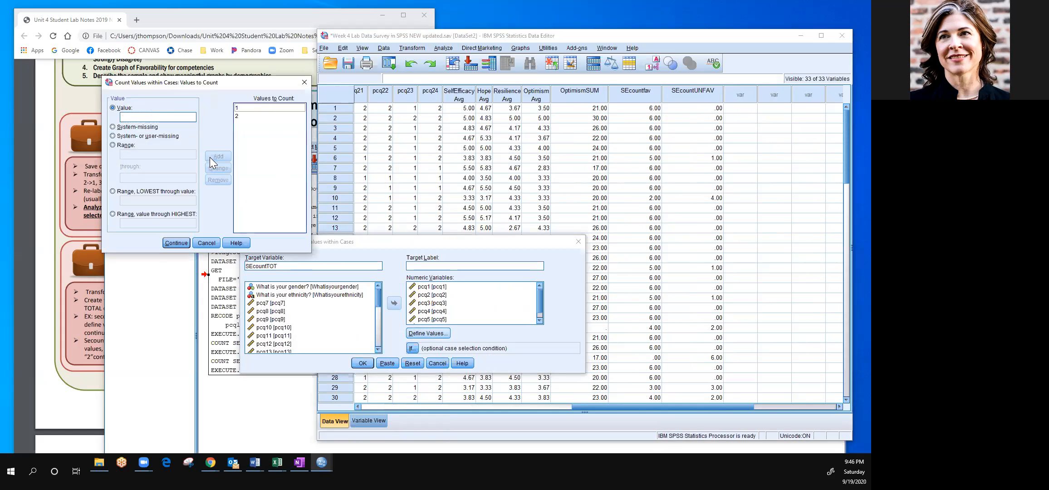
left_click(176, 243)
left_click(363, 363)
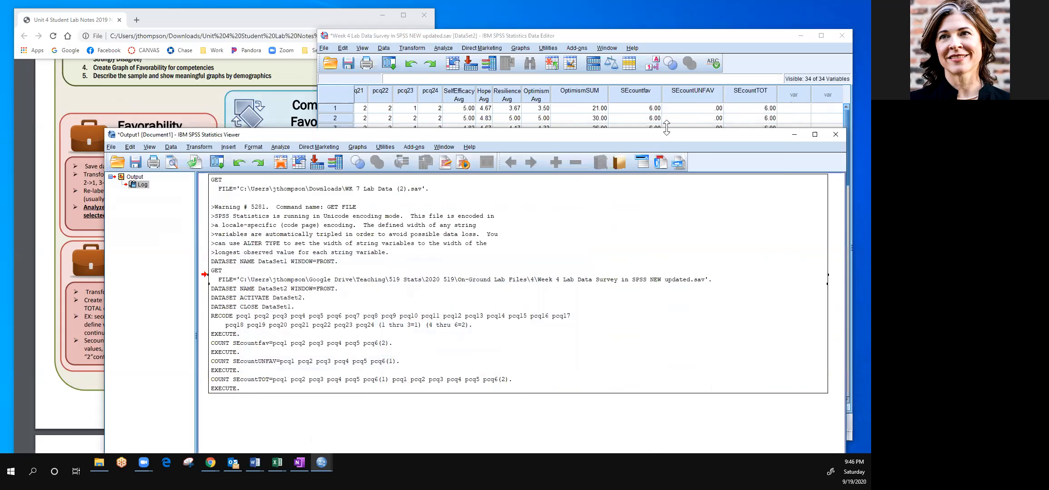
left_click(757, 90)
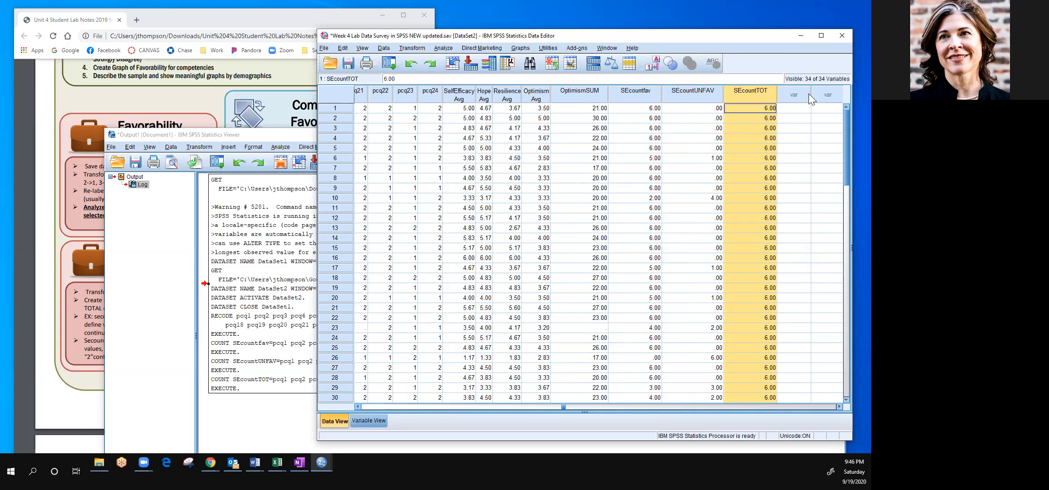
Start a Compute Variable transformation with SEfavorability as the target variable
left_click(413, 49)
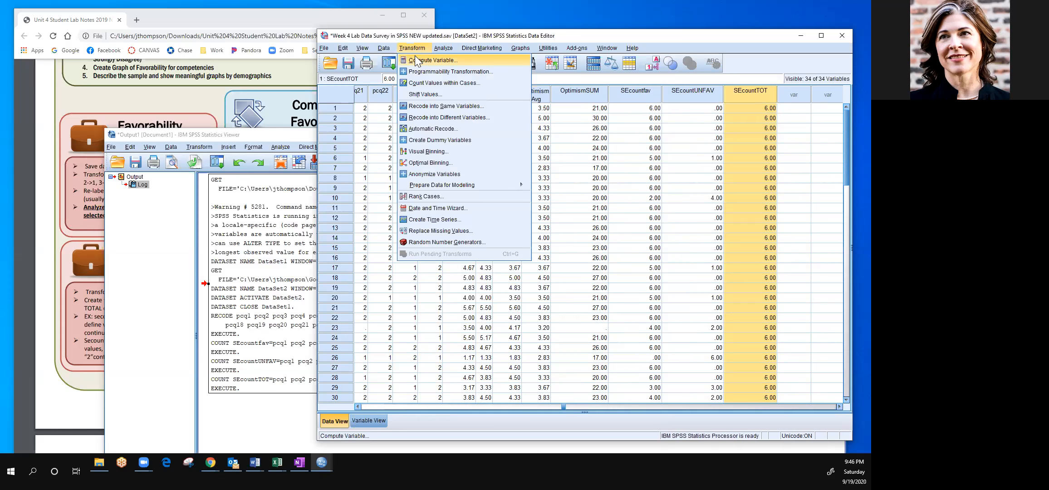
left_click(414, 58)
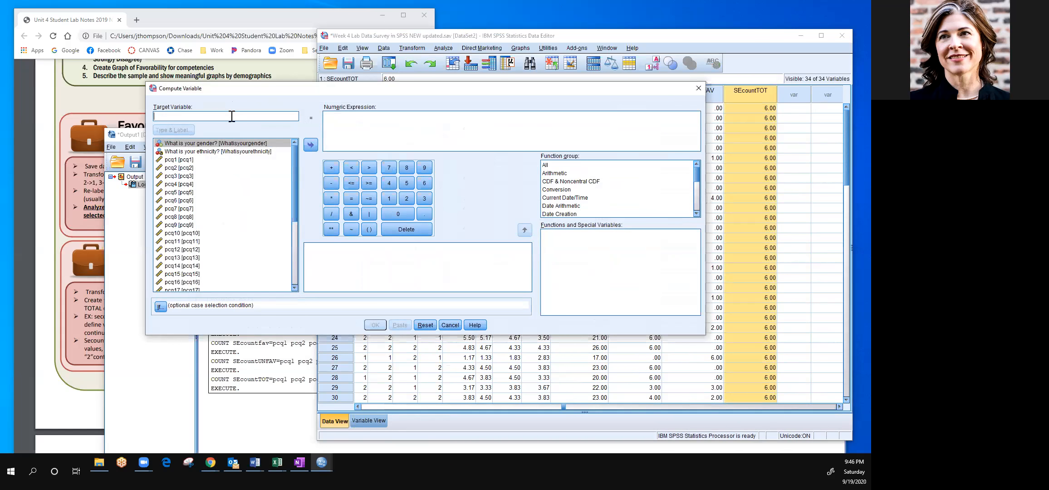
left_click(232, 116)
type("SEfa")
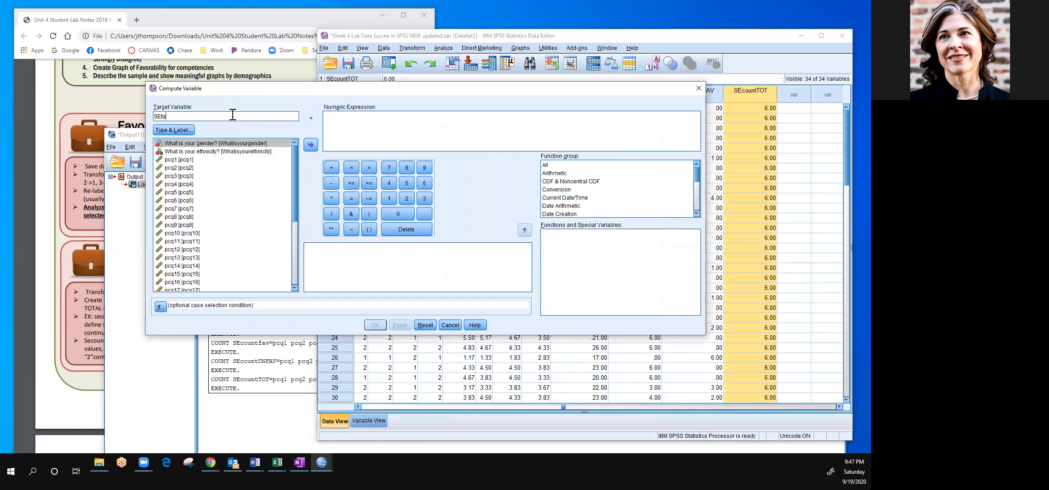
type("vorability")
left_click(348, 118)
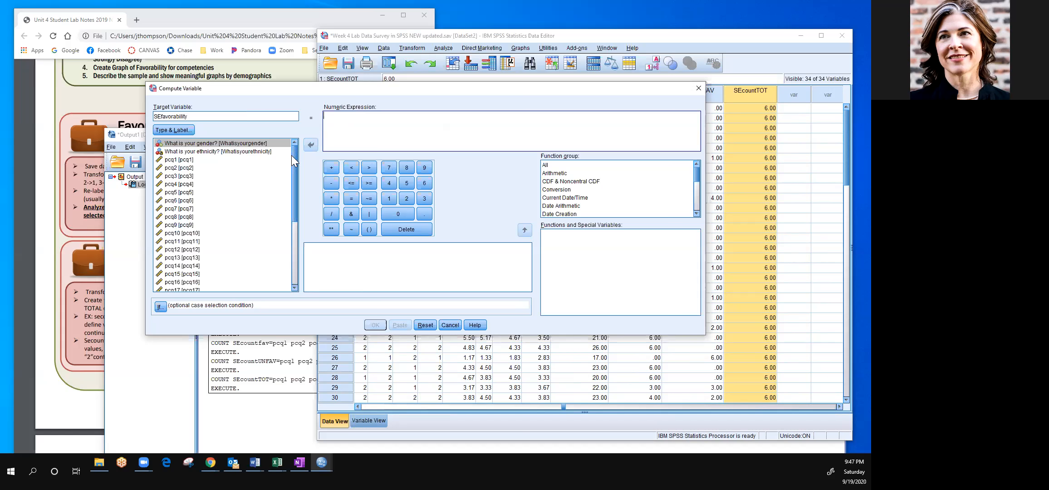
Compute SEfavorability as SEcountfav / SEcountTOT and view the new column in the dataset
scroll(291, 155, "down", 5)
left_click(204, 269)
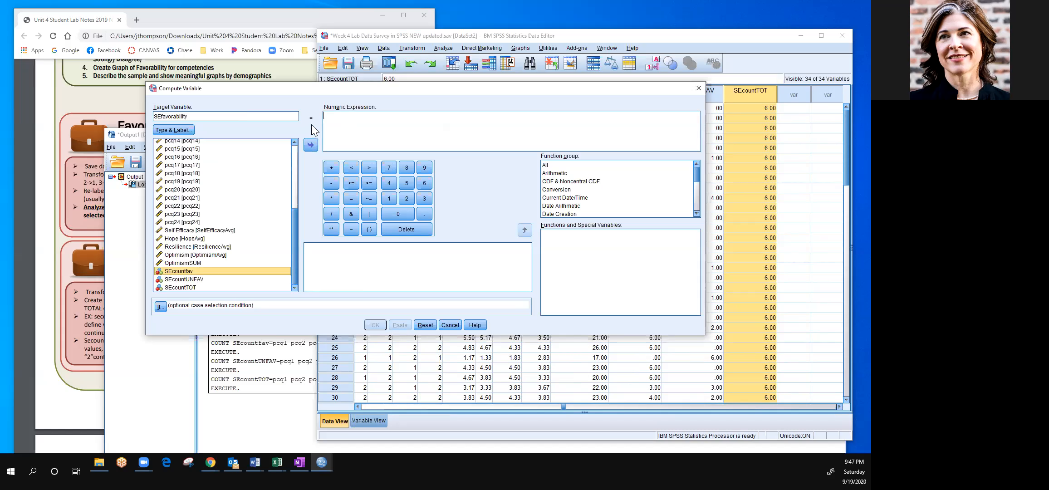
left_click(310, 145)
left_click(331, 214)
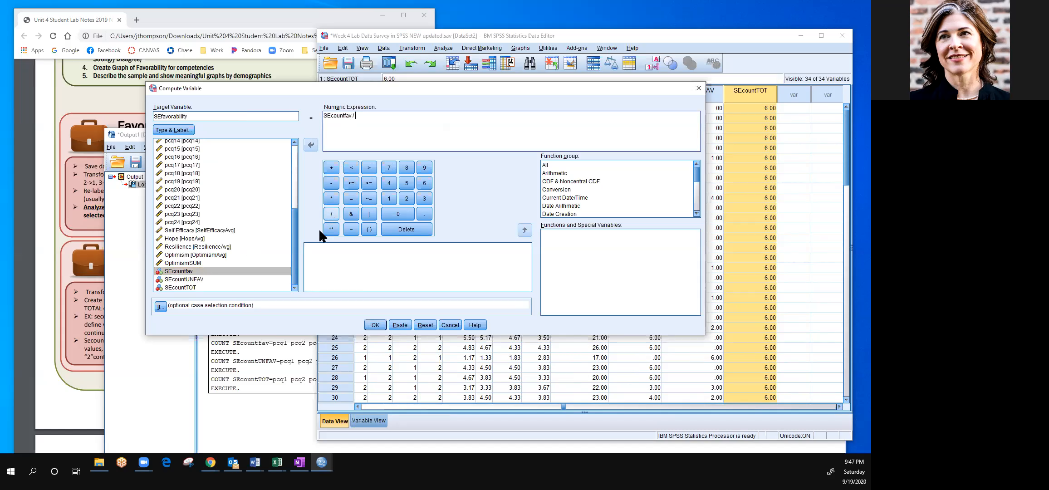
left_click(202, 287)
left_click(311, 146)
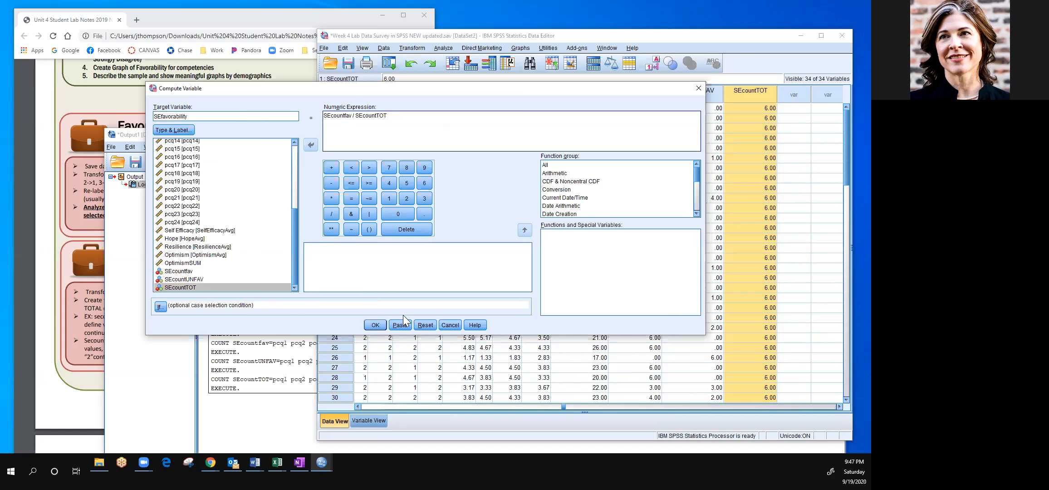
left_click(375, 325)
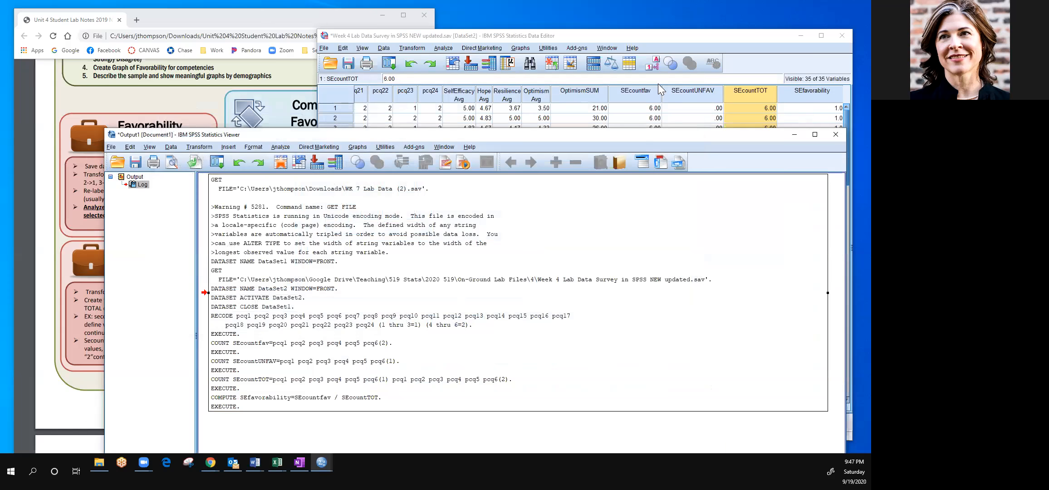
left_click(764, 66)
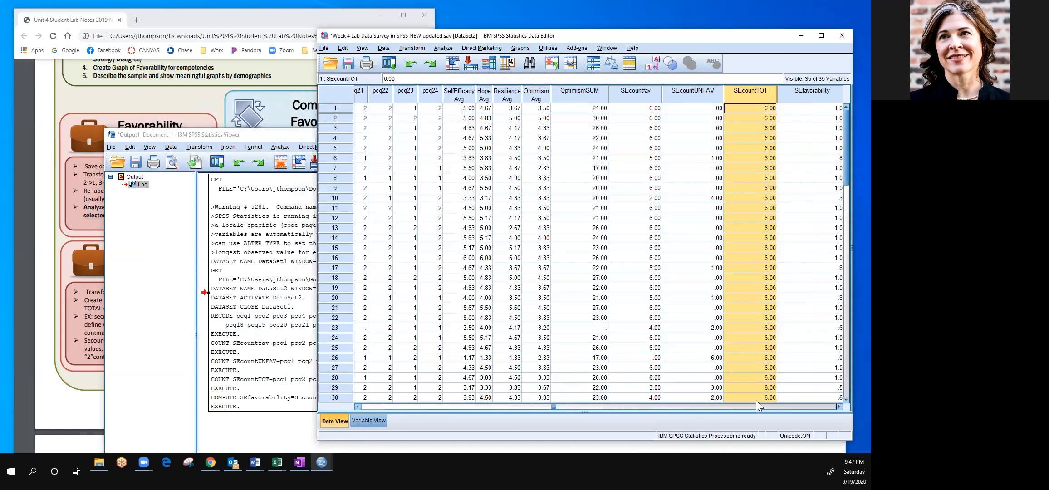
left_click(837, 407)
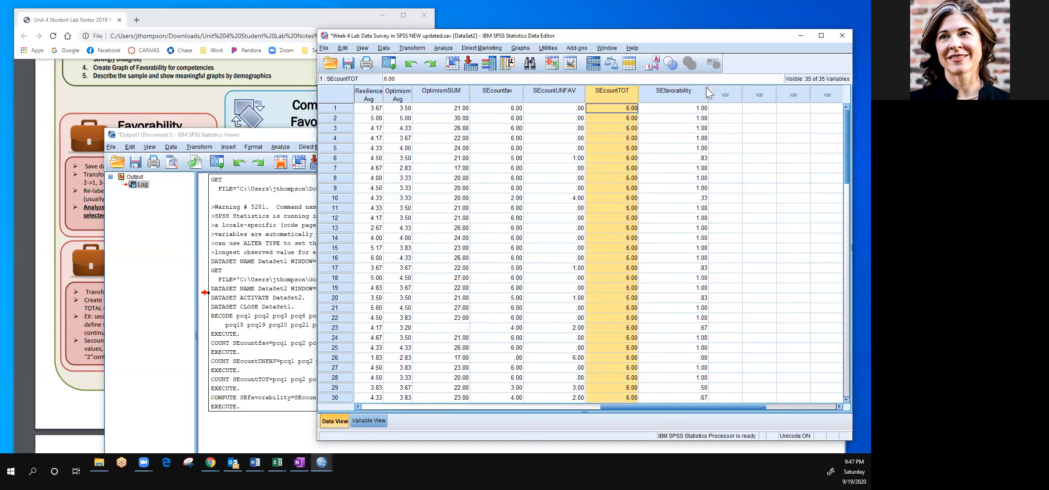
Reopen the Compute Variable transformation and change the target variable to SEUNfavorability
left_click(413, 51)
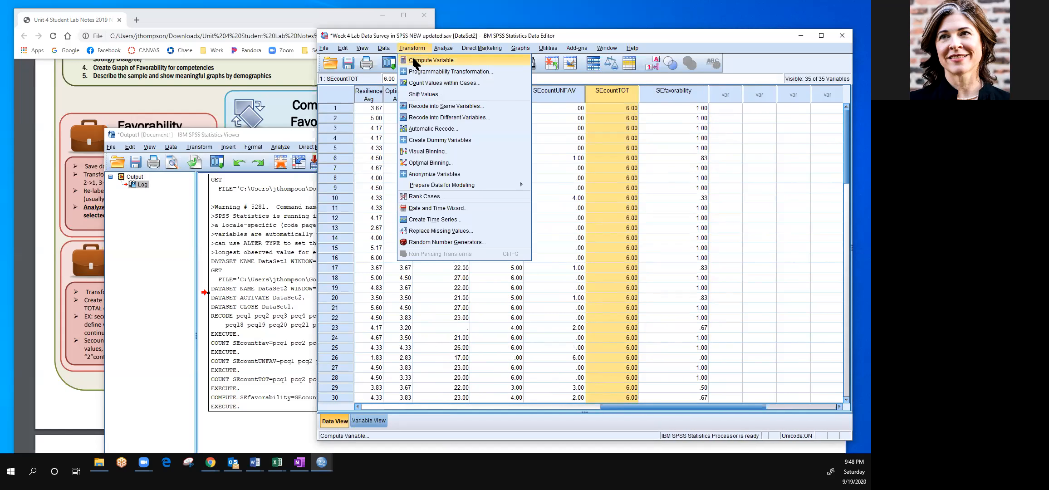
left_click(420, 61)
left_click(246, 116)
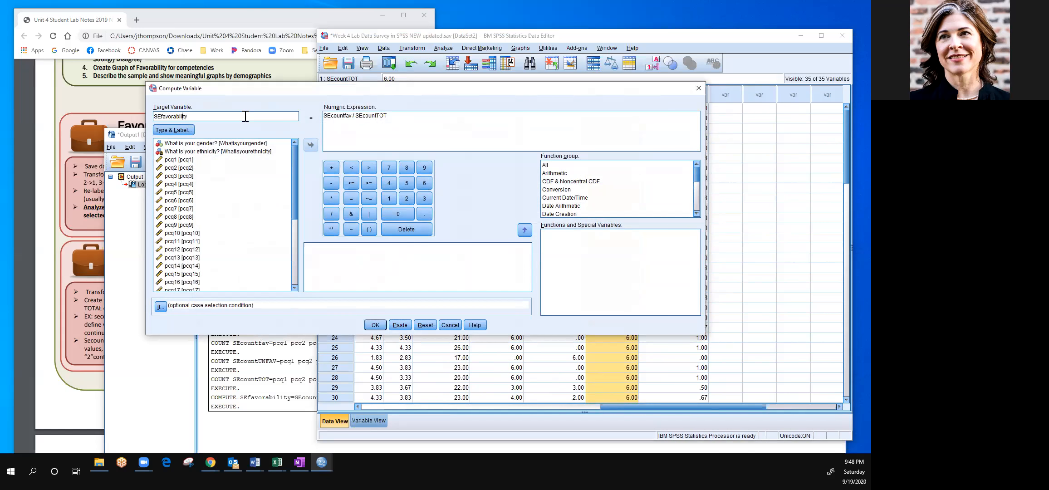
type("UN")
Replace SEcountfav with SEcountUNFAV in the numeric expression, run the computation and return to the dataset
left_click(352, 116)
left_click_drag(353, 117, 320, 118)
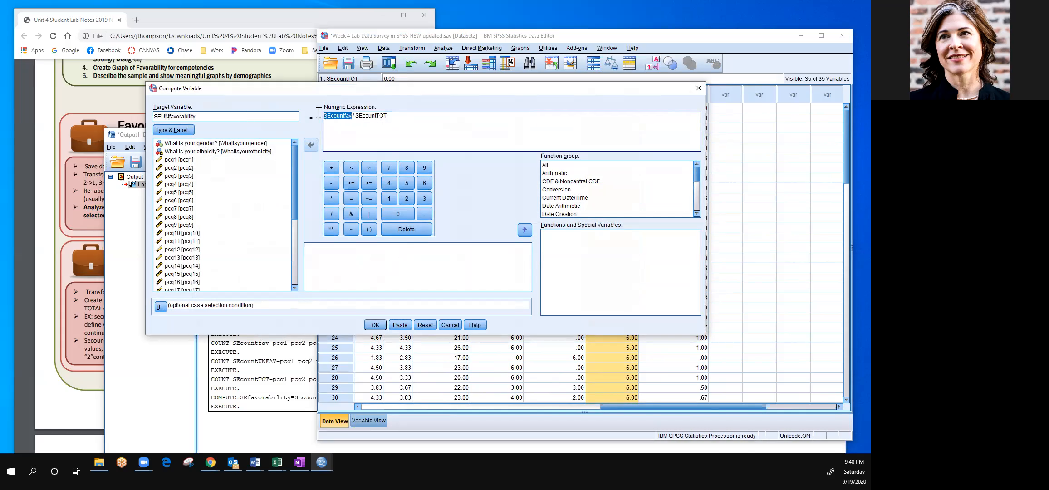
key("BackSpace")
left_click_drag(293, 195, 281, 264)
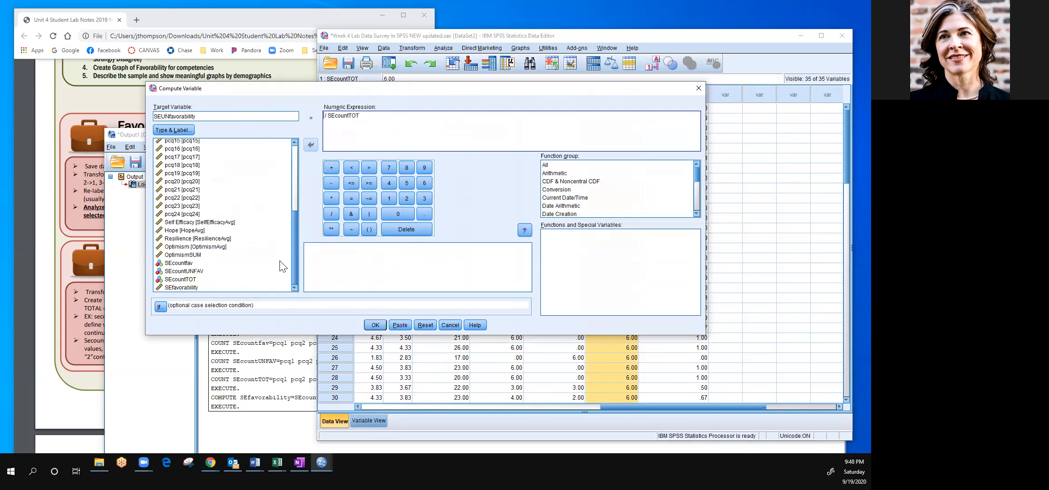
left_click(211, 269)
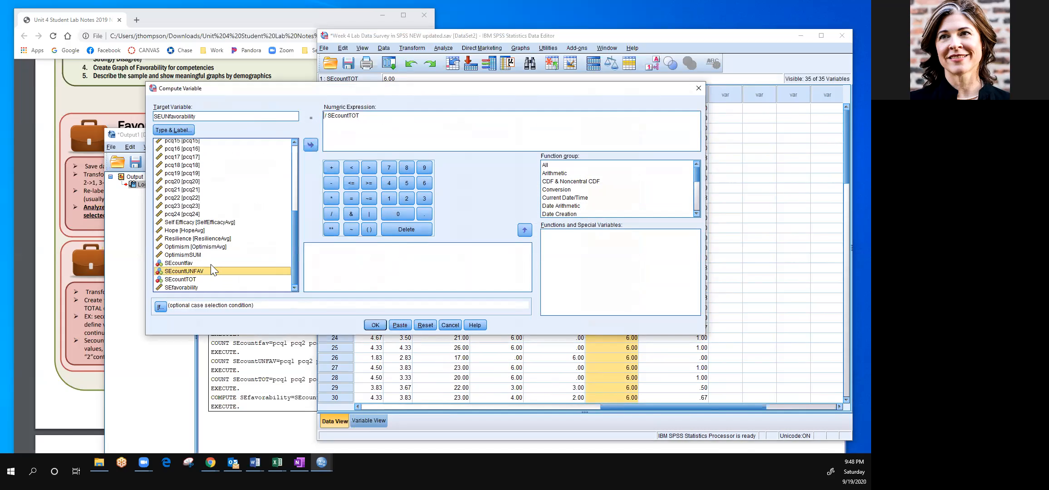
left_click(310, 145)
left_click(376, 325)
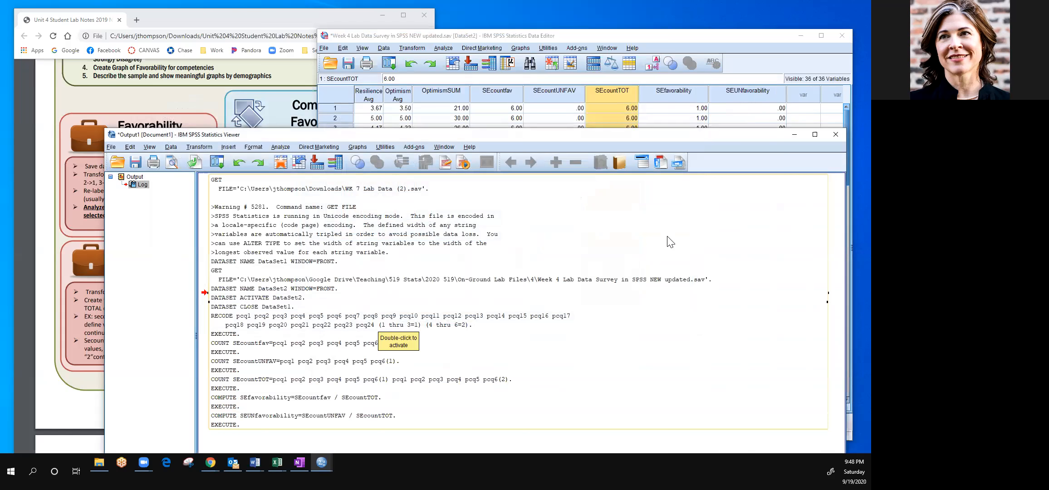
left_click(761, 71)
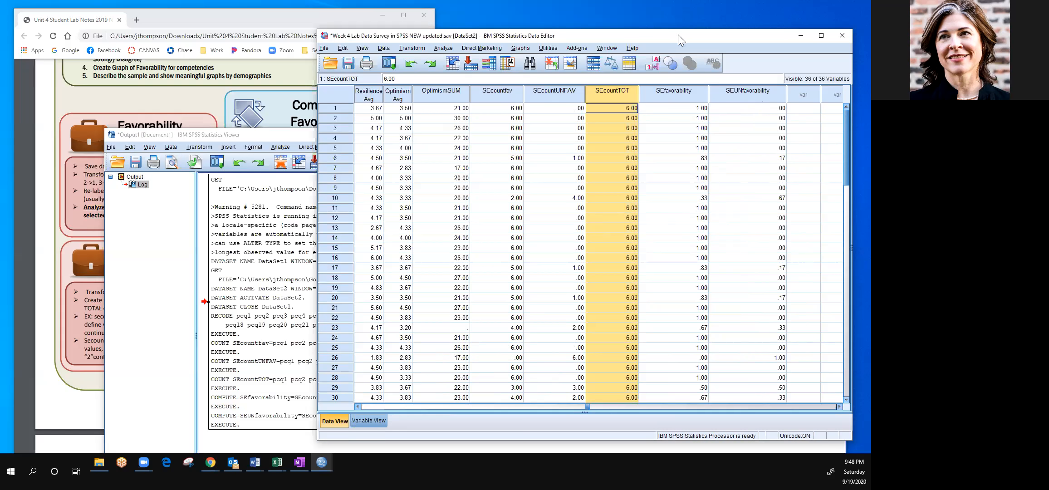
Reopen the Count Values within Cases transformation and remove pcq1 through pcq6 from the counted variables
left_click_drag(678, 34, 628, 32)
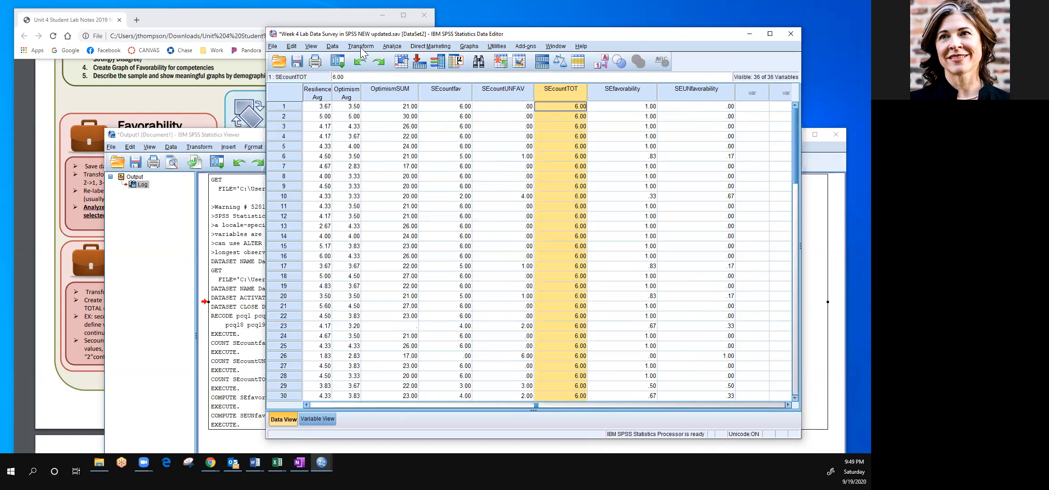
left_click(361, 46)
left_click(372, 81)
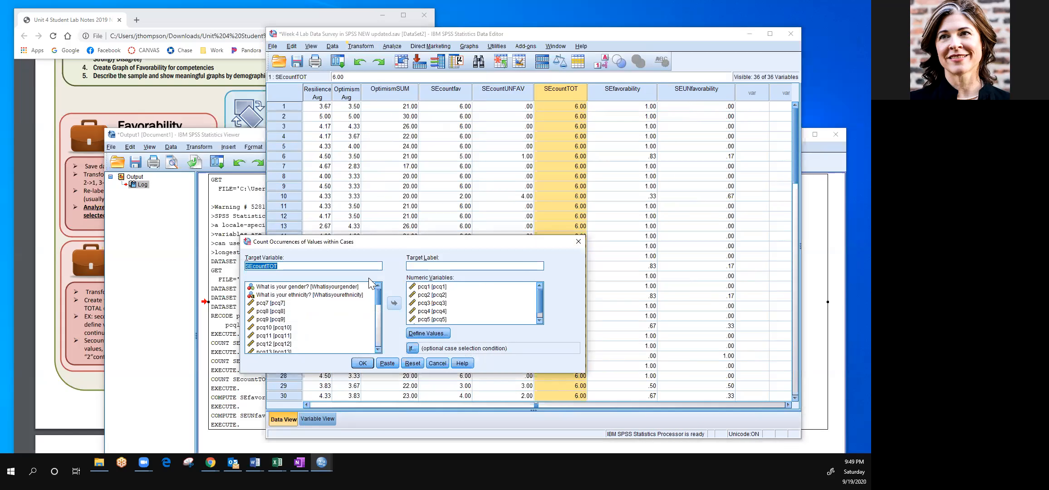
left_click(446, 287)
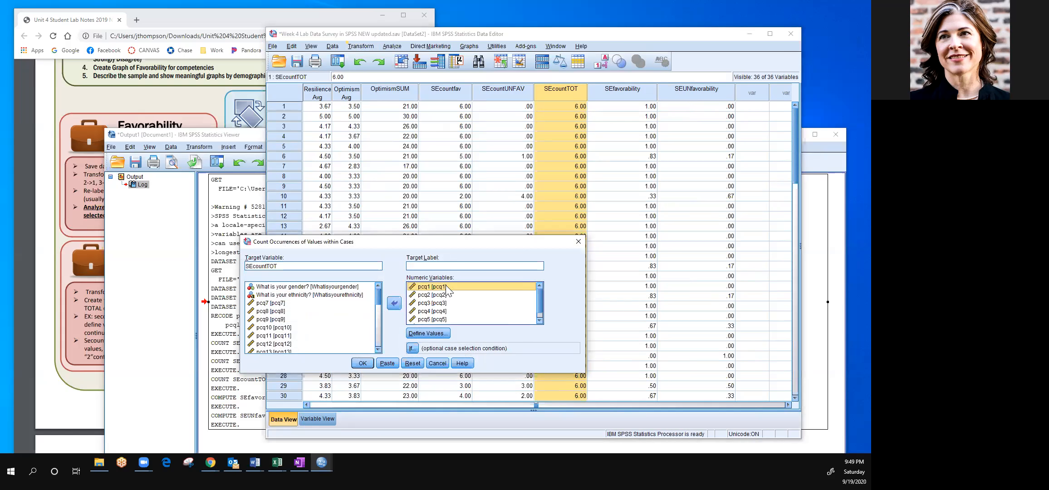
key("shift+Down")
key("shift+Down")
key("shift+Down")
key("shift+Down")
key("shift+Down")
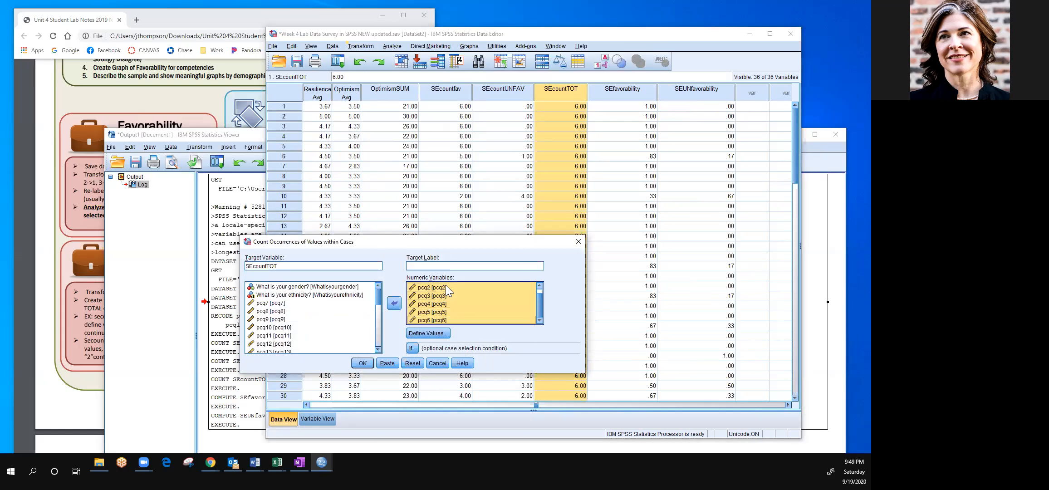
left_click(394, 303)
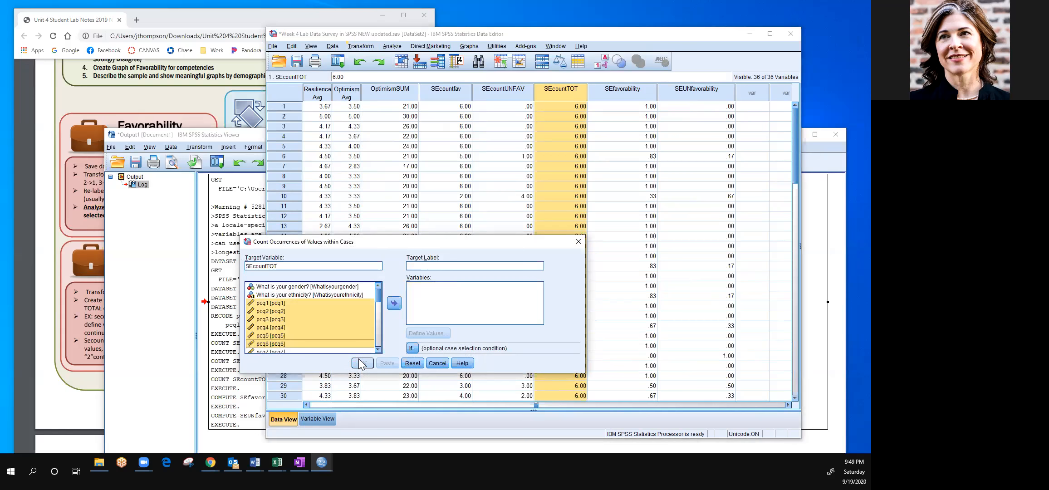
Add pcq7 through pcq12 as the numeric variables to count
left_click_drag(378, 351, 377, 350)
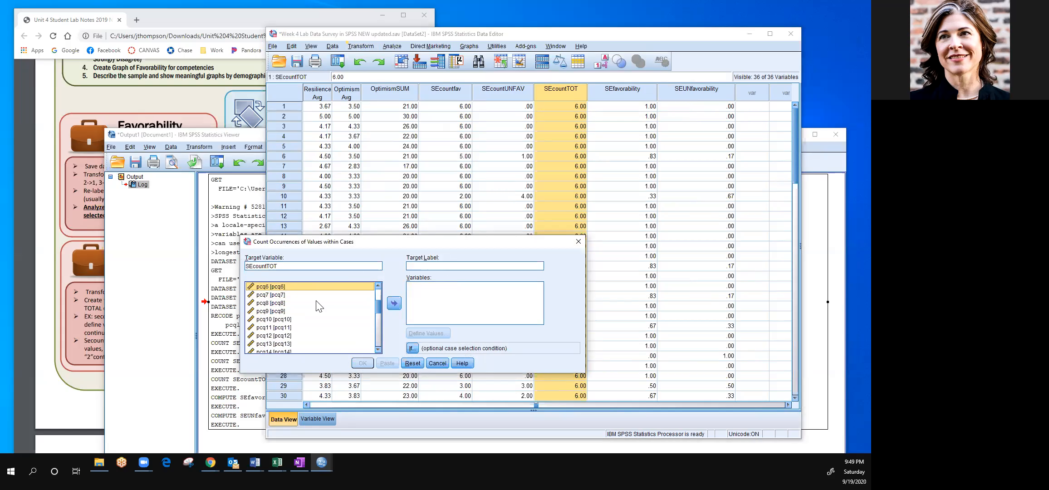
left_click(283, 295)
key("shift+Down")
key("shift+Down")
key("shift+Down")
key("shift+Down")
key("shift+Down")
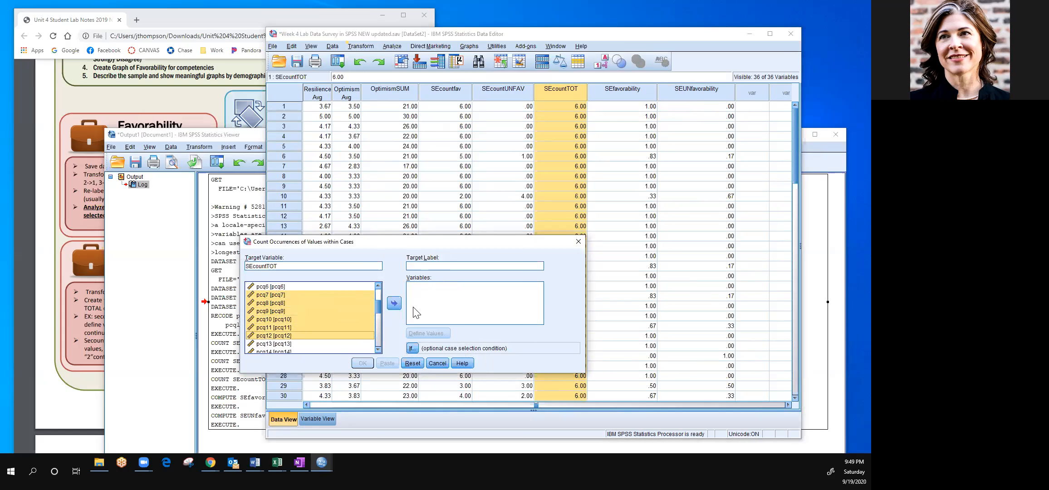
left_click(394, 305)
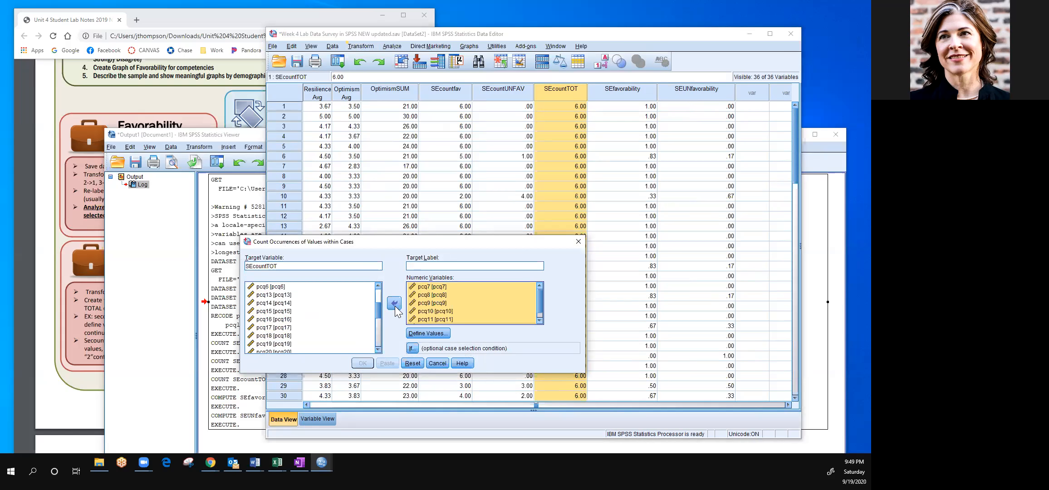
Rename the count's target variable to Hopecountfav
double_click(314, 267)
left_click(245, 266)
left_click_drag(292, 266, 237, 262)
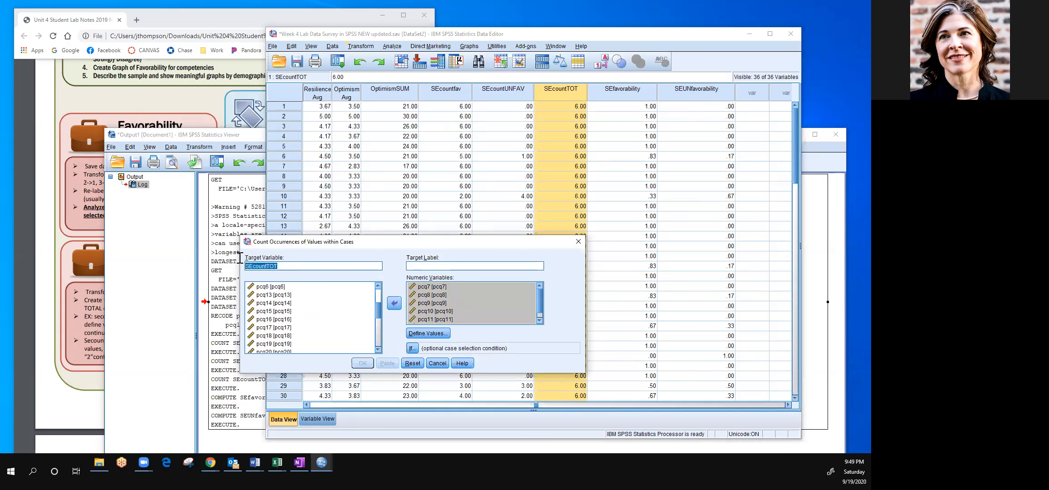
type("H")
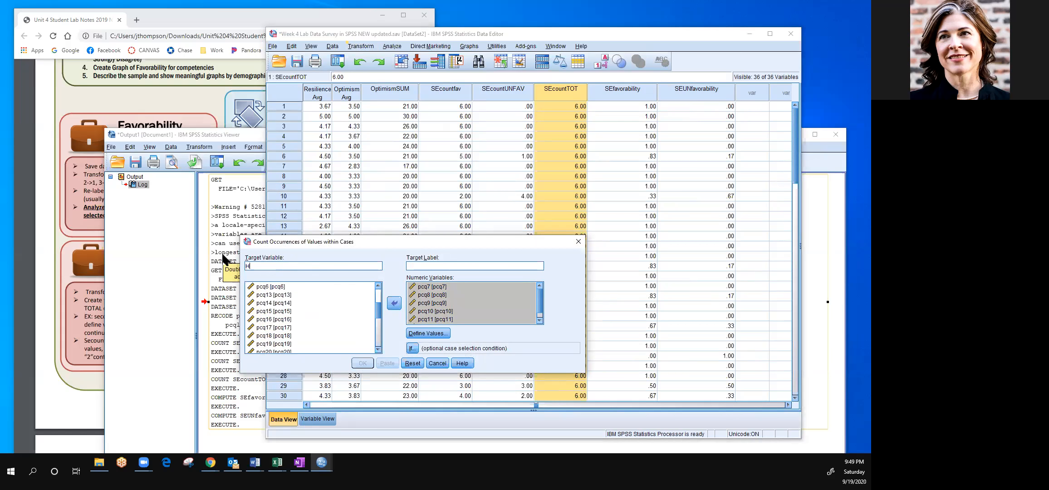
type("opecou")
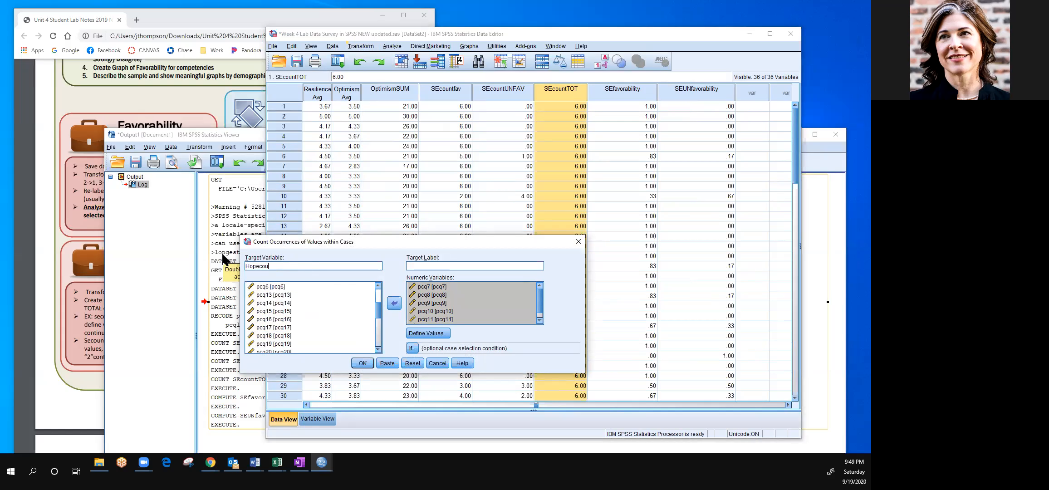
type("ntfav")
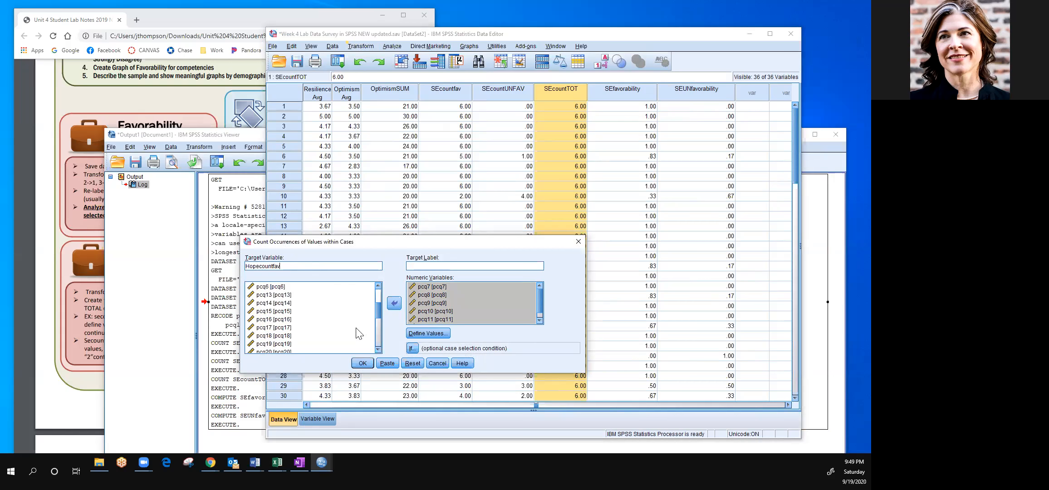
Remove 1 from the values to count, leaving only 2
left_click(428, 333)
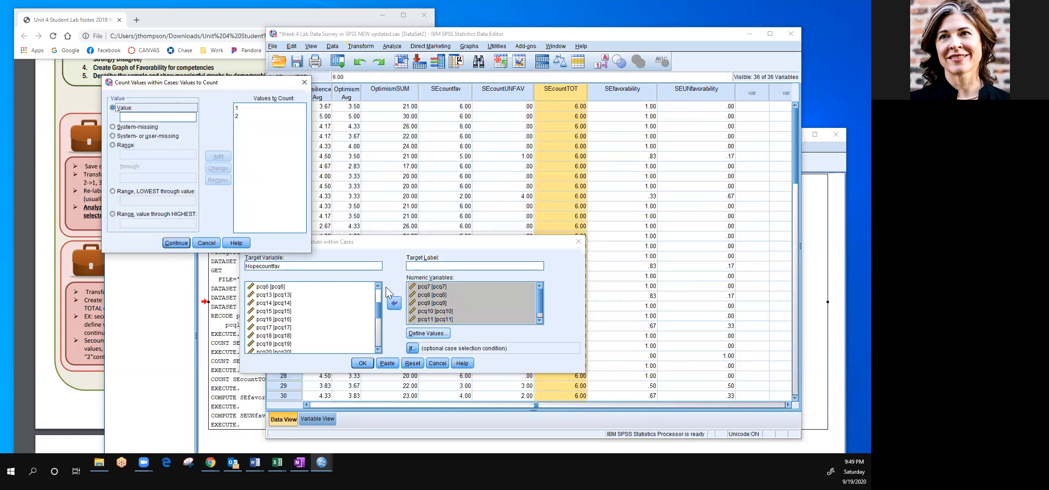
left_click(264, 109)
left_click(220, 180)
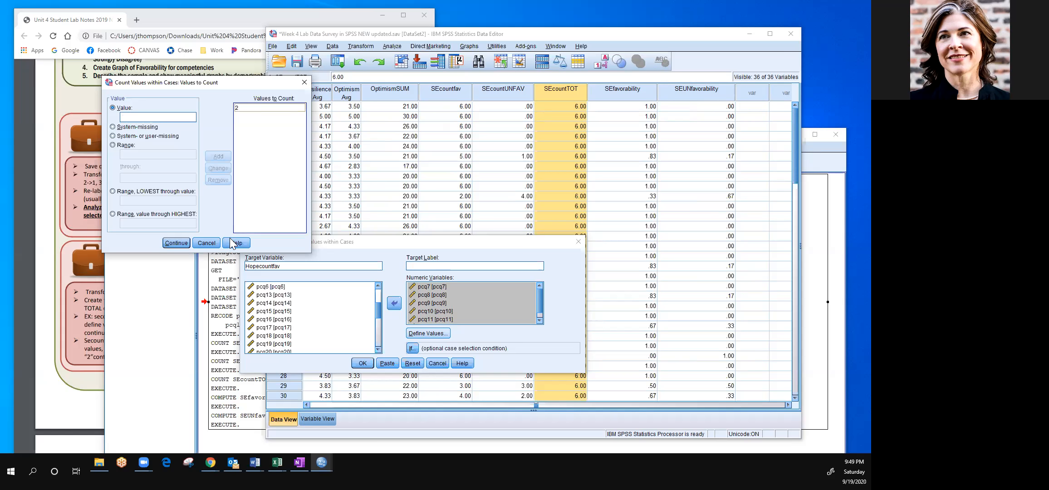
left_click(176, 243)
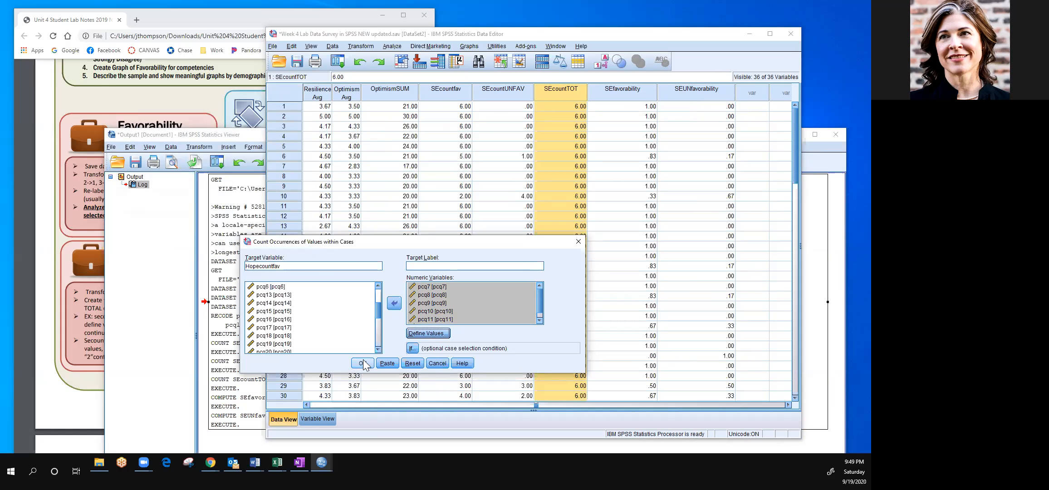
Reset the count definition and add pcq7 through pcq12 as the variables to count
left_click(412, 363)
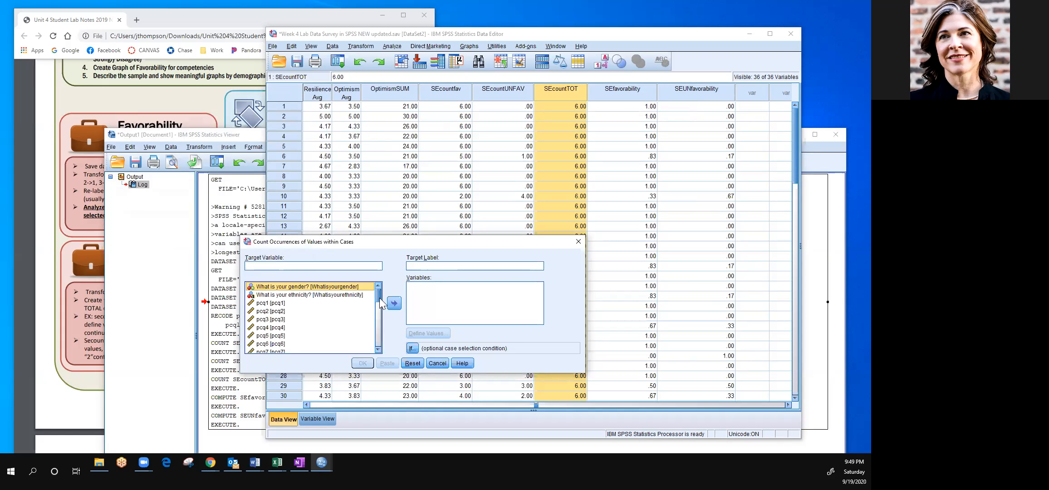
left_click(378, 349)
left_click(378, 349)
left_click(378, 349)
left_click(378, 349)
left_click(377, 349)
left_click(274, 296)
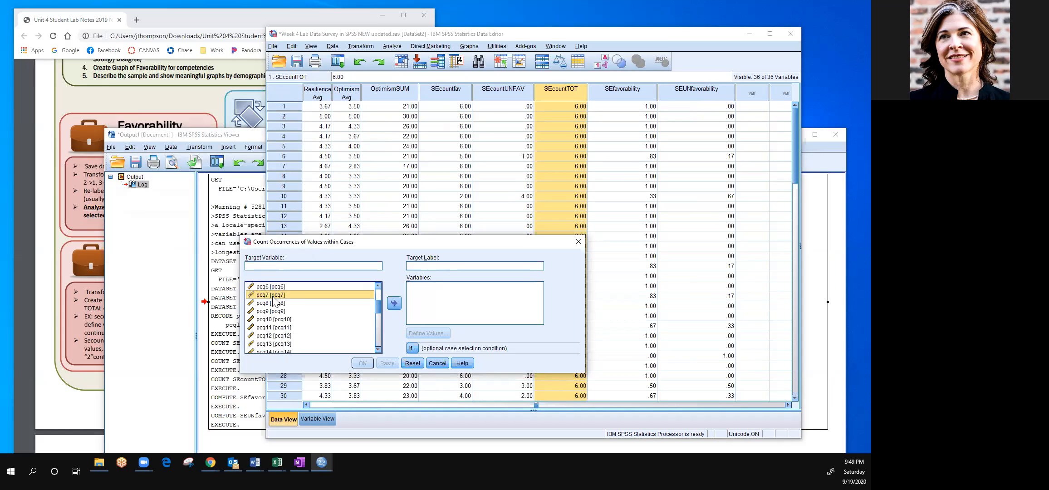
key("shift+Down")
key("shift+Down")
key("shift+Down")
key("shift+Down")
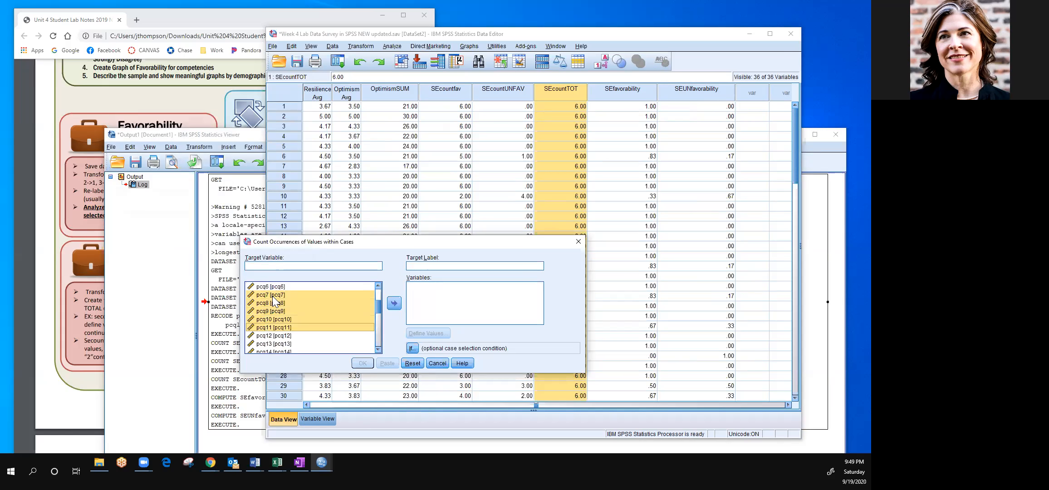
key("shift+Down")
left_click(393, 304)
Name the target variable Hopecountfav and define 2 as the only value to count
left_click(303, 264)
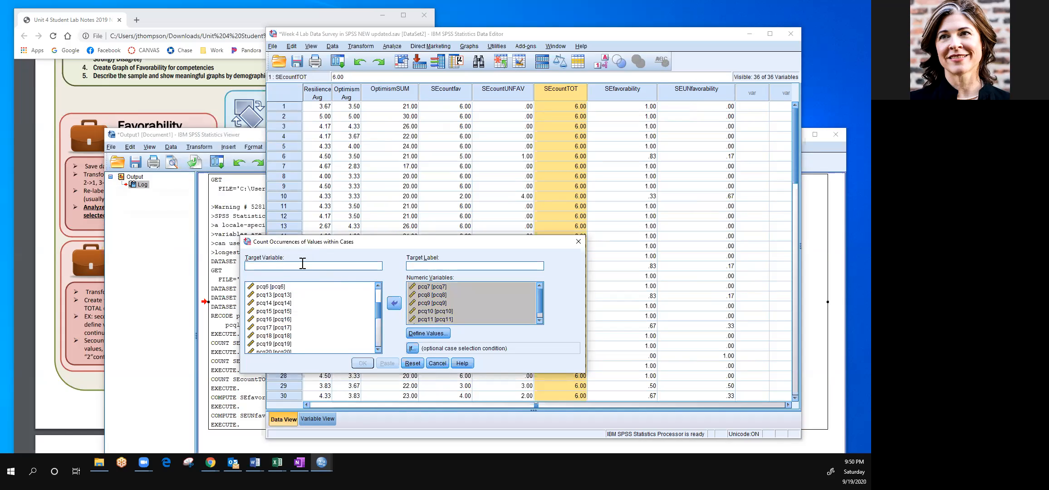
type("Hopecountfav")
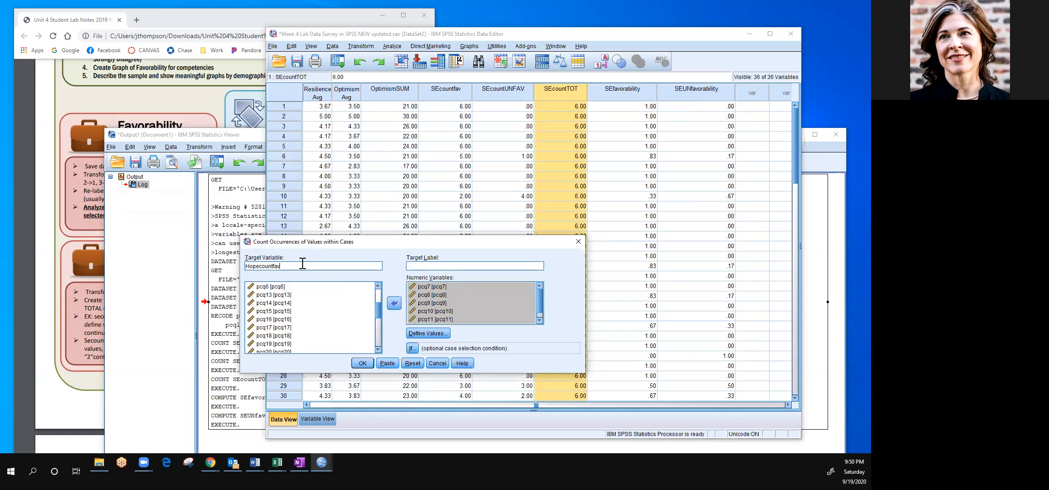
left_click(446, 336)
left_click(129, 116)
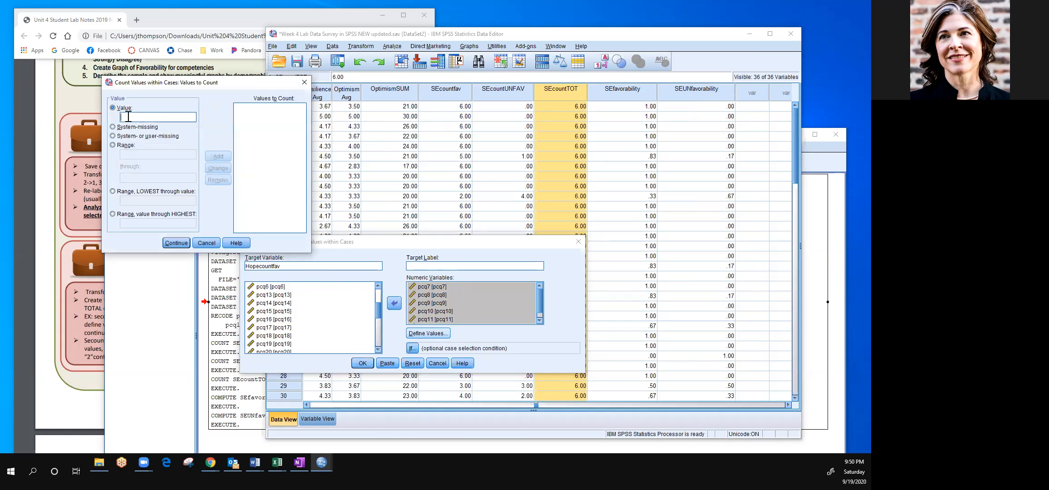
type("2")
left_click(219, 156)
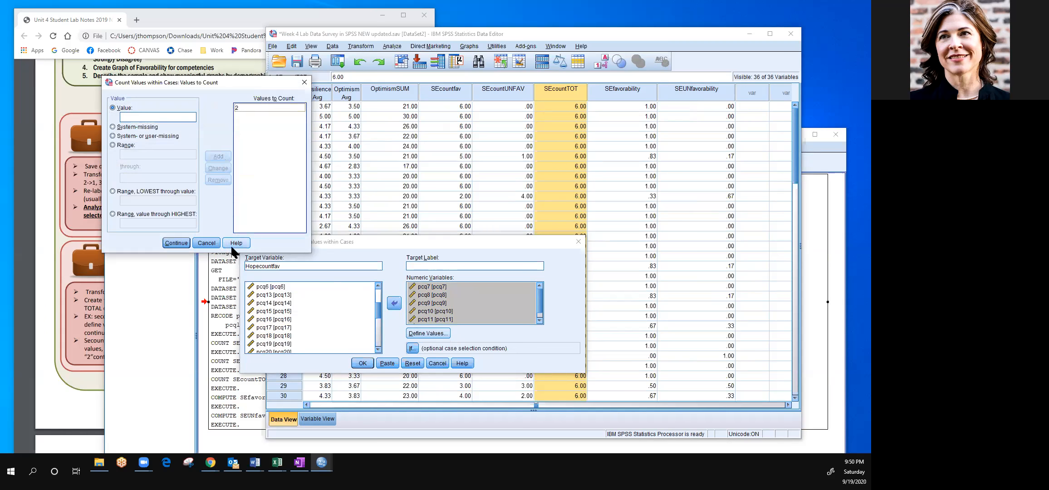
left_click(176, 243)
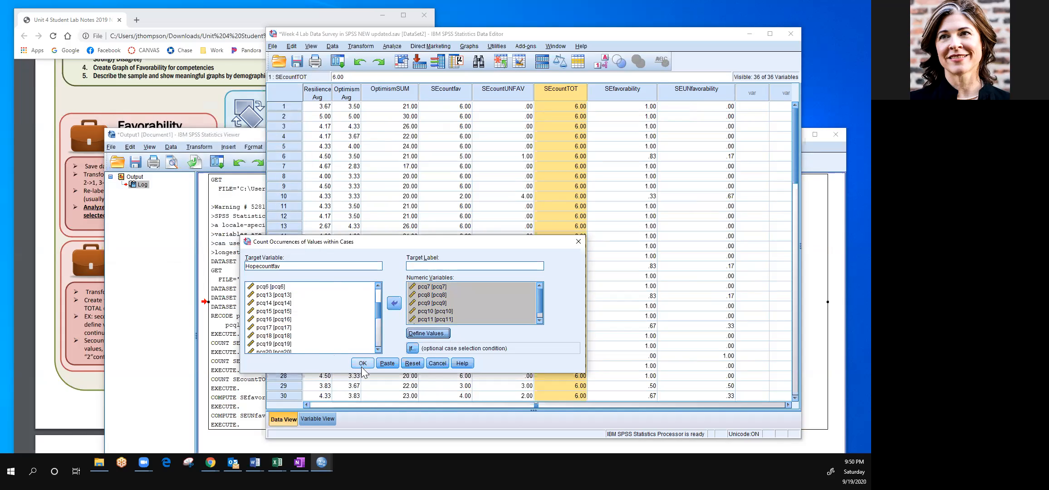
Run the Hopecountfav count and bring its new column into view in the dataset
left_click(362, 364)
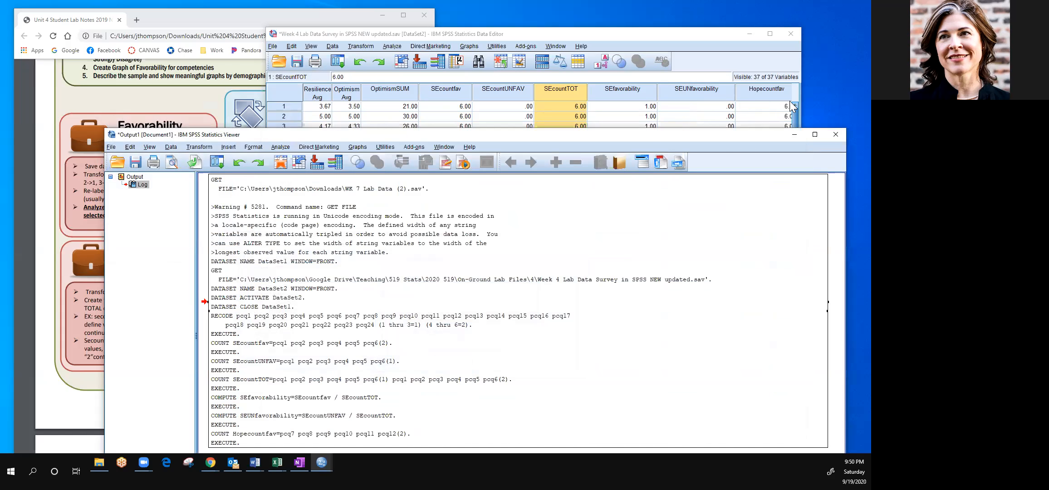
left_click(776, 57)
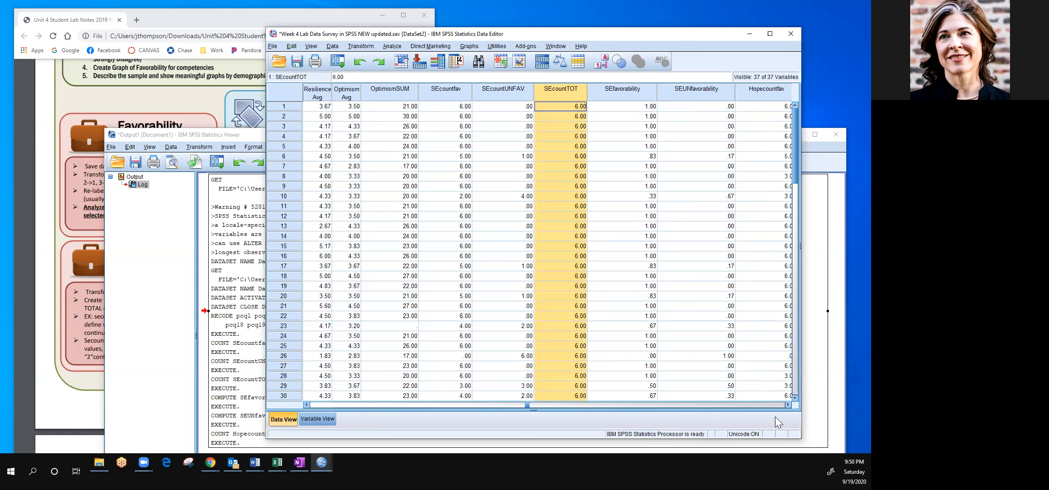
left_click(788, 405)
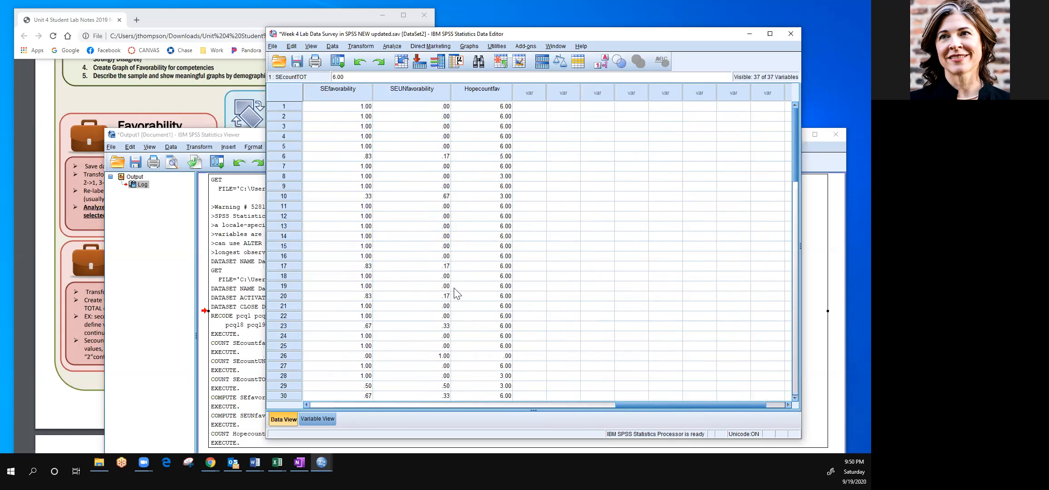
Reopen the Count Values within Cases transformation and rename the target variable to HopecountUNFAV
left_click(361, 46)
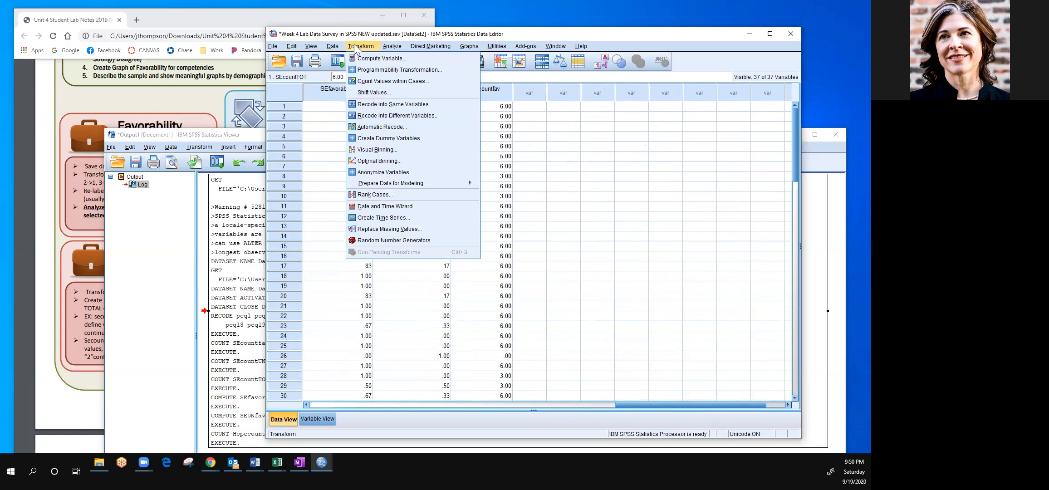
left_click(366, 81)
left_click(290, 266)
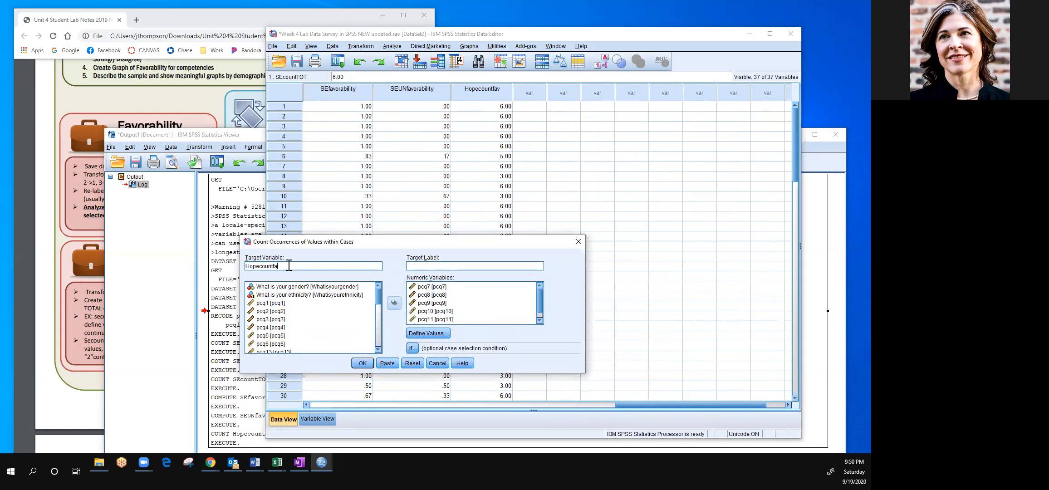
type("UNFAV")
Replace 2 with 1 as the value to count, run the count and return to the dataset
left_click(429, 333)
left_click(250, 108)
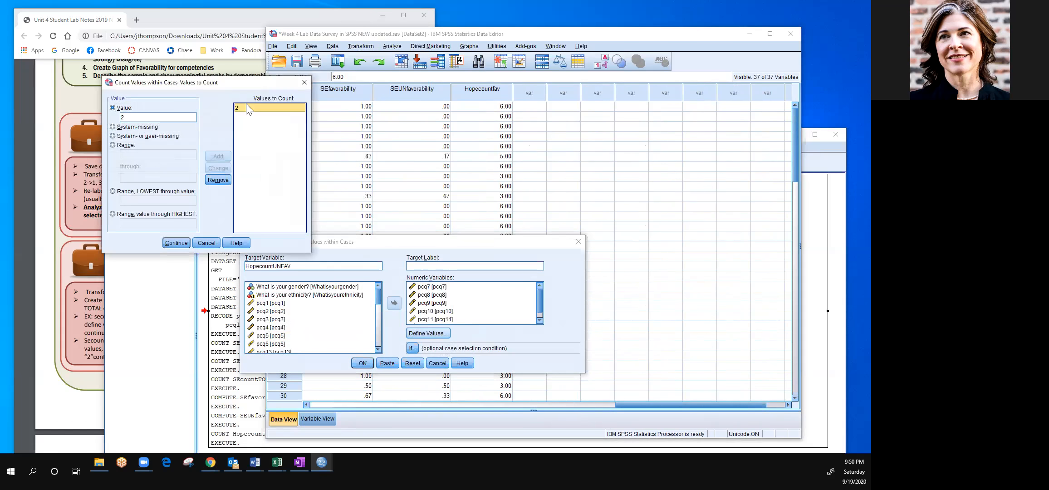
left_click(217, 179)
left_click(163, 117)
type("1")
left_click(218, 156)
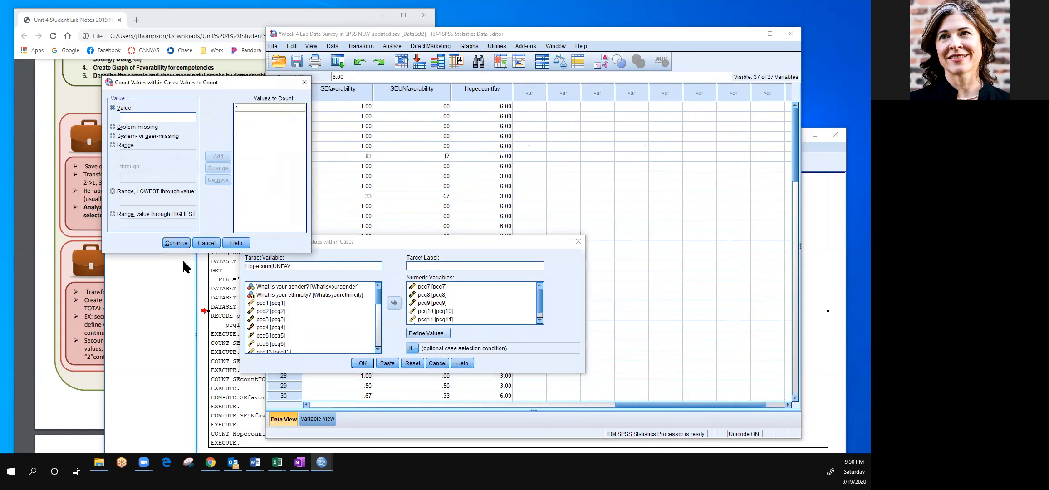
left_click(176, 244)
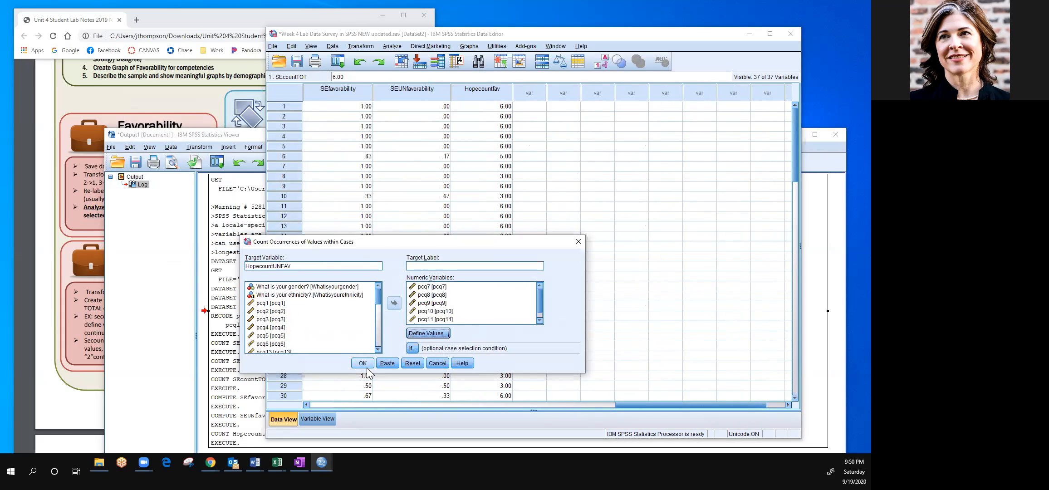
left_click(363, 363)
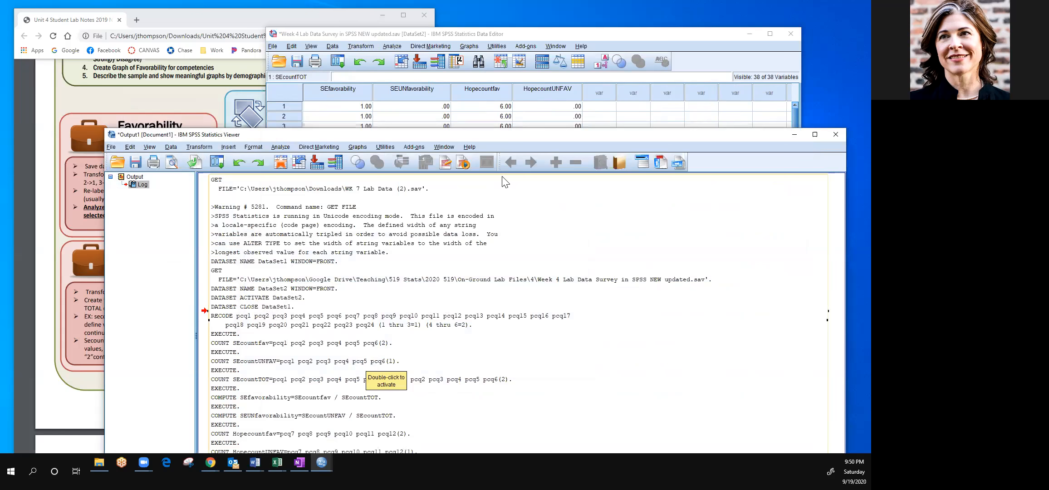
left_click(620, 33)
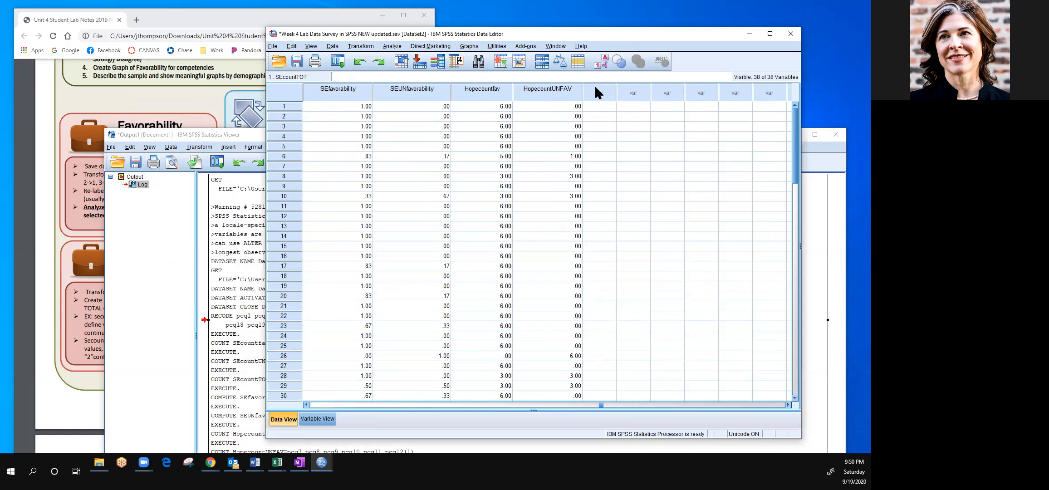
Reopen the Count Values within Cases transformation and change the target variable to HopecountTOT
left_click(363, 47)
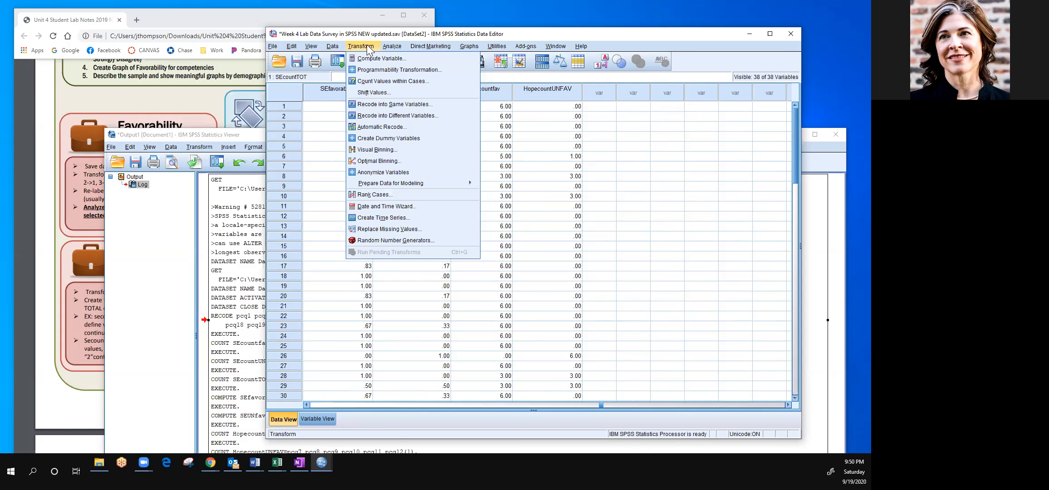
left_click(370, 82)
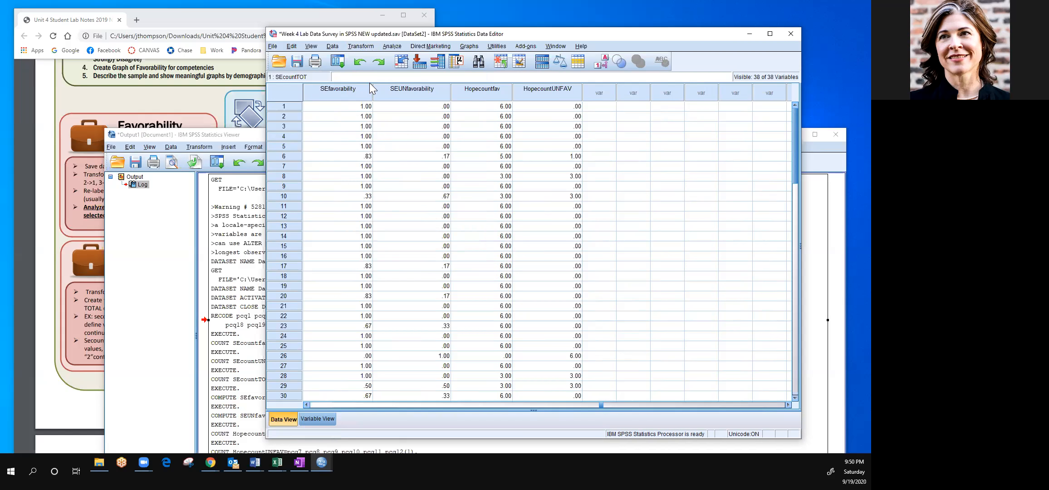
left_click(305, 269)
key("BackSpace")
key("BackSpace")
key("BackSpace")
type("TOT")
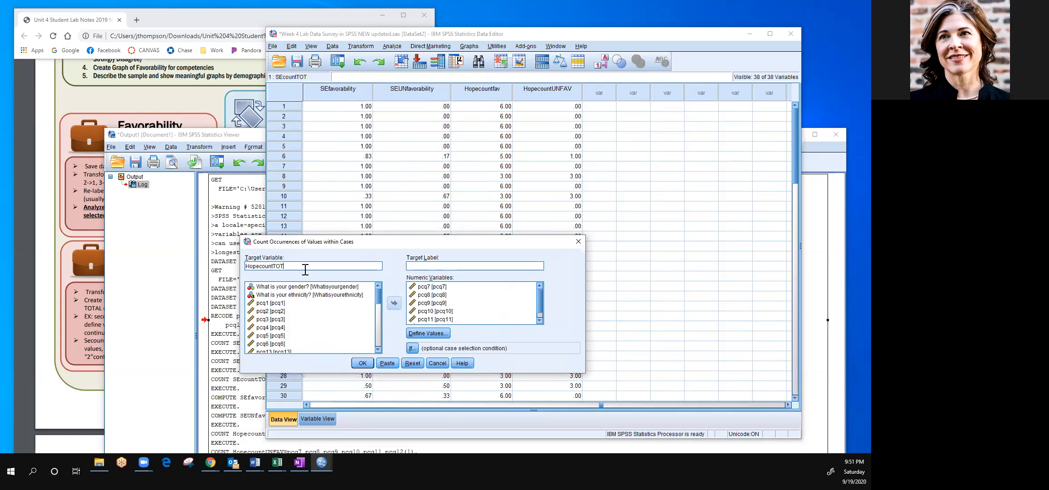
Add 2 alongside 1 in the values to count, run the count and return to the dataset
left_click(418, 333)
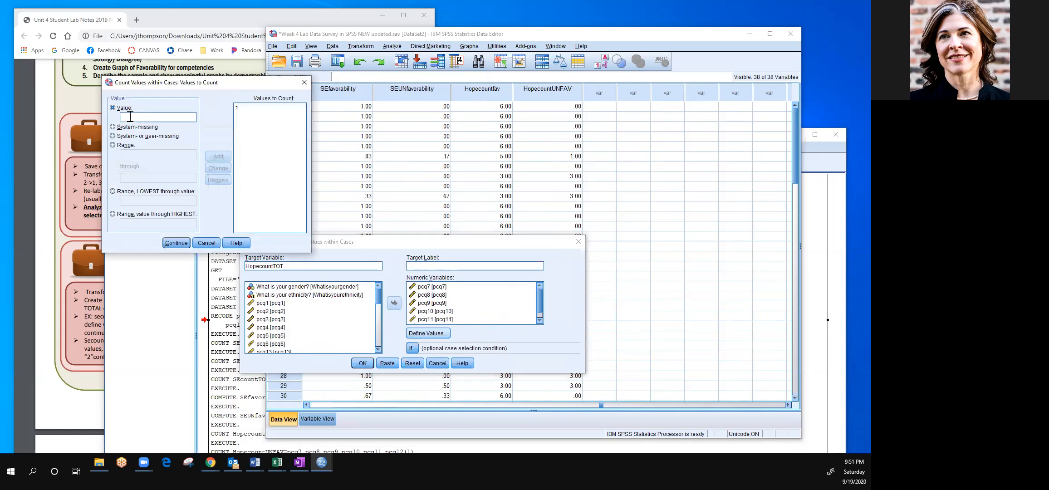
type("2")
left_click(218, 157)
left_click(184, 245)
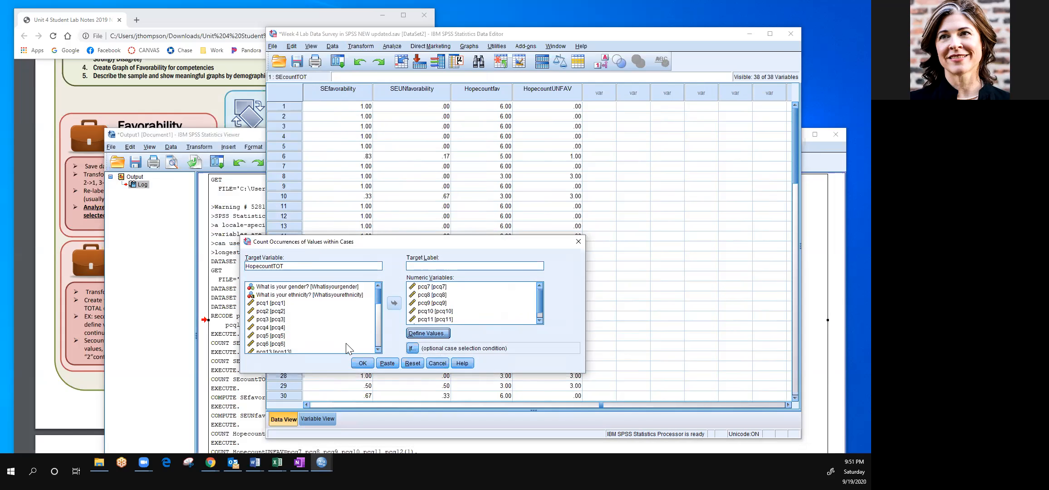
left_click(363, 364)
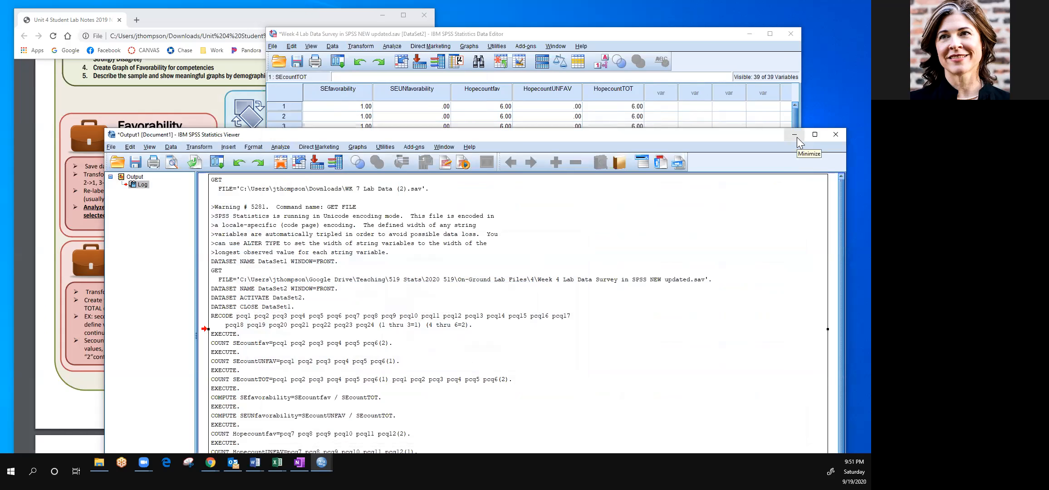
left_click(725, 37)
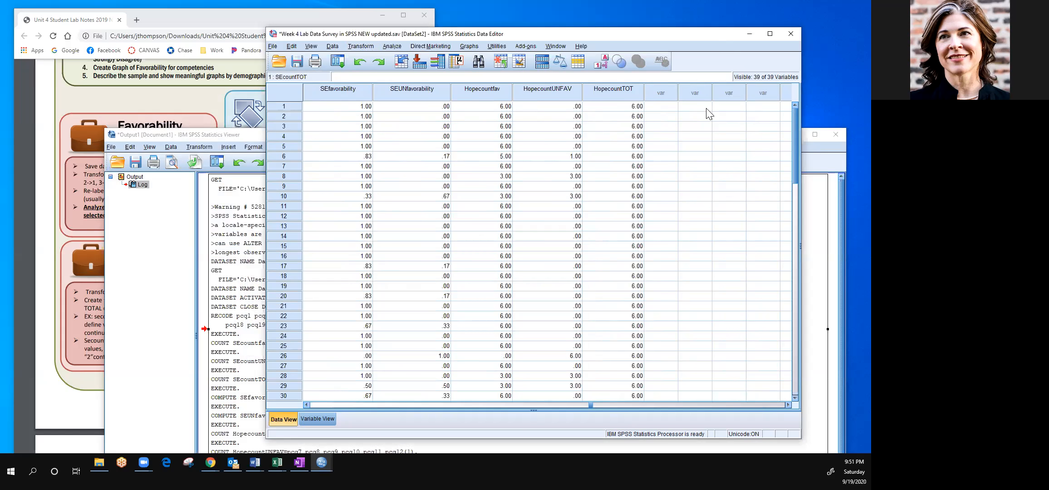
Open the Compute Variable transformation and replace the target variable name with HopeFavorability
left_click(360, 46)
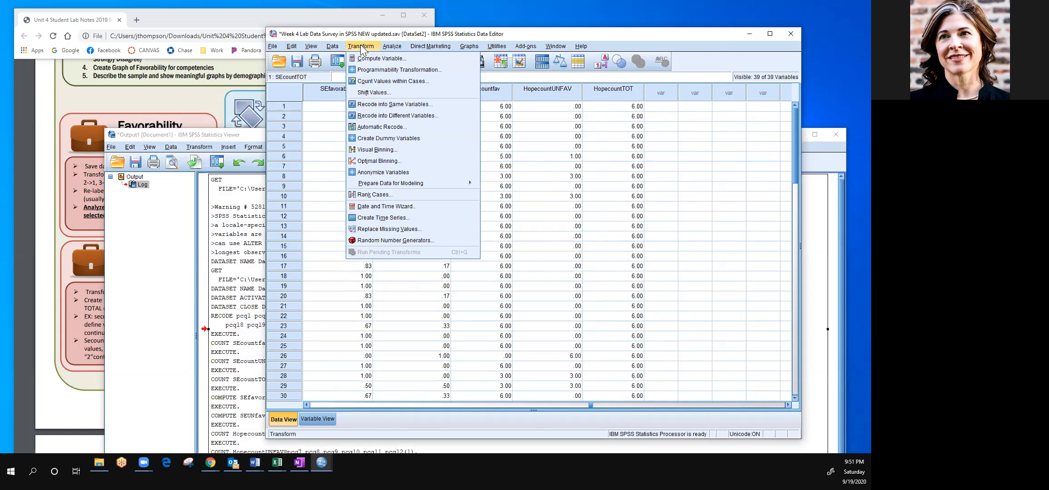
left_click(373, 55)
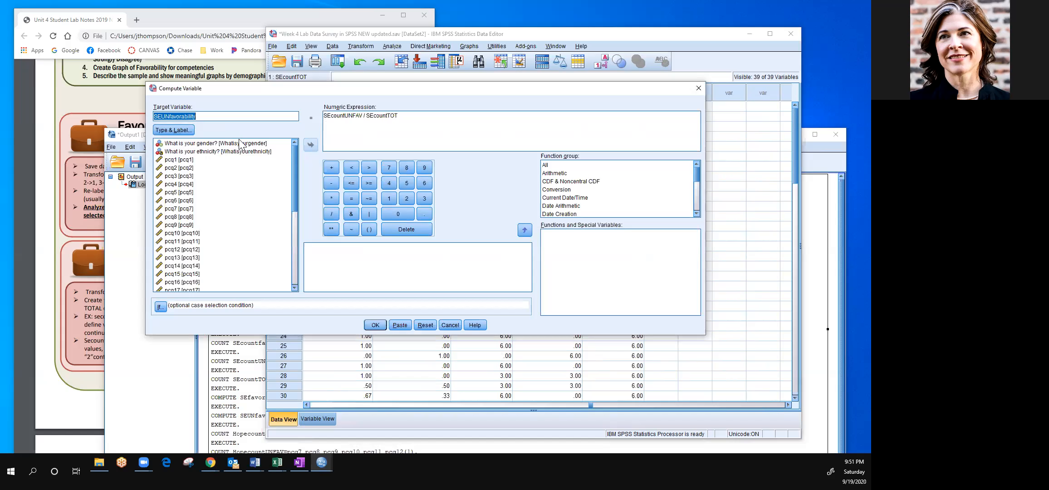
left_click(232, 117)
key("BackSpace")
key("BackSpace")
key("BackSpace")
key("BackSpace")
key("BackSpace")
key("BackSpace")
key("BackSpace")
key("BackSpace")
key("BackSpace")
key("BackSpace")
key("BackSpace")
key("BackSpace")
key("BackSpace")
key("BackSpace")
key("BackSpace")
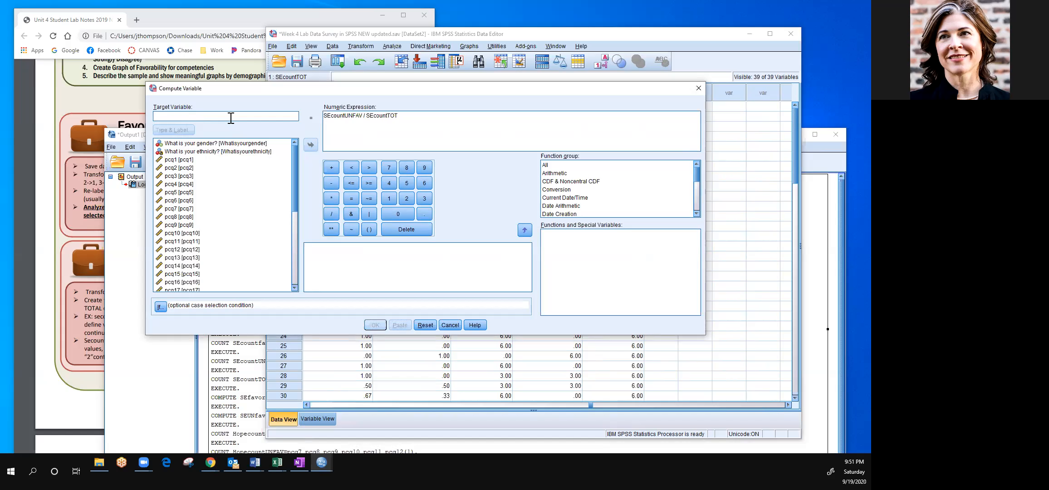
type("HopeFa")
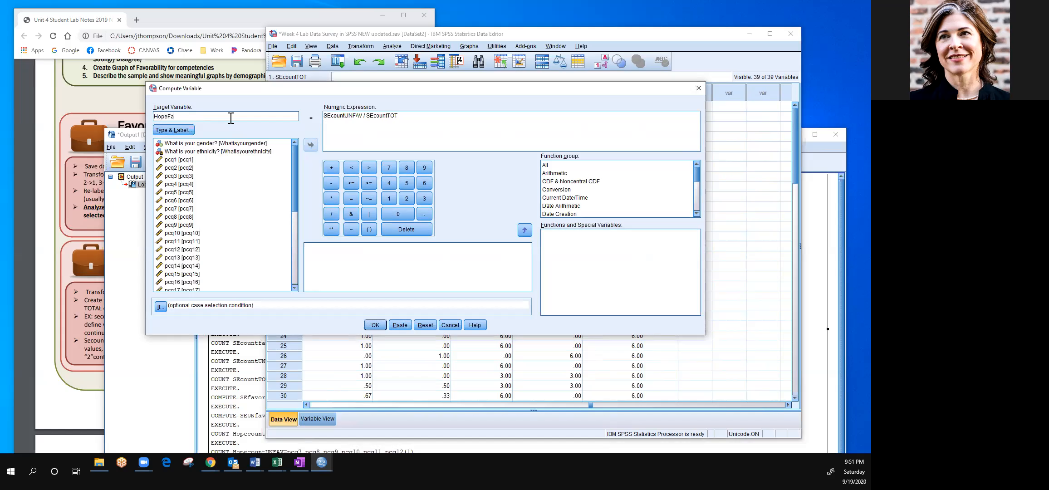
type("vorability")
Replace the numeric expression with Hopecountfav / HopecountTOT, run the computation and return to the dataset
left_click(412, 114)
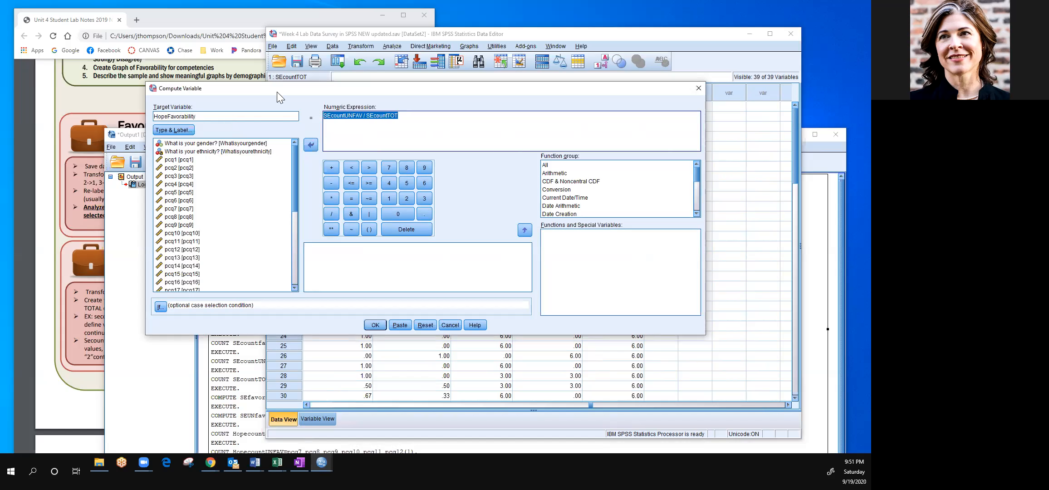
key("Delete")
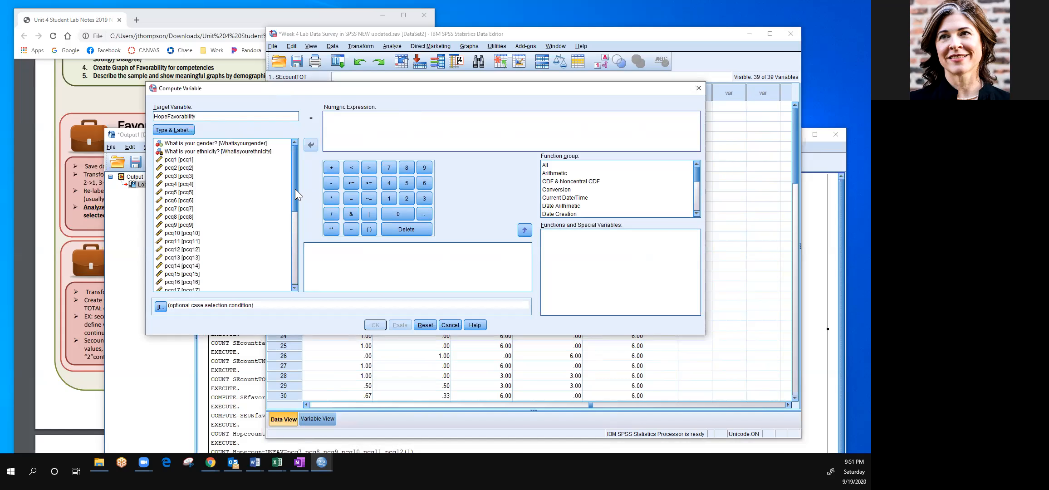
left_click_drag(295, 189, 289, 279)
left_click(196, 271)
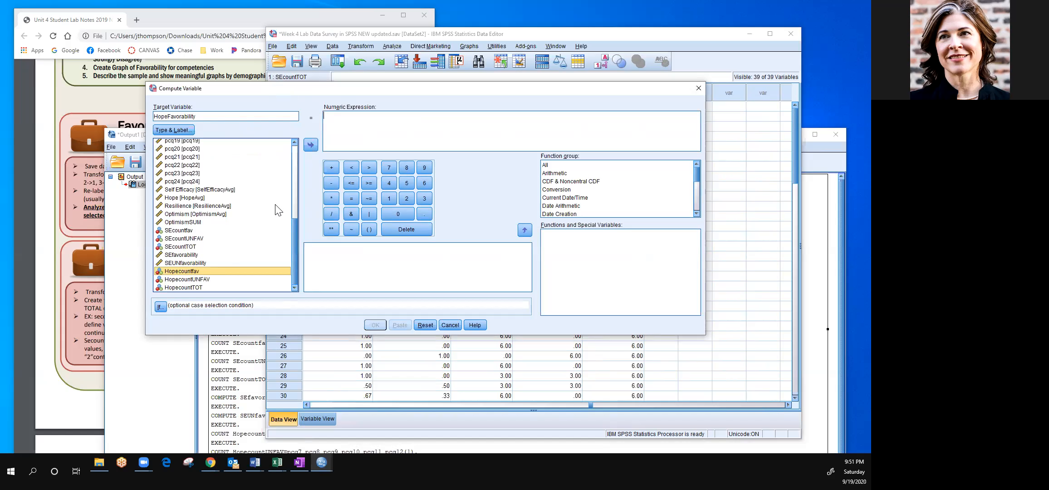
left_click(311, 145)
left_click(331, 214)
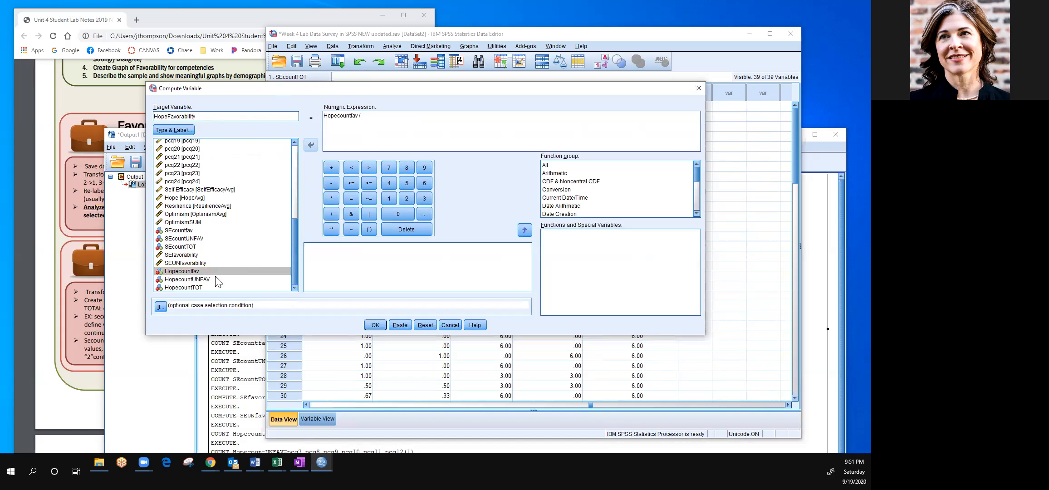
left_click(210, 287)
left_click(311, 145)
left_click(376, 326)
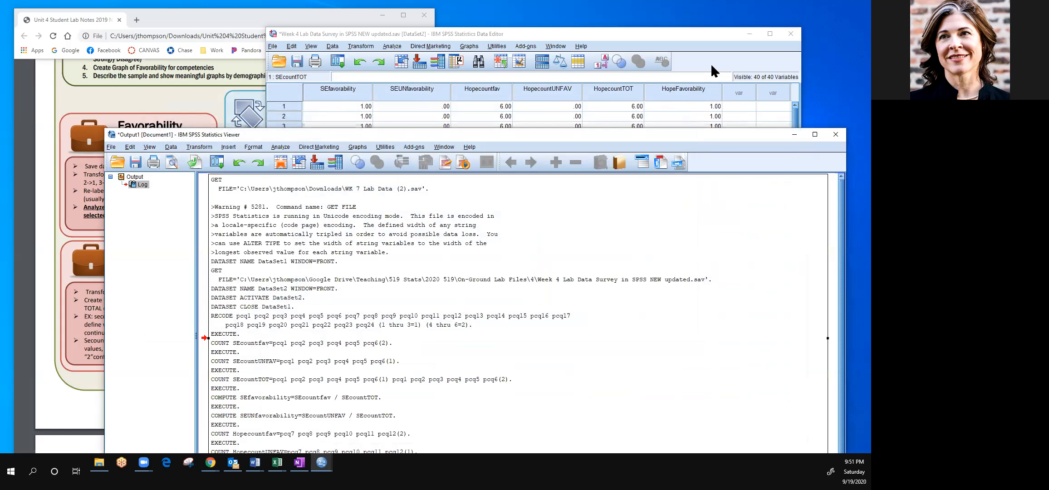
left_click(699, 93)
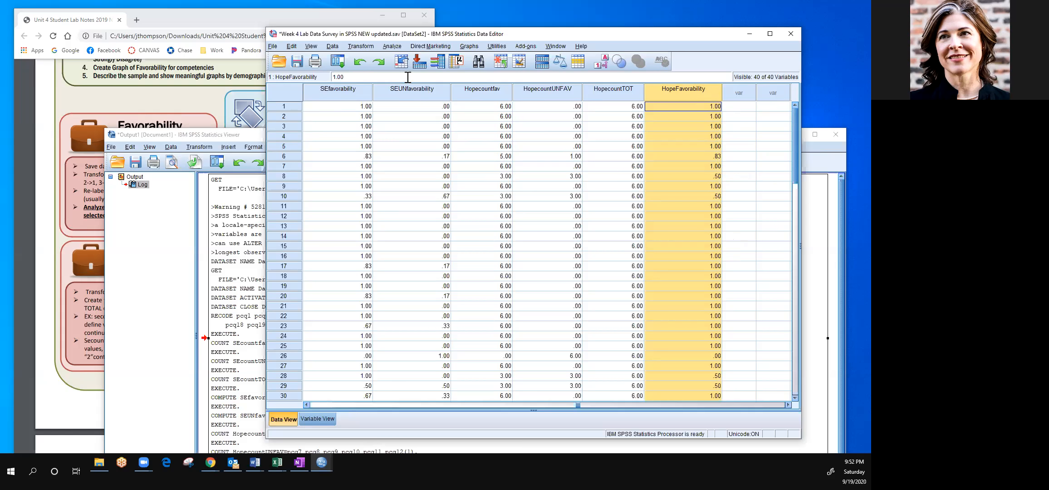
Reopen the Compute Variable transformation and change the target variable name to HopeUNFavorability
left_click(355, 47)
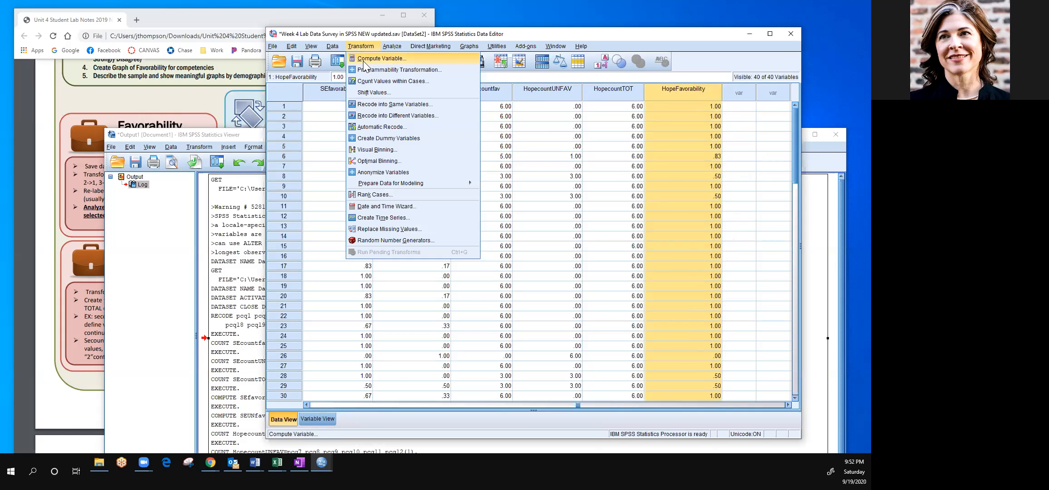
left_click(377, 58)
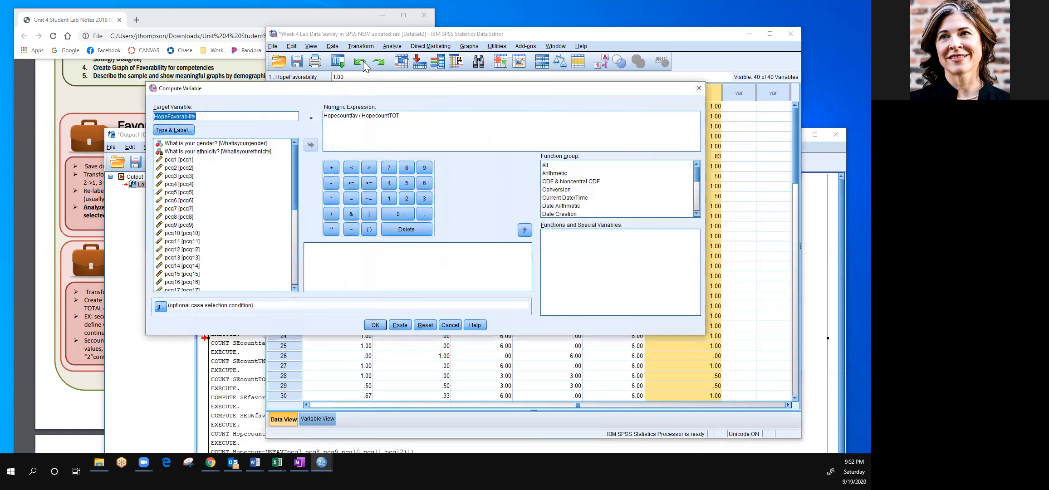
left_click(257, 117)
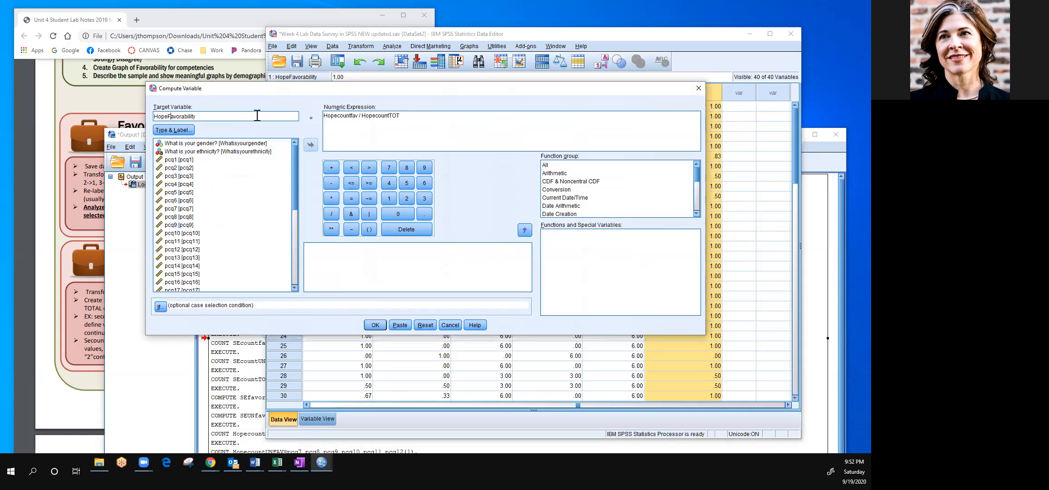
type("UN")
Replace Hopecountfav with HopecountUNFAV in the numeric expression, run the computation and return to the dataset
left_click(358, 116)
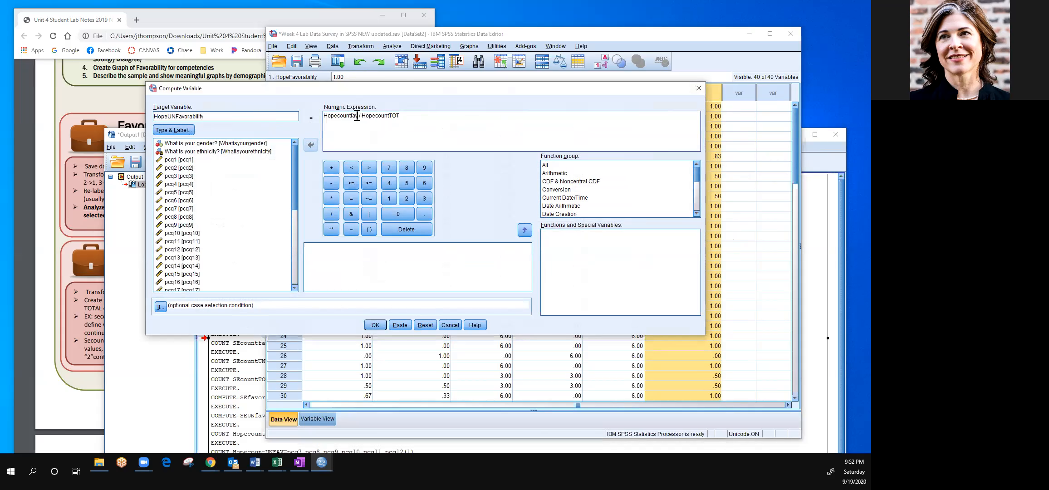
left_click_drag(357, 117, 301, 108)
key("BackSpace")
left_click_drag(293, 194, 276, 281)
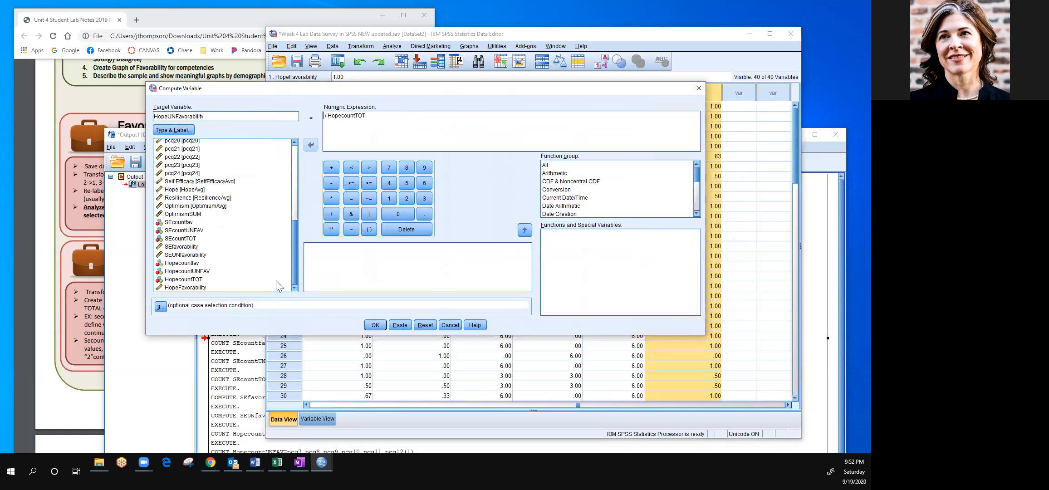
left_click(207, 271)
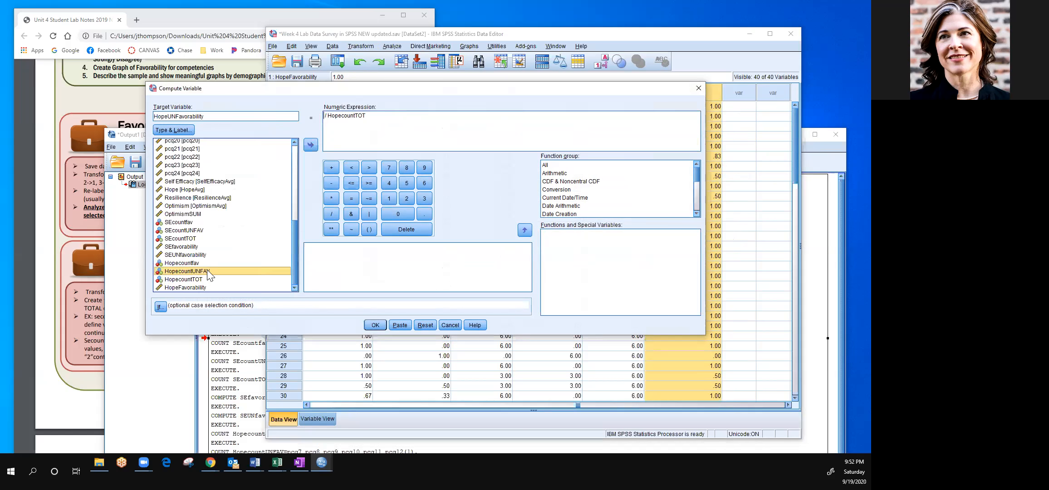
left_click(310, 145)
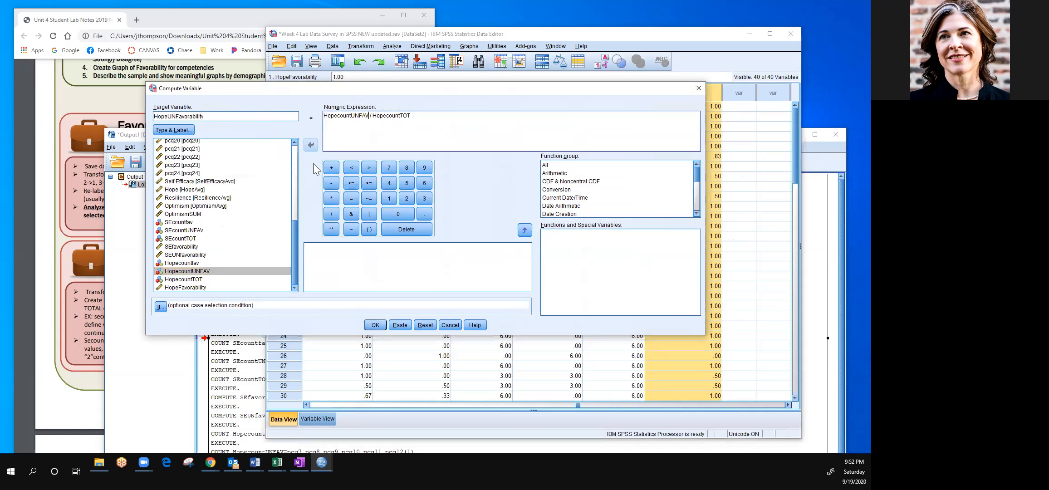
left_click(376, 325)
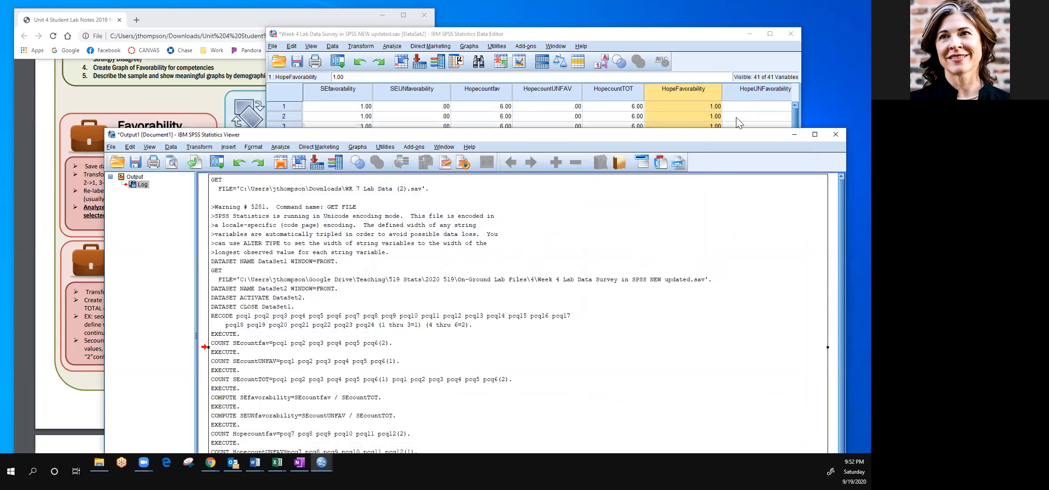
left_click(751, 91)
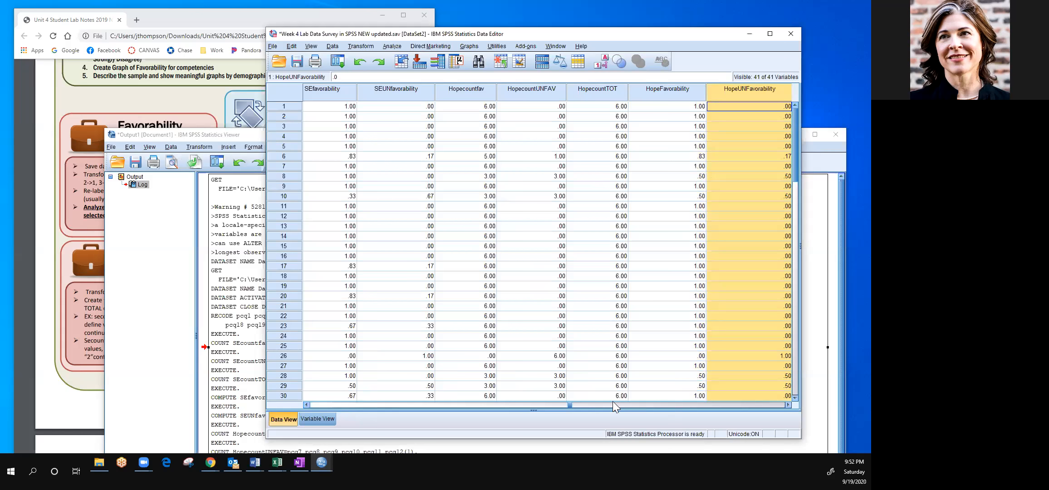
Open the Descriptives analysis and add SEfavorability, SEUNfavorability, HopeFavorability and HopeUNFavorability as its variables
left_click(785, 402)
left_click(786, 403)
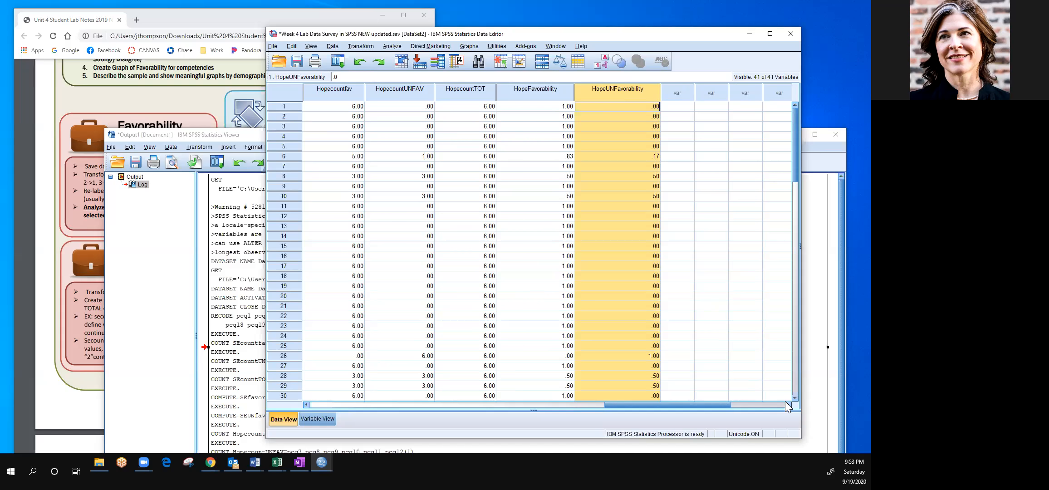
left_click(385, 44)
mouse_move(395, 70)
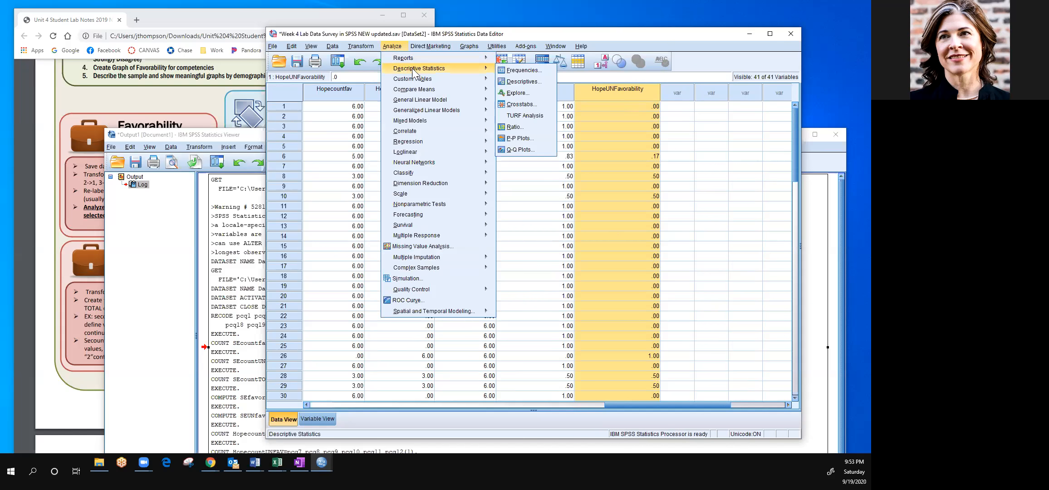
left_click(518, 80)
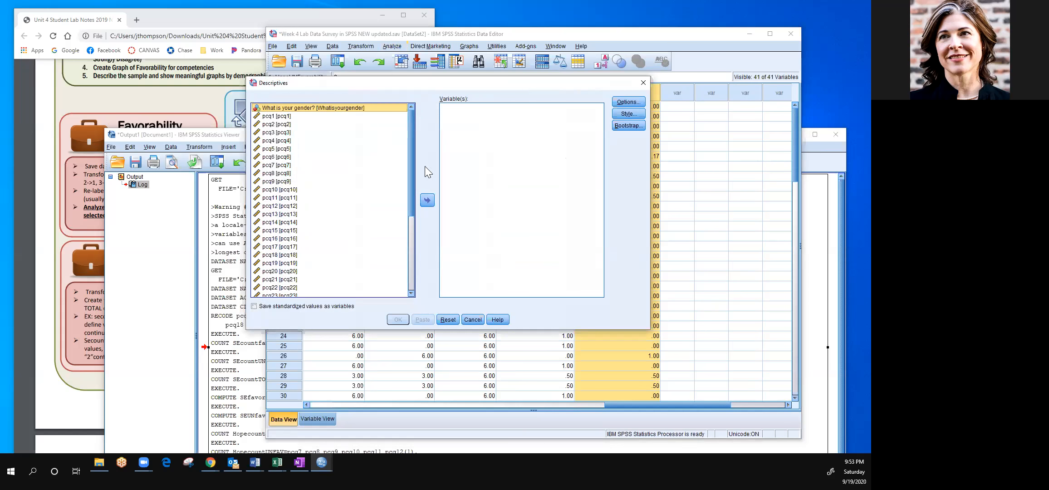
scroll(413, 168, "down", 5)
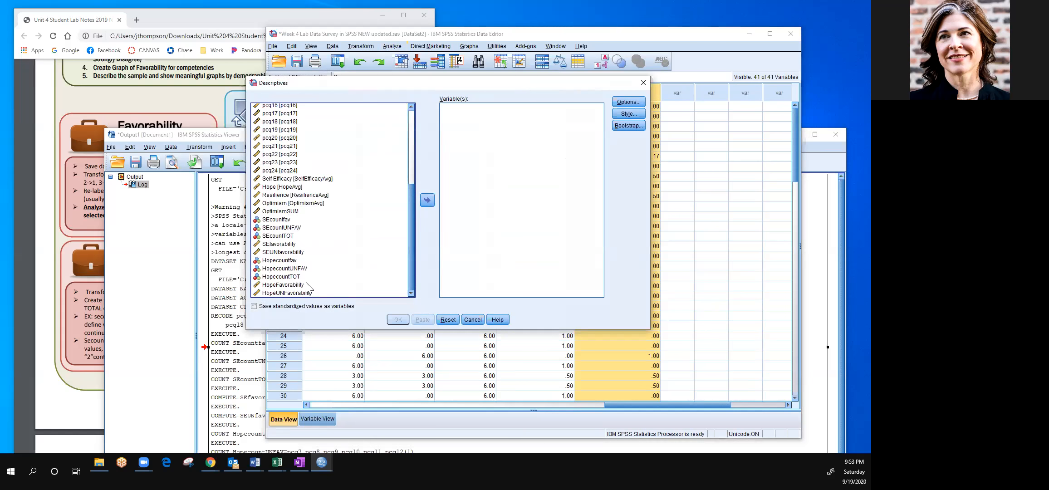
left_click(305, 245)
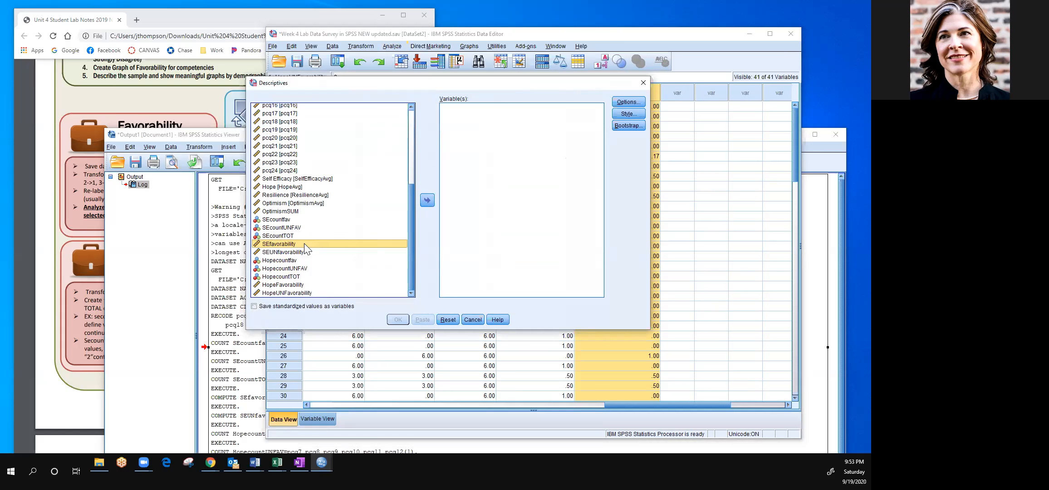
left_click(305, 253, "shift")
left_click(428, 199)
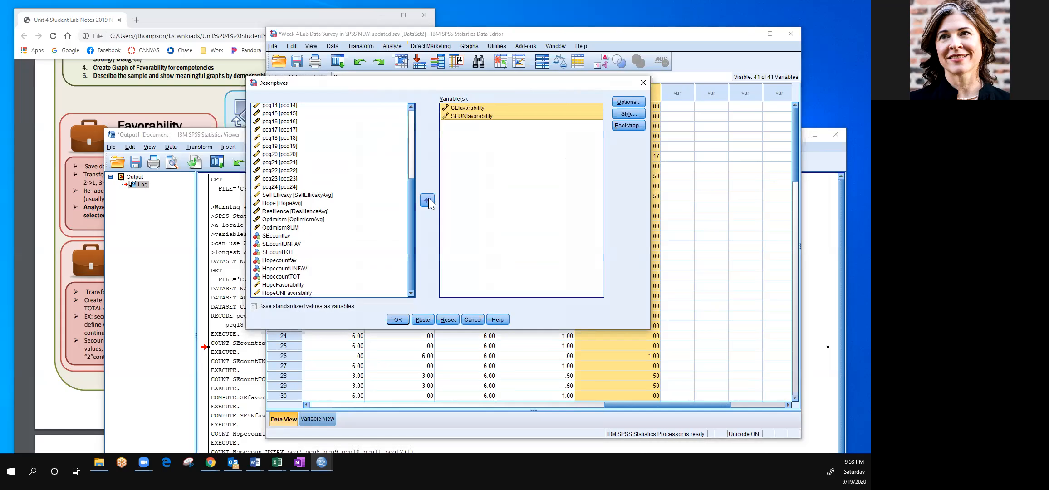
left_click(301, 288)
left_click(303, 293, "shift")
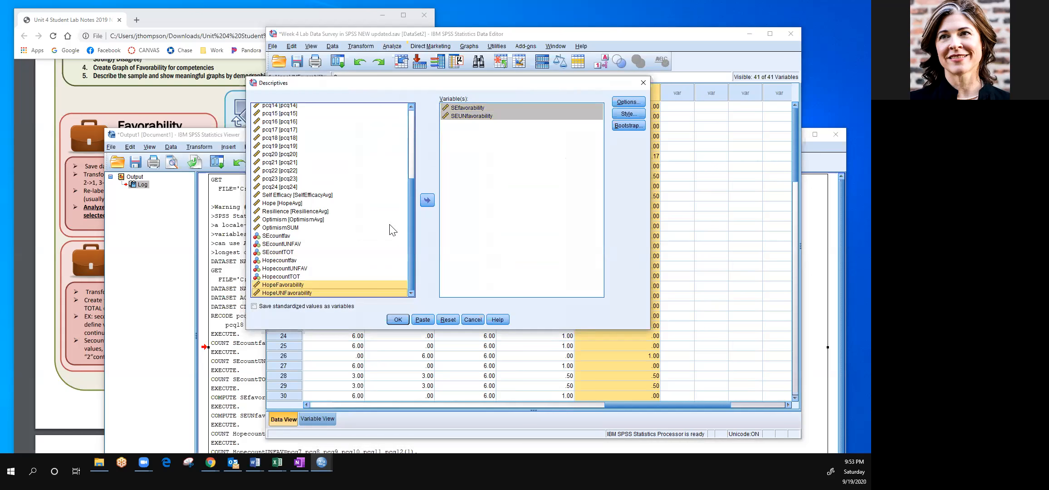
left_click(428, 199)
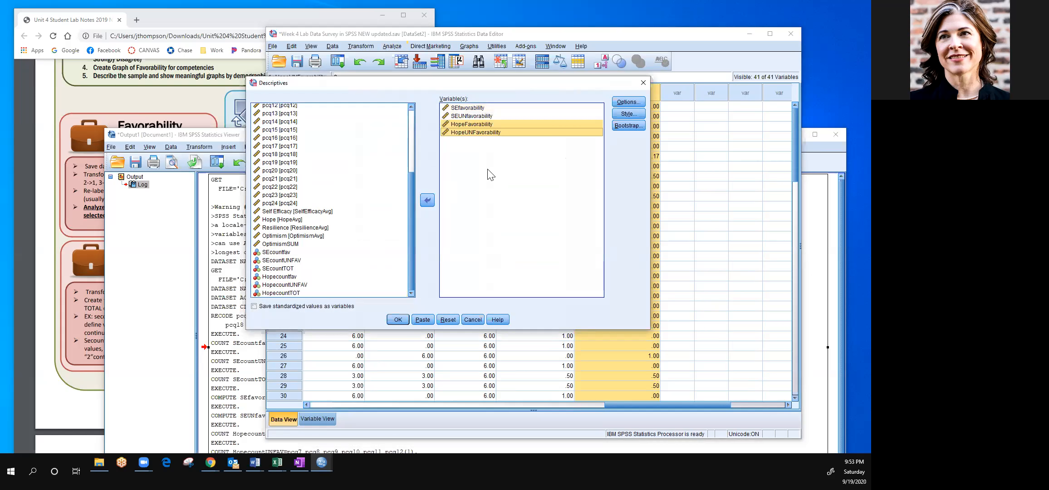
Limit the descriptives to Sum only with the display order set to descending means, and run the analysis
left_click(621, 103)
left_click(399, 164)
left_click(358, 164)
left_click(359, 187)
left_click(403, 187)
left_click(403, 197)
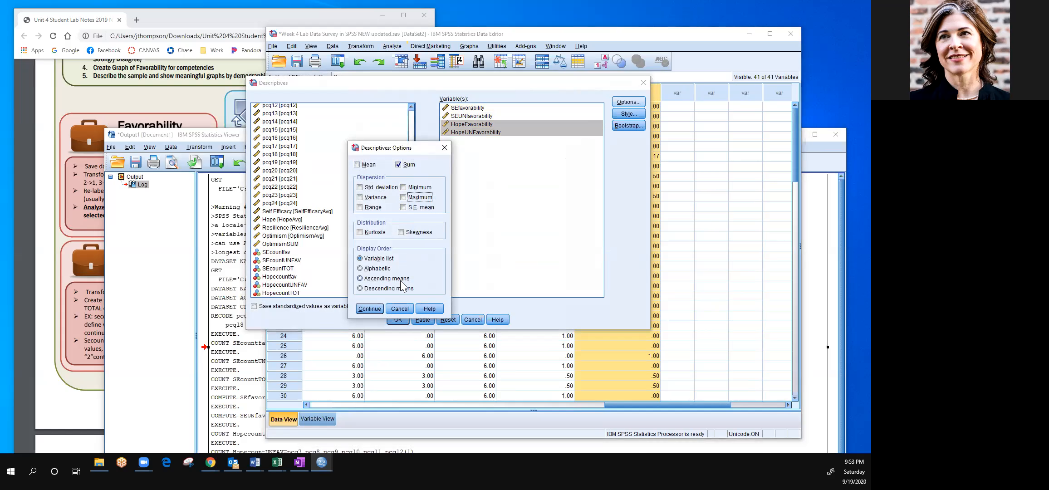
left_click(374, 289)
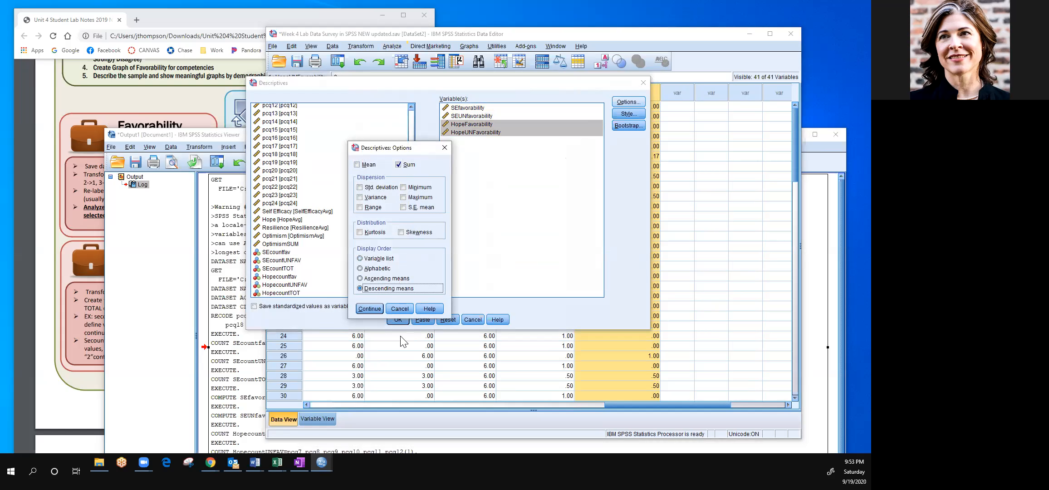
left_click(371, 309)
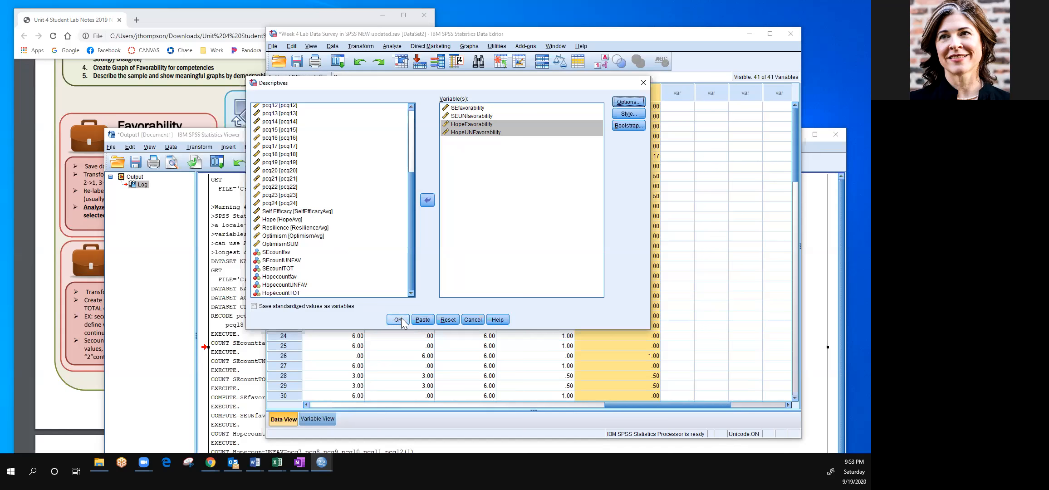
left_click(400, 321)
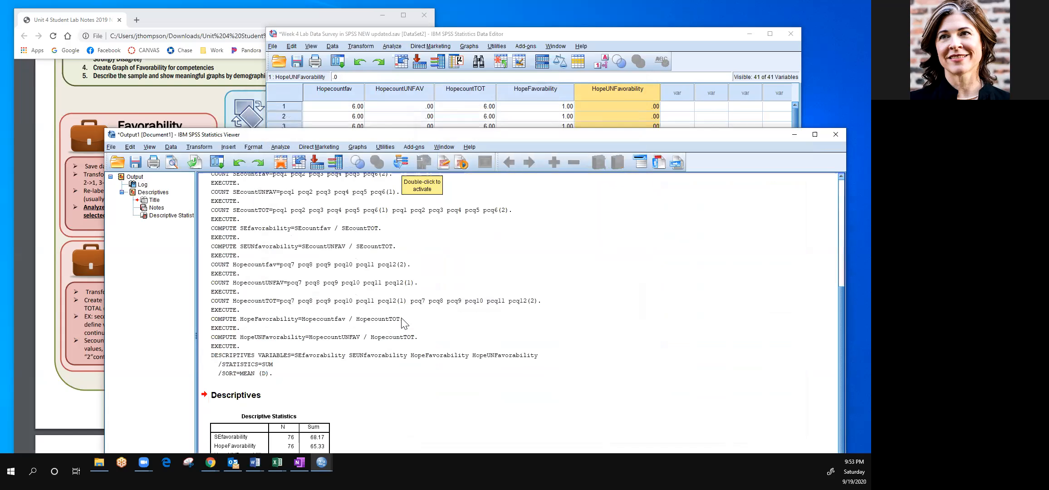
left_click_drag(449, 135, 458, 10)
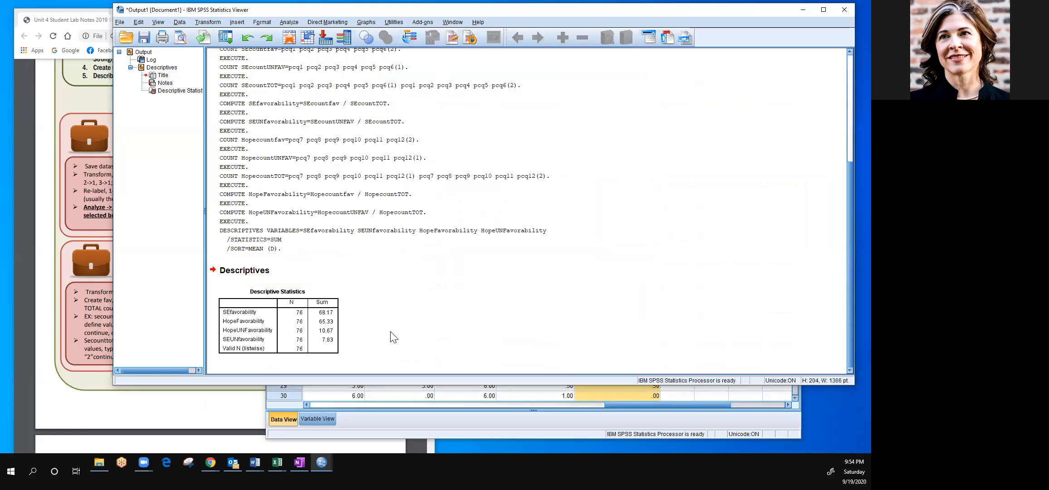
Copy the Descriptive Statistics table from the output and consult the Graphing Favorability instructions in the lab notes
left_click(312, 326)
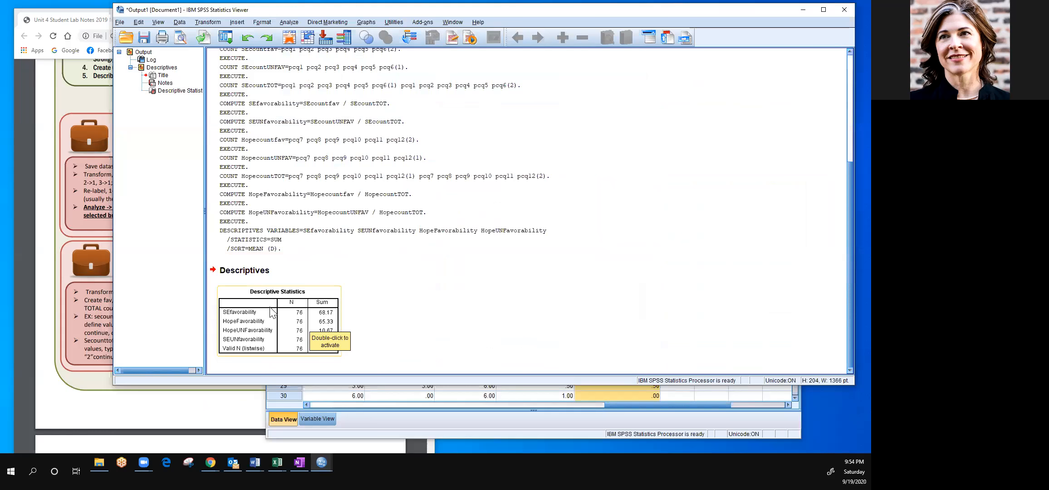
right_click(270, 312)
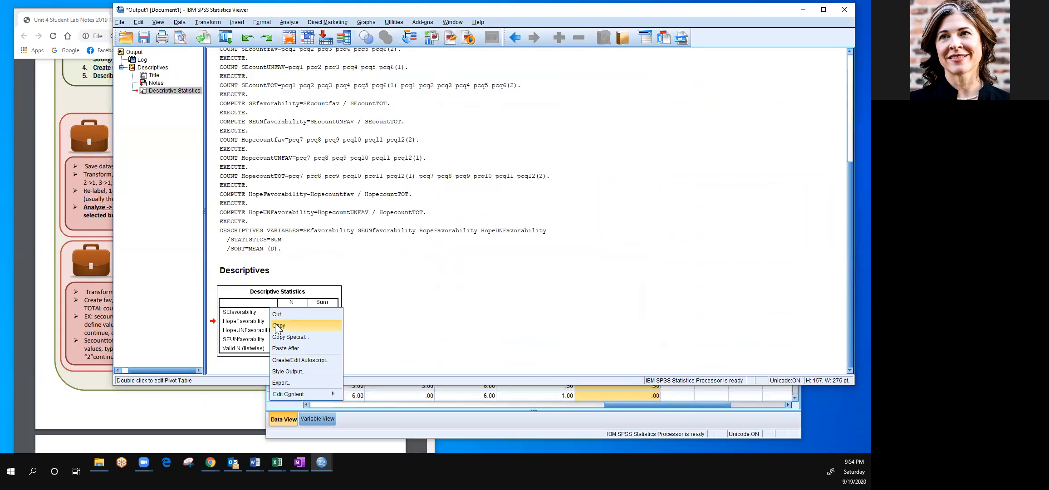
left_click(278, 326)
key("alt+Tab")
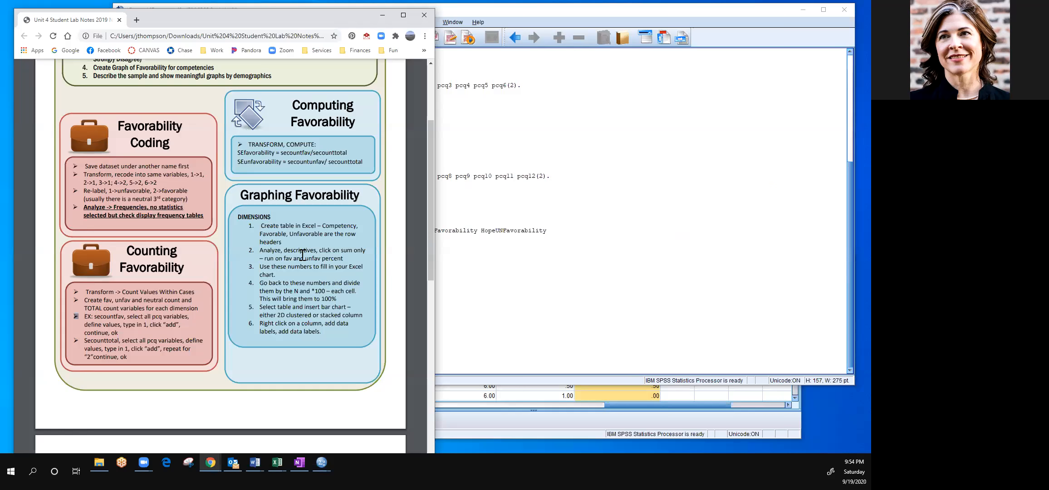
left_click(540, 346)
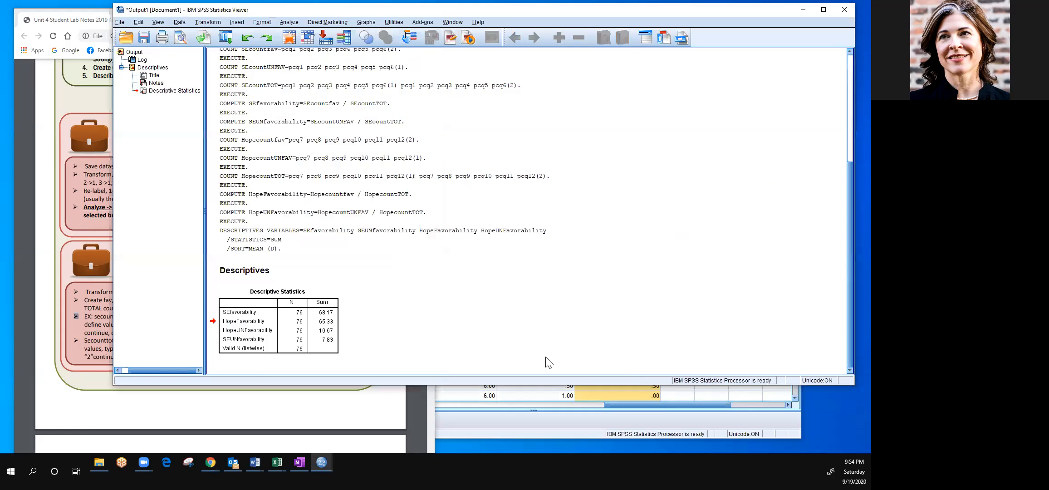
Copy the Descriptive Statistics table, switch to Excel and paste it into a new sheet of Book1 at cell A1
left_click(279, 319)
right_click(279, 319)
left_click(293, 336)
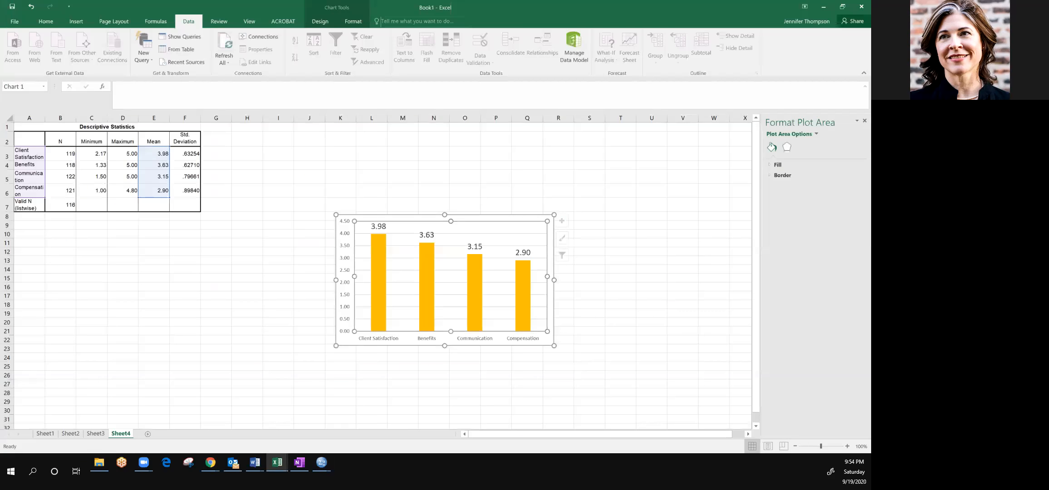
left_click(147, 434)
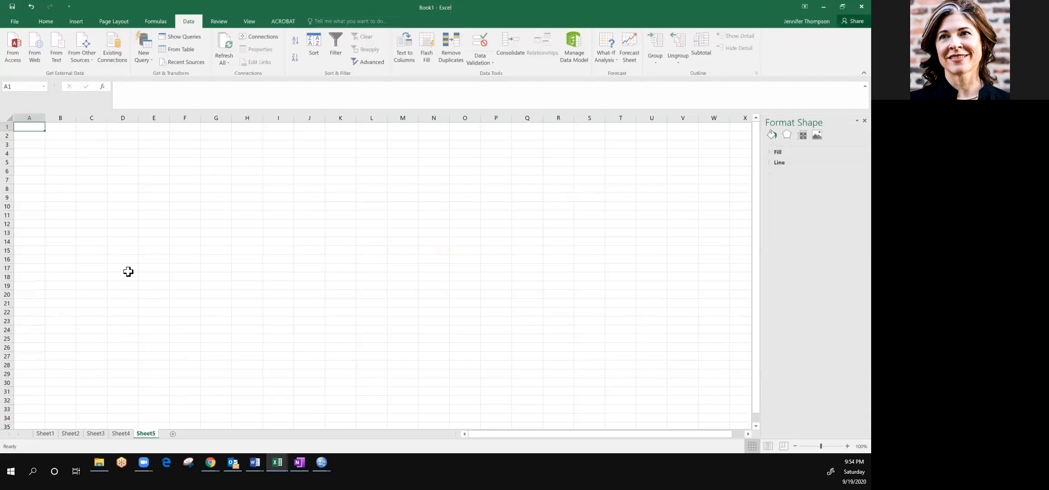
key("ctrl+v")
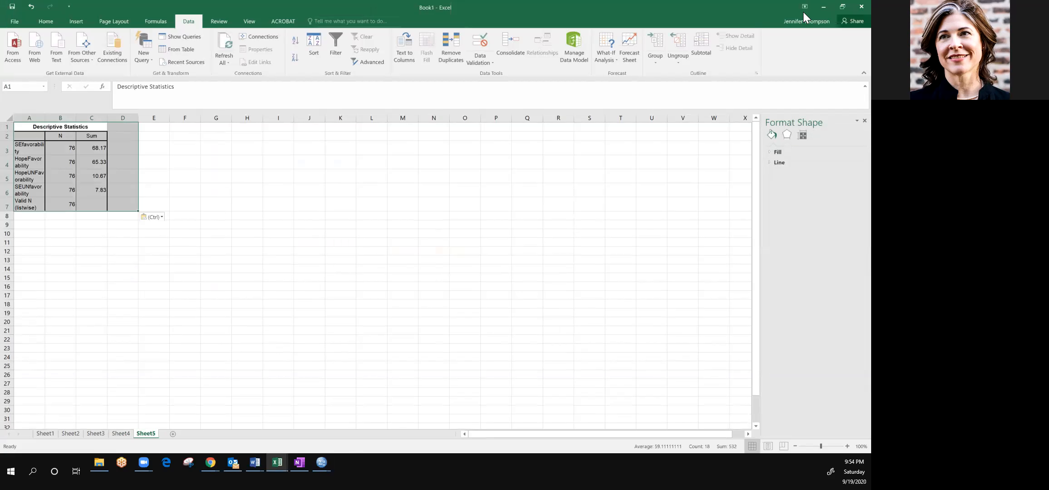
Shrink the Excel workbook window and place it beside the lab notes so the Graphing Favorability instructions are readable
left_click(842, 6)
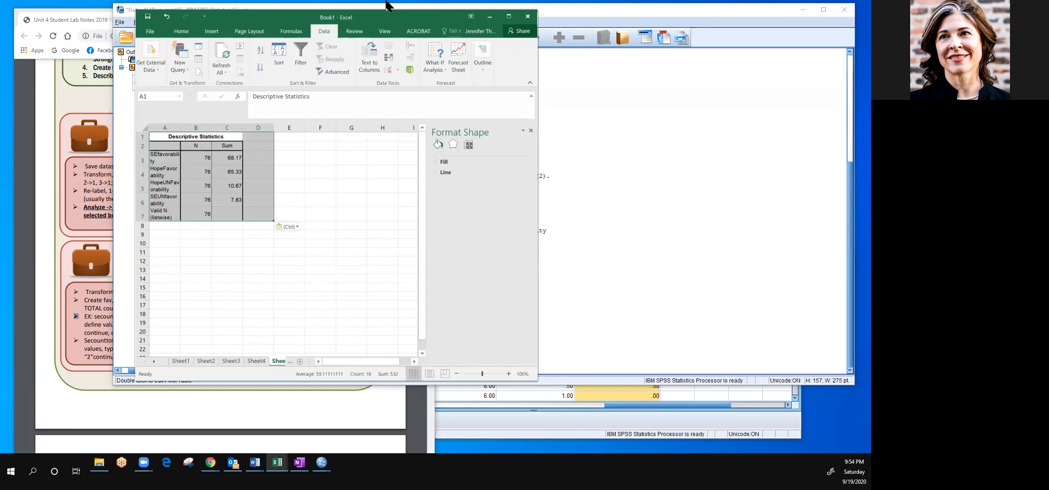
left_click_drag(381, 16, 642, 36)
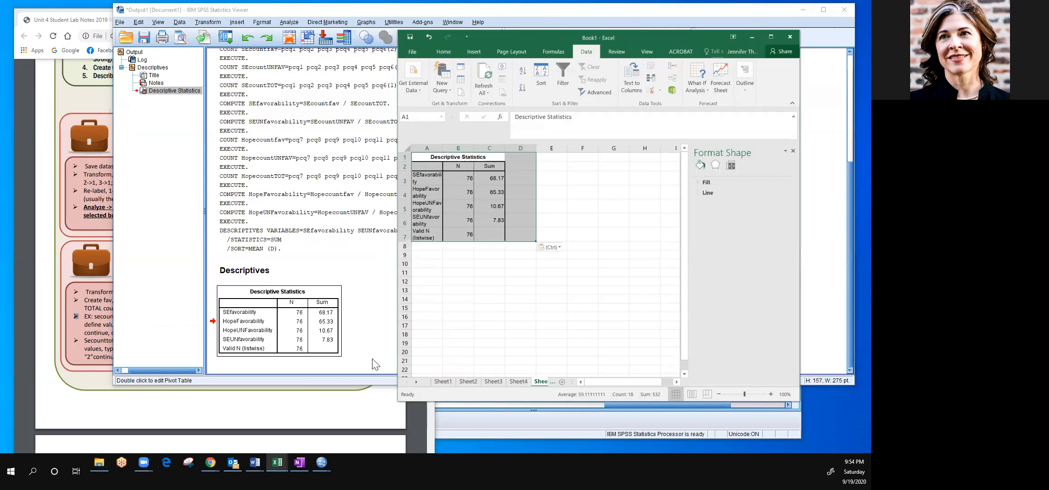
left_click(331, 414)
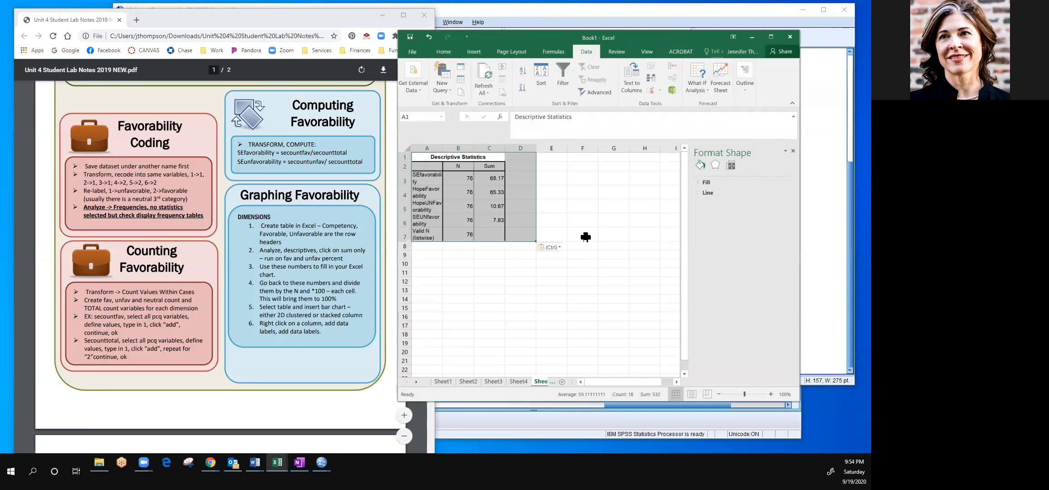
Enter the table headers Competency, Favorable and Unfavorable in cells F2 to H2
left_click(583, 165)
type("Competency")
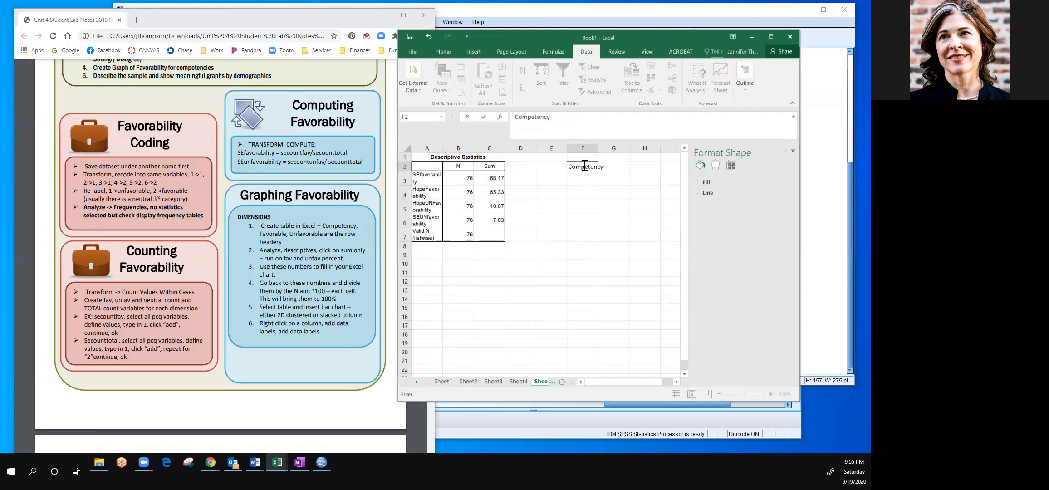
key("Tab")
type("Ravorable")
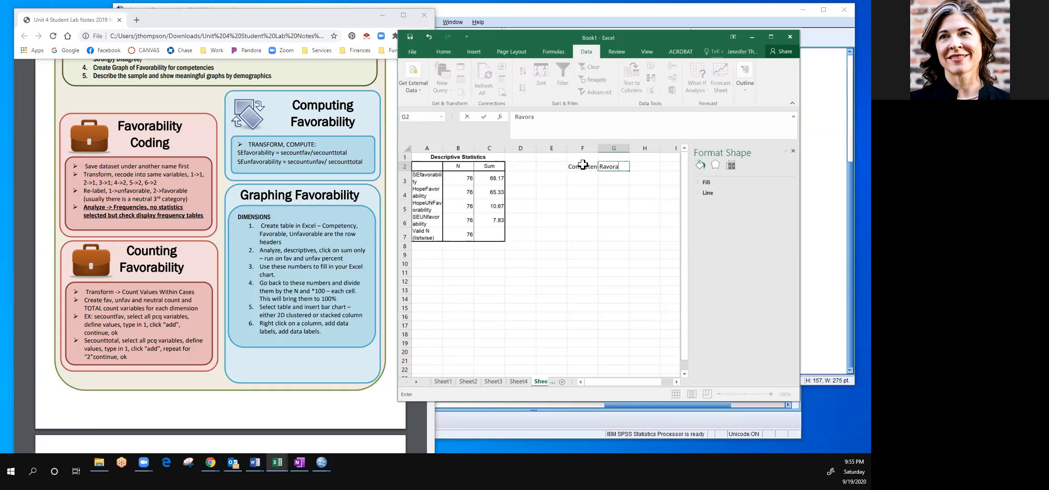
key("BackSpace")
key("BackSpace")
key("BackSpace")
key("BackSpace")
key("BackSpace")
key("BackSpace")
key("BackSpace")
key("BackSpace")
type("Favorable")
key("Tab")
type("Unfavorable")
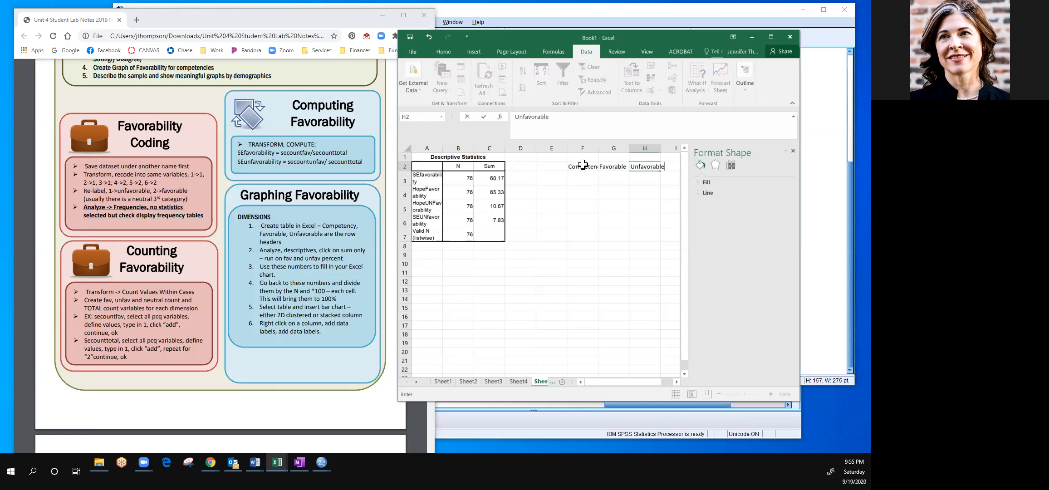
left_click(662, 192)
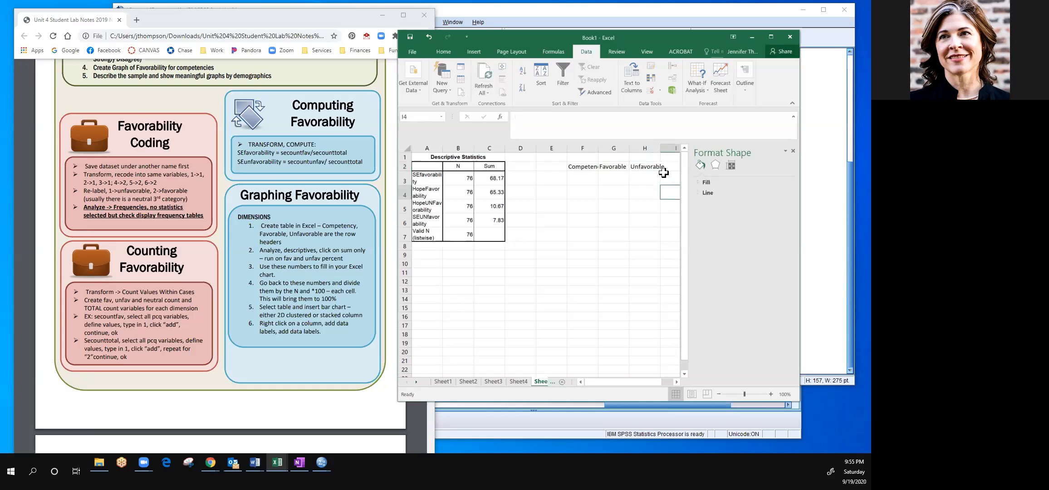
Enter the row labels Self Efficacy in F3 and Hope in F4 under the Competency header
left_click(581, 176)
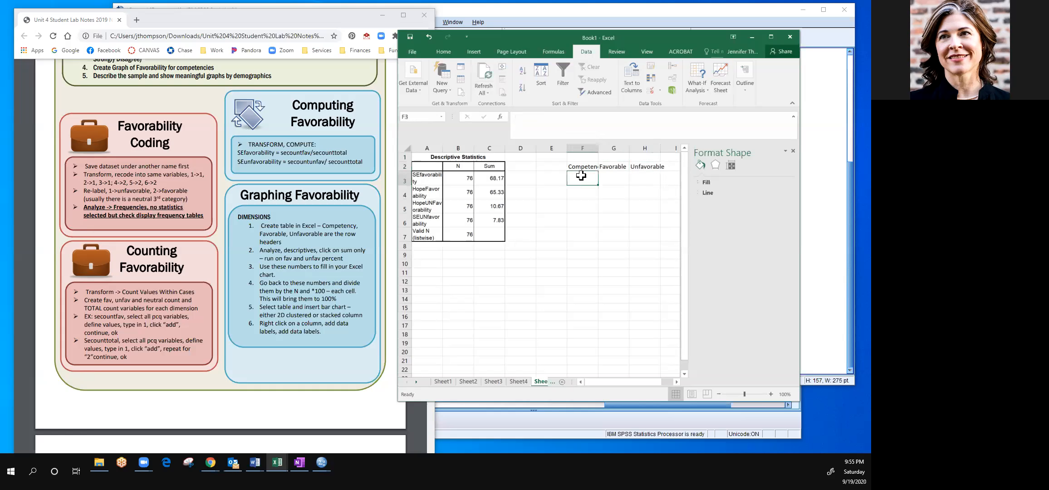
type("Self Efficacy")
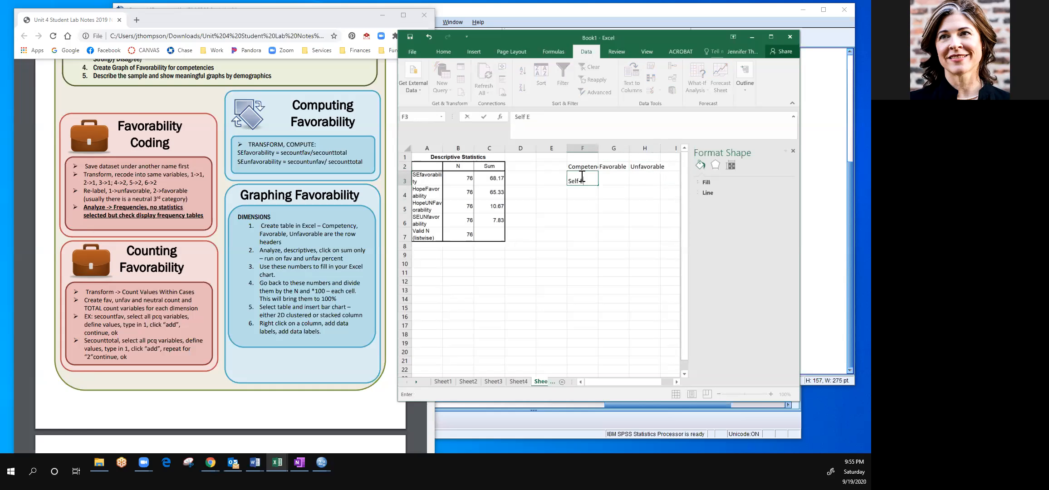
key("Return")
type("Hope")
key("Return")
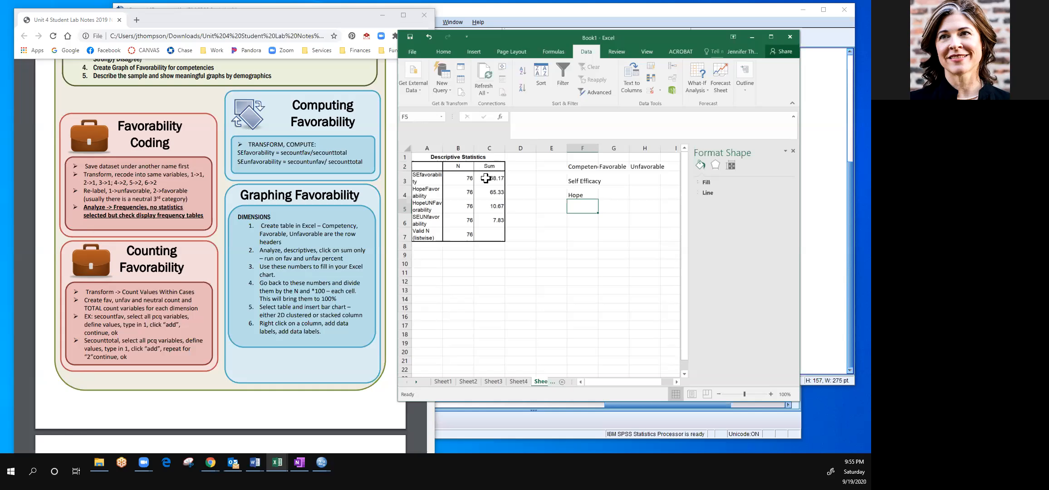
Enter the formula =C3/B3*100 in D3 and fill it down to D6
left_click(513, 178)
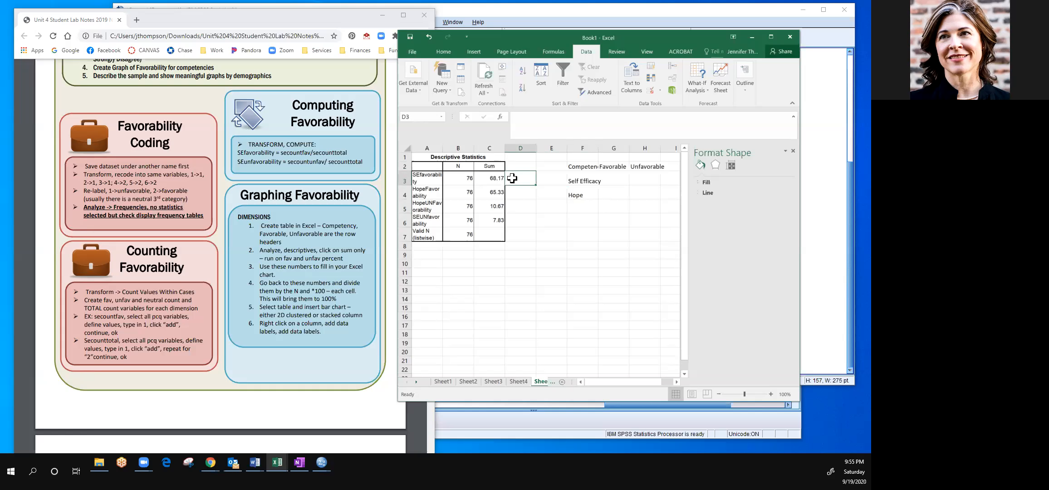
type("=")
left_click(485, 180)
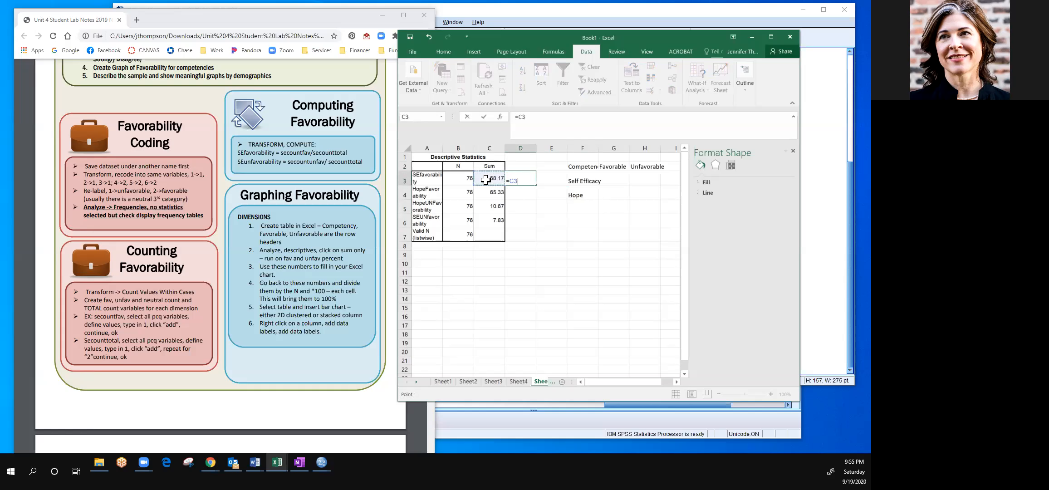
type("/")
left_click(465, 178)
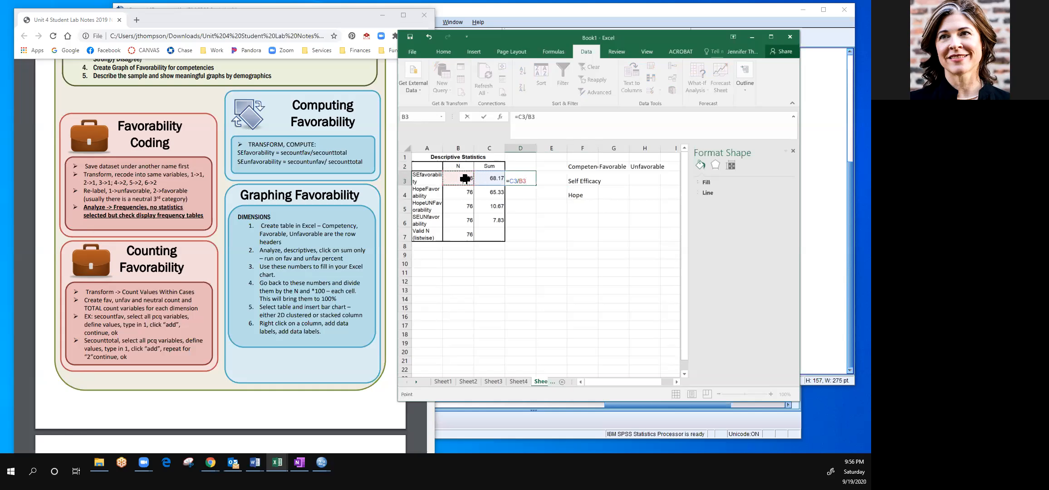
type("*100")
key("Return")
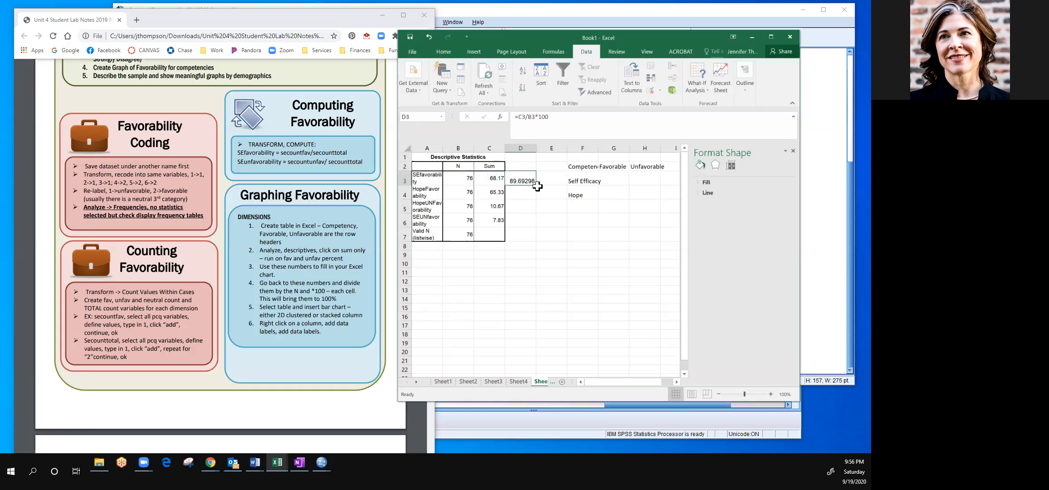
left_click_drag(536, 187, 536, 228)
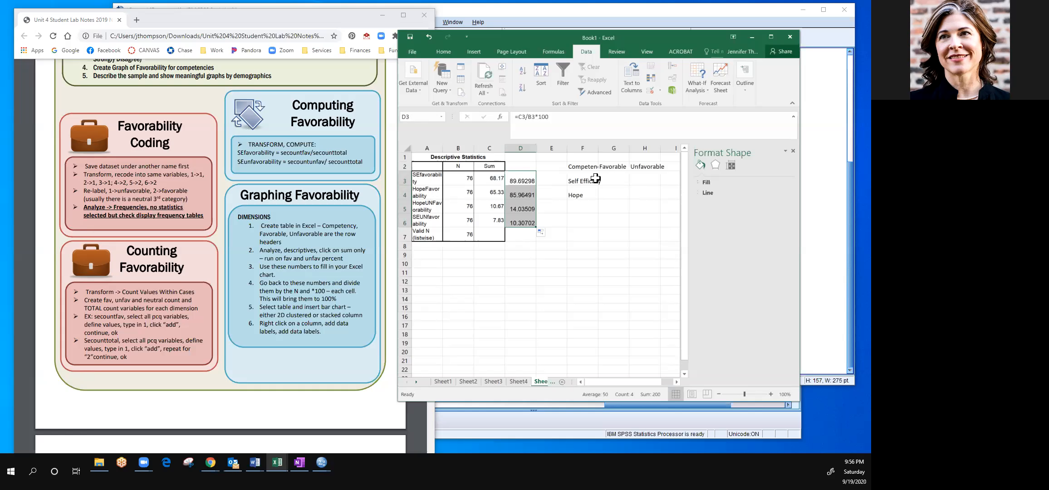
Fill the Self Efficacy row with 89.69 under Favorable and 7.83 under Unfavorable
left_click(611, 176)
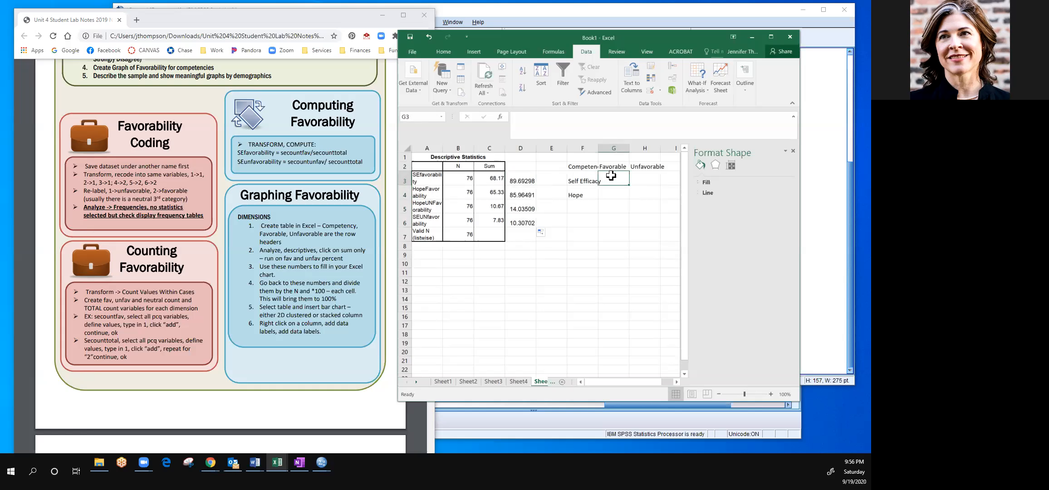
type("89.")
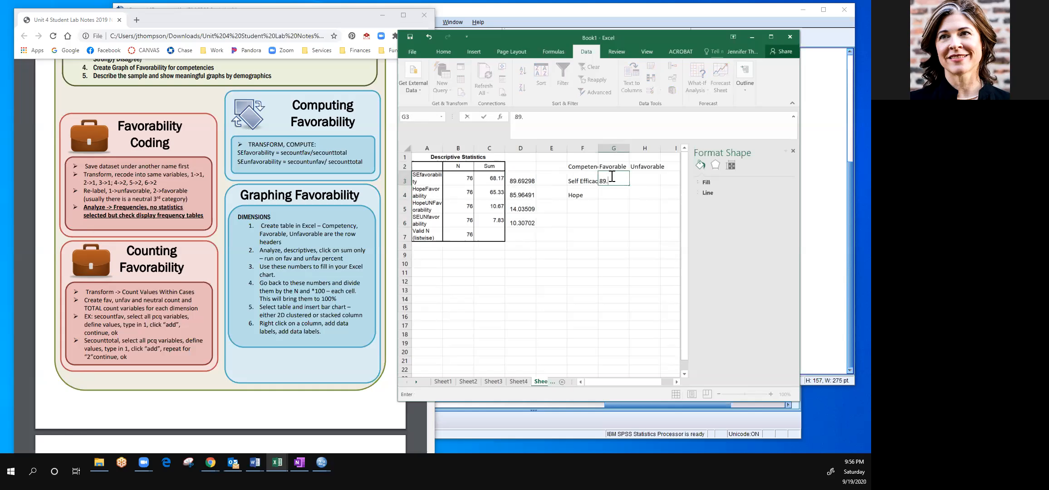
type("69")
key("Tab")
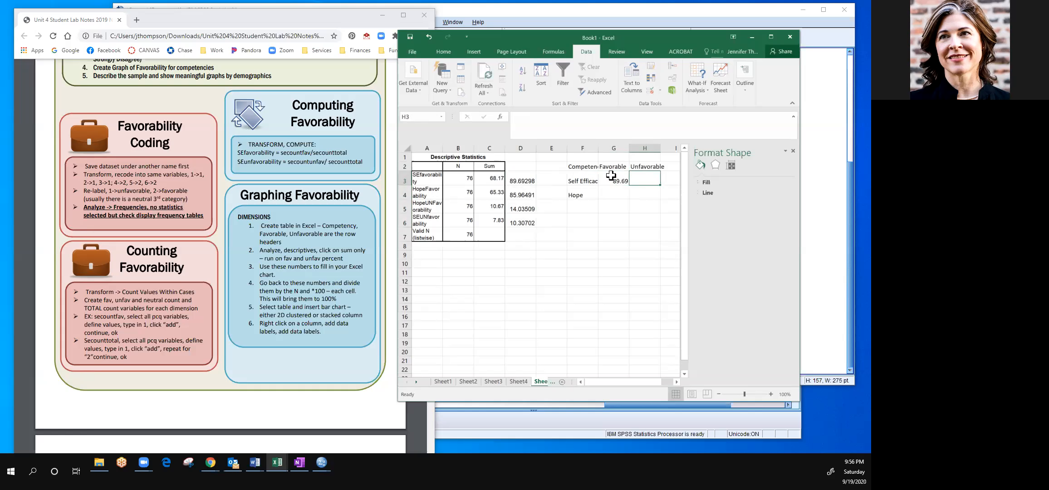
type("7.8")
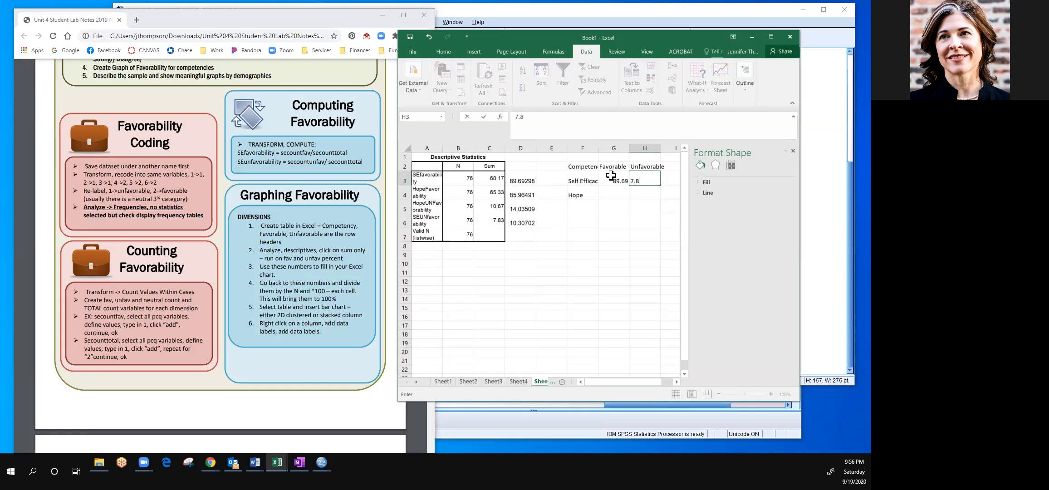
type("3")
Fill the Hope row with 85.96 under Favorable and 14.04 under Unfavorable
left_click(609, 195)
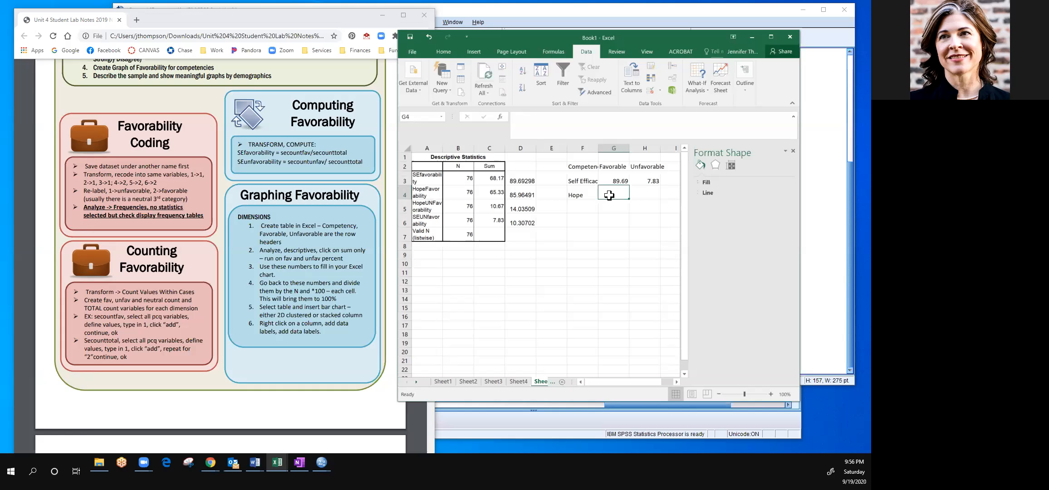
type("85.96")
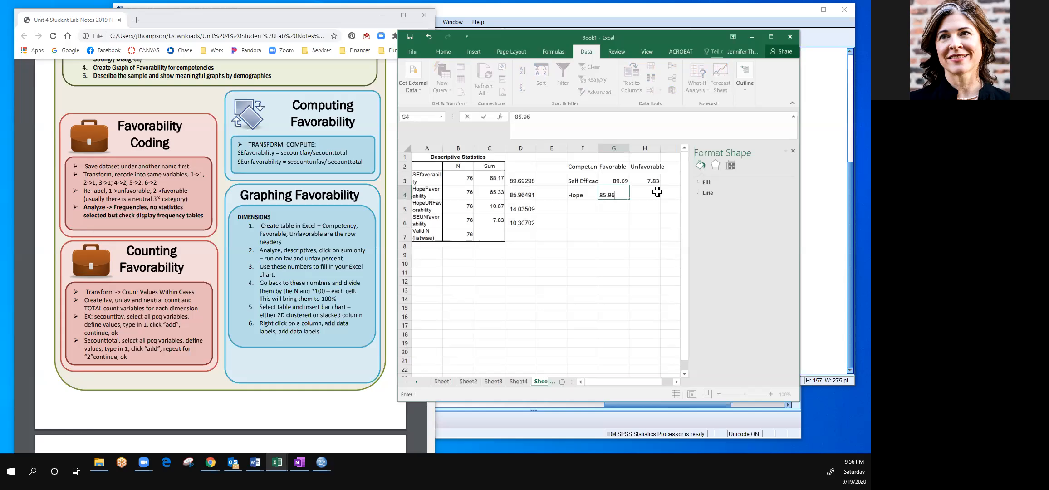
left_click(657, 192)
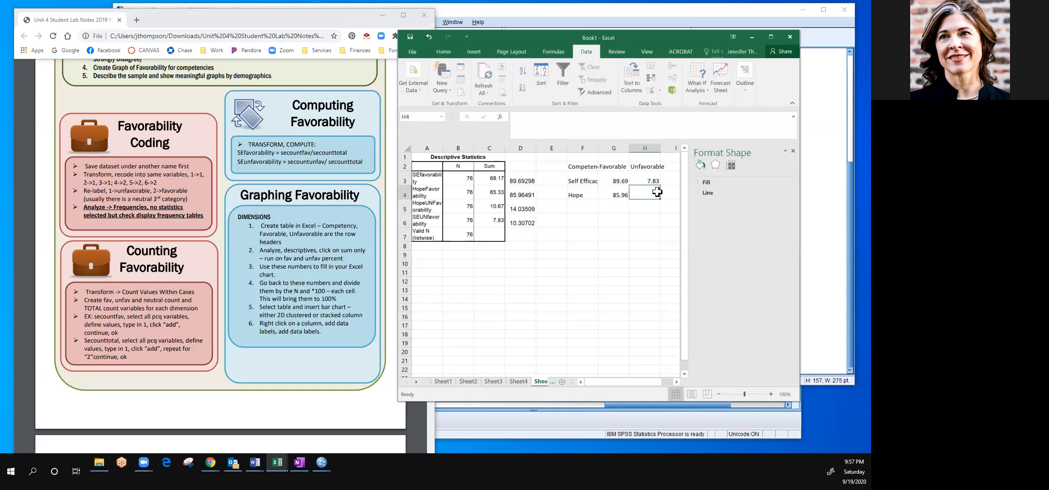
type("14.04")
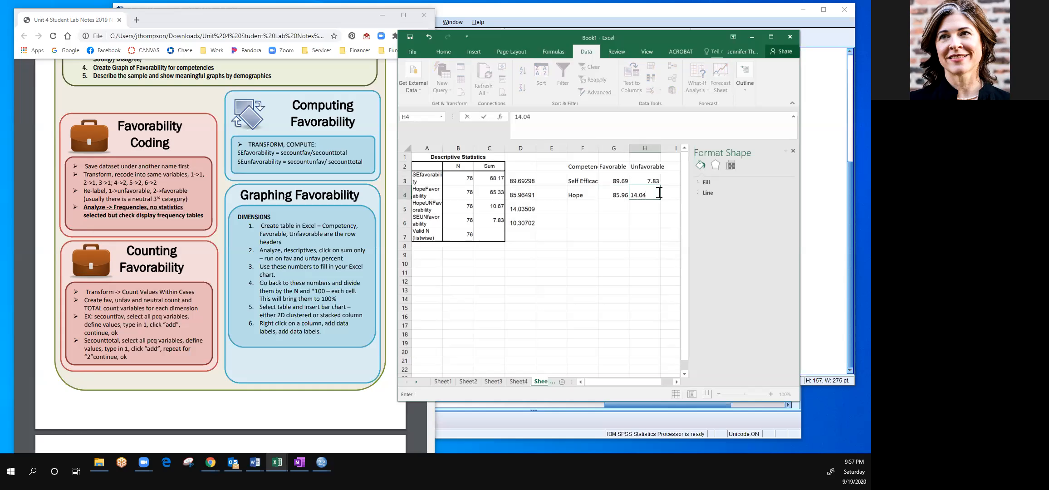
key("Return")
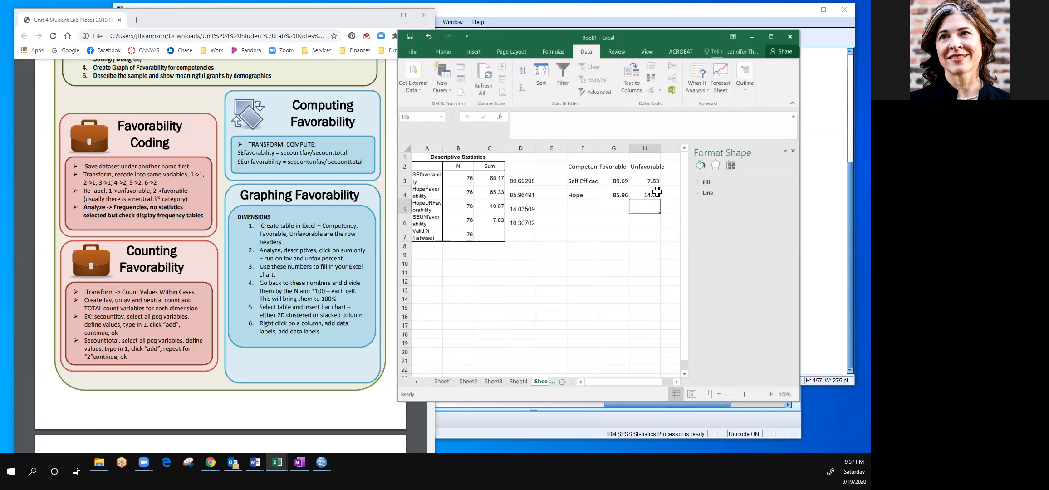
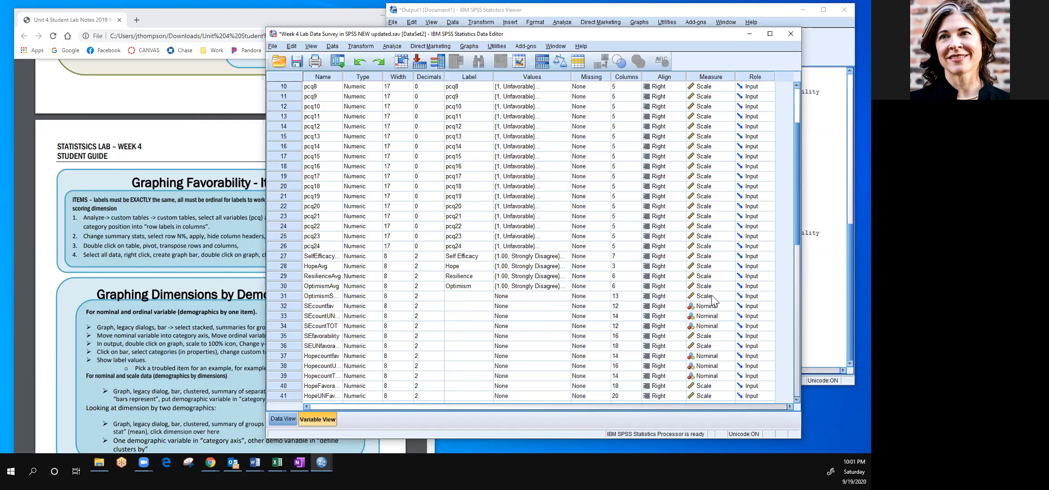
In the SPSS variable list, set the measure of pcq1 to Ordinal and copy that setting to pcq2 through pcq24
left_click(729, 107)
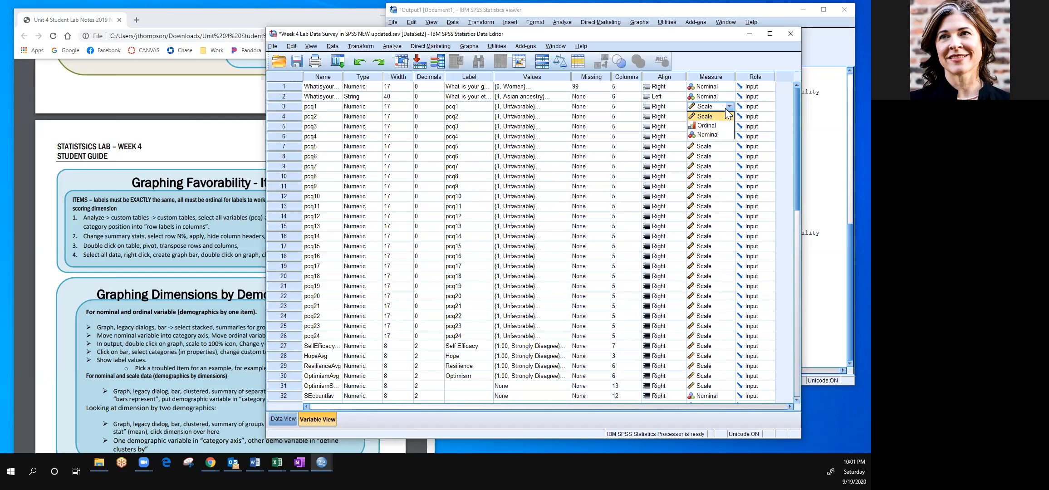
left_click(723, 129)
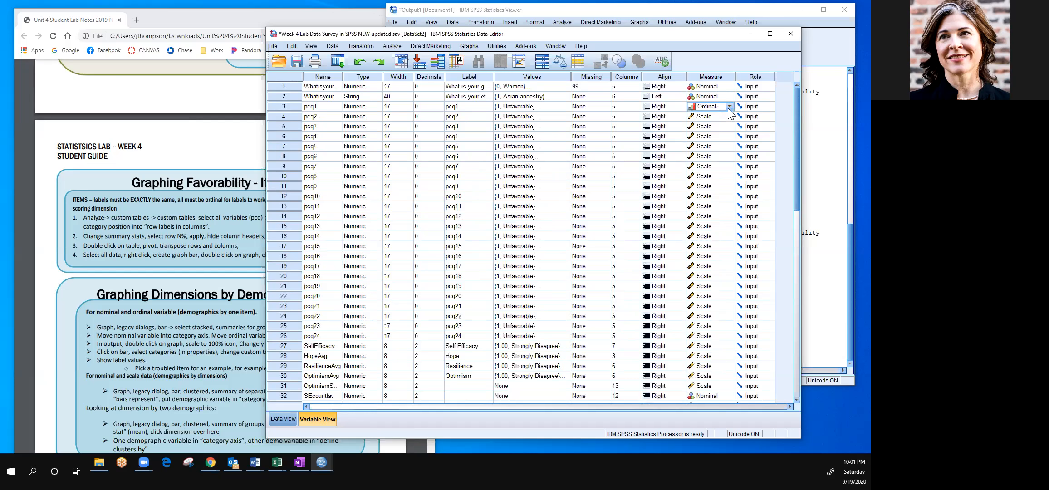
left_click(710, 111)
right_click(710, 109)
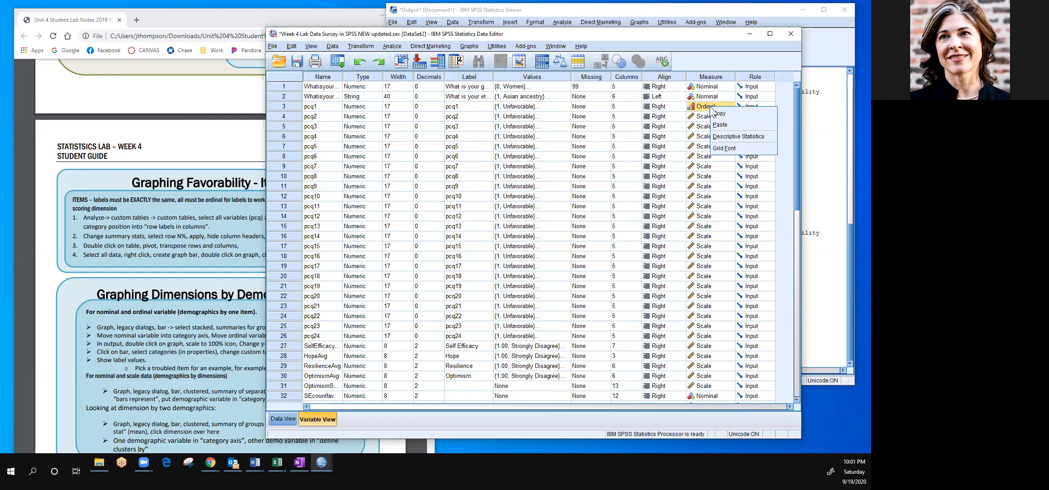
left_click(722, 113)
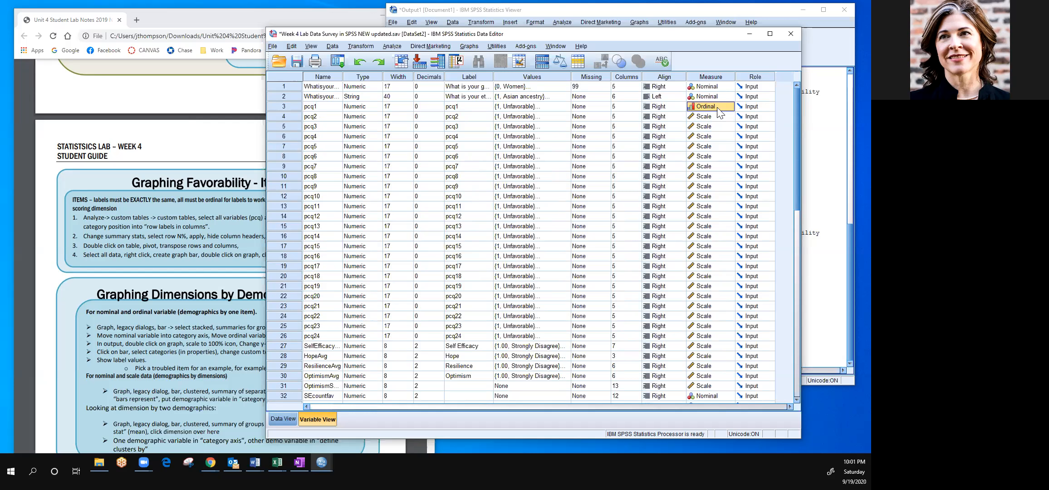
left_click_drag(714, 118, 713, 257)
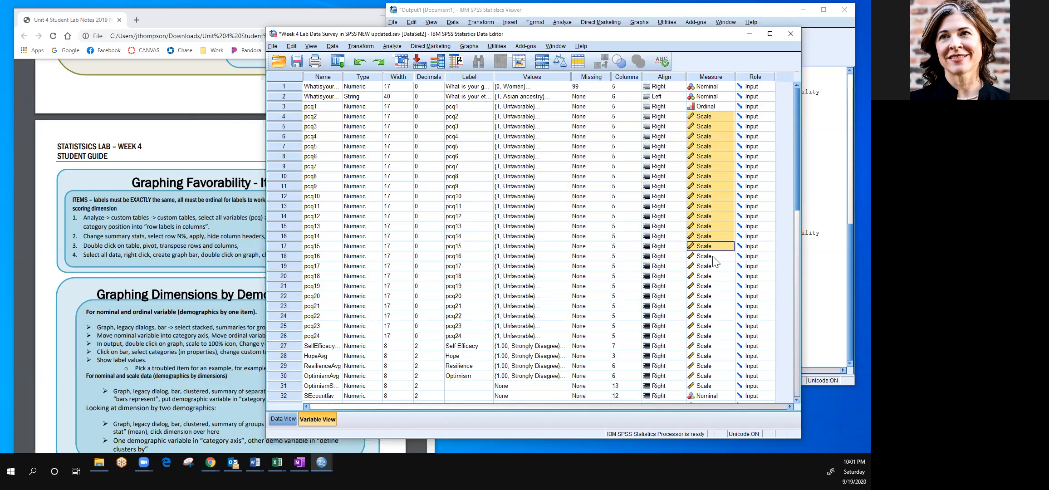
left_click_drag(709, 291, 709, 337)
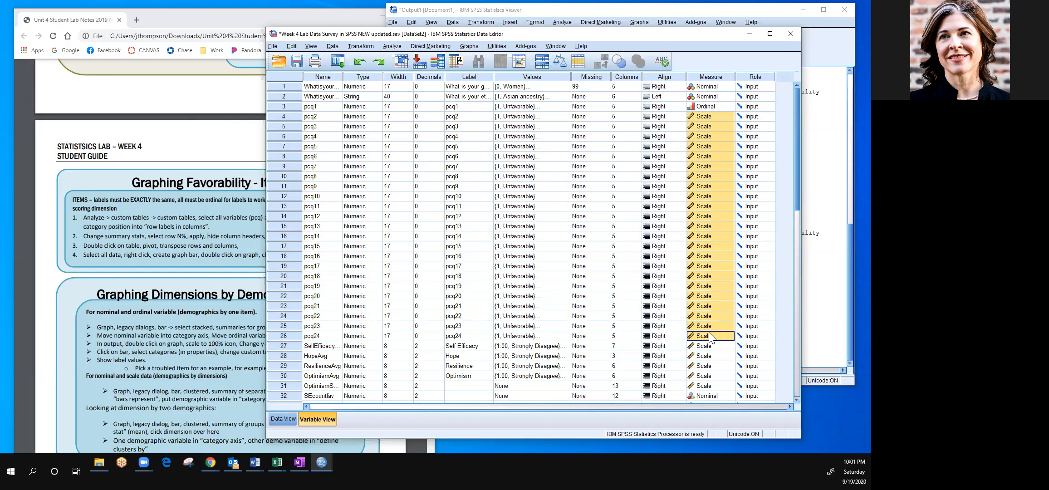
right_click(714, 294)
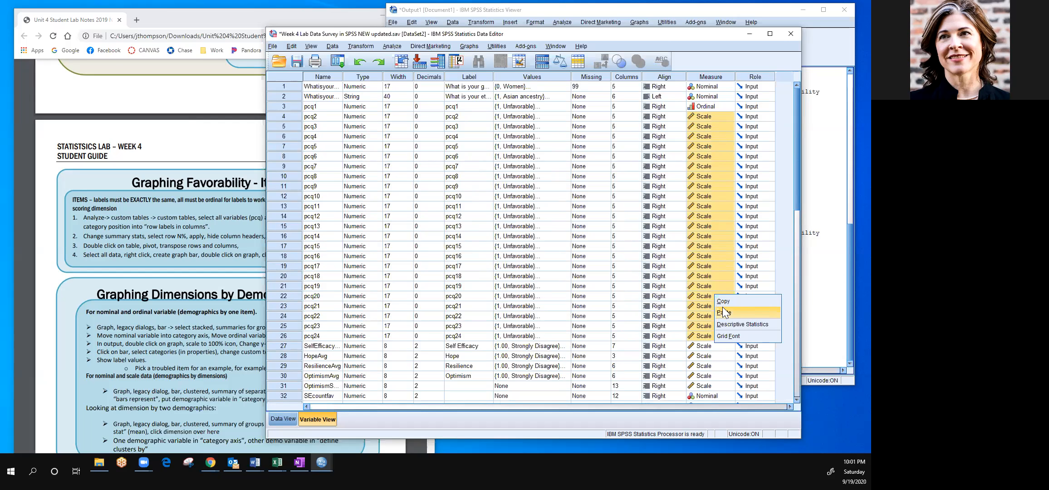
left_click(722, 307)
left_click(711, 180)
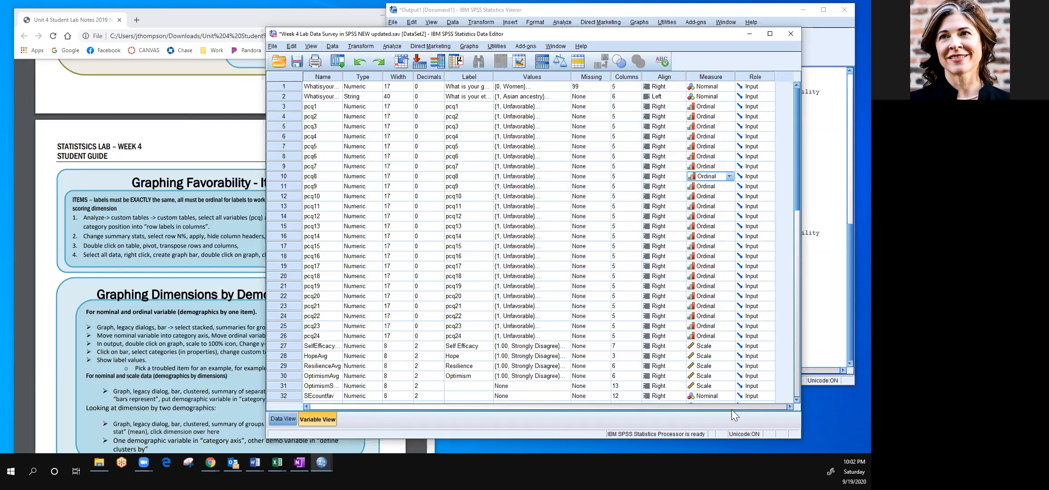
Switch to the output viewer and start a new custom table, accepting the notice about value labels and measurement levels
left_click(809, 312)
left_click(589, 292)
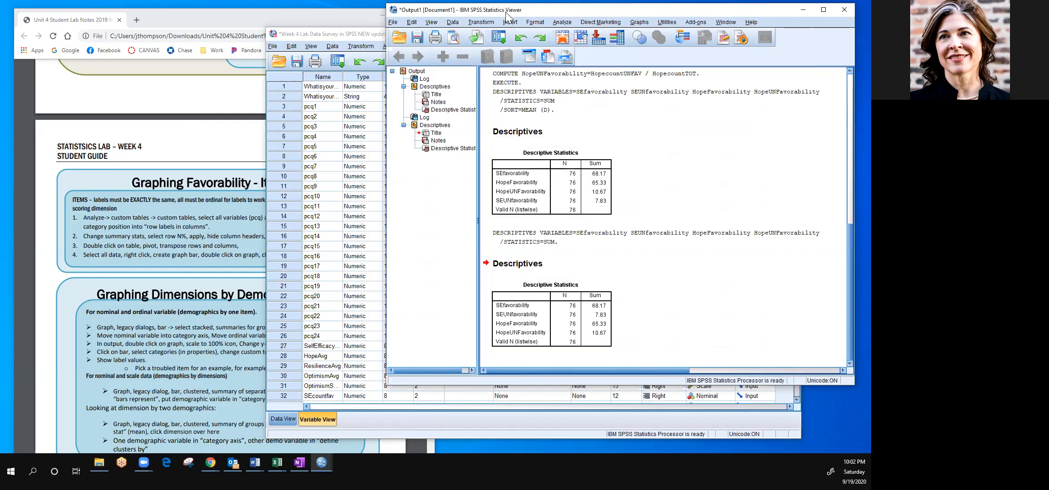
left_click(563, 21)
mouse_move(572, 47)
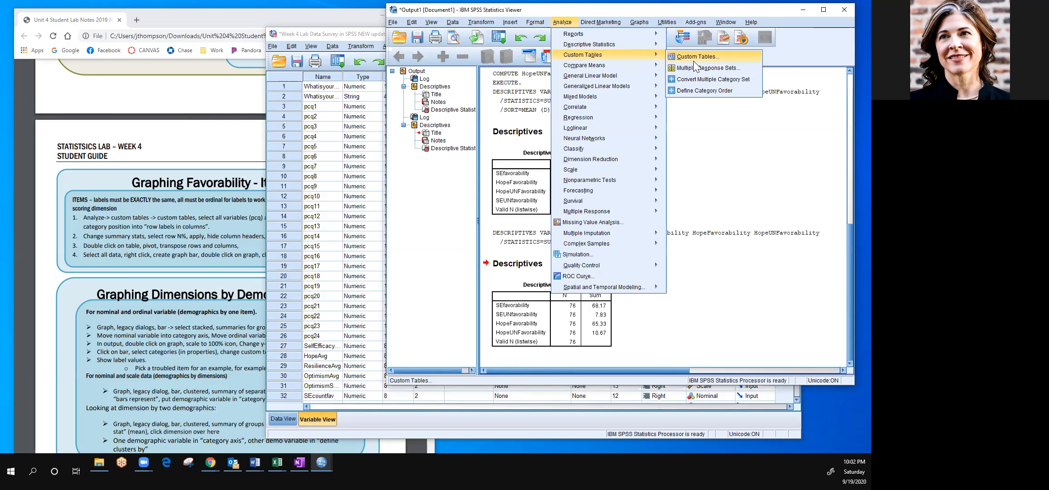
left_click(694, 61)
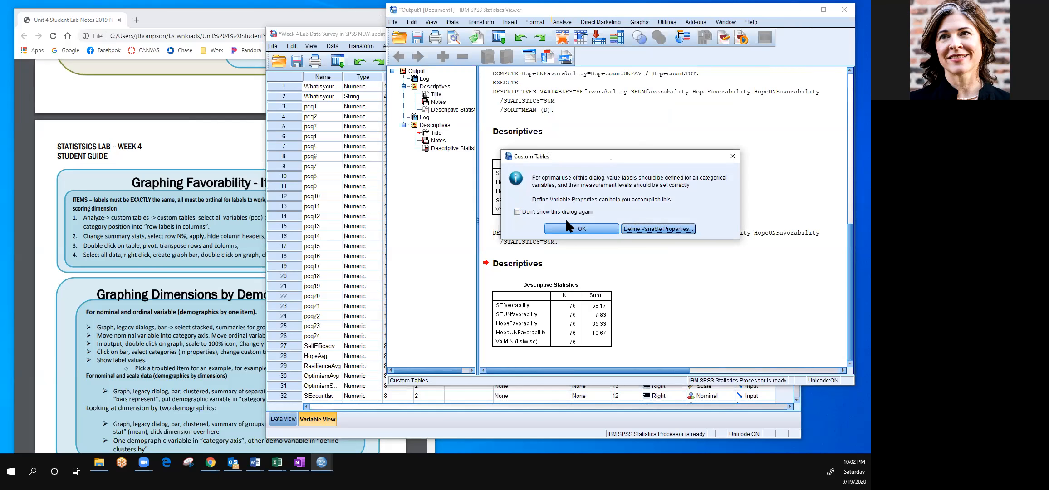
left_click(591, 227)
Select pcq7 through pcq12 in the variable list and place them as rows of the custom table
left_click(72, 186)
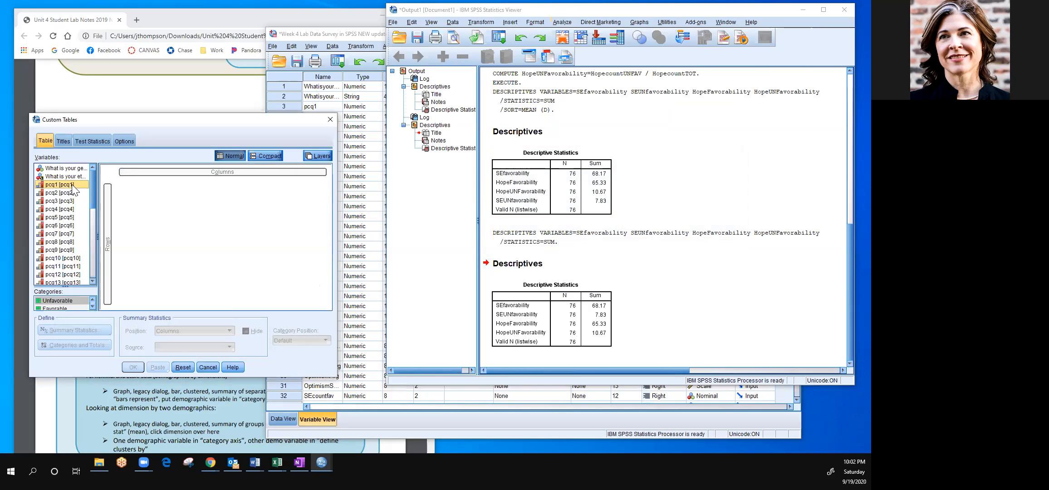
left_click(65, 234)
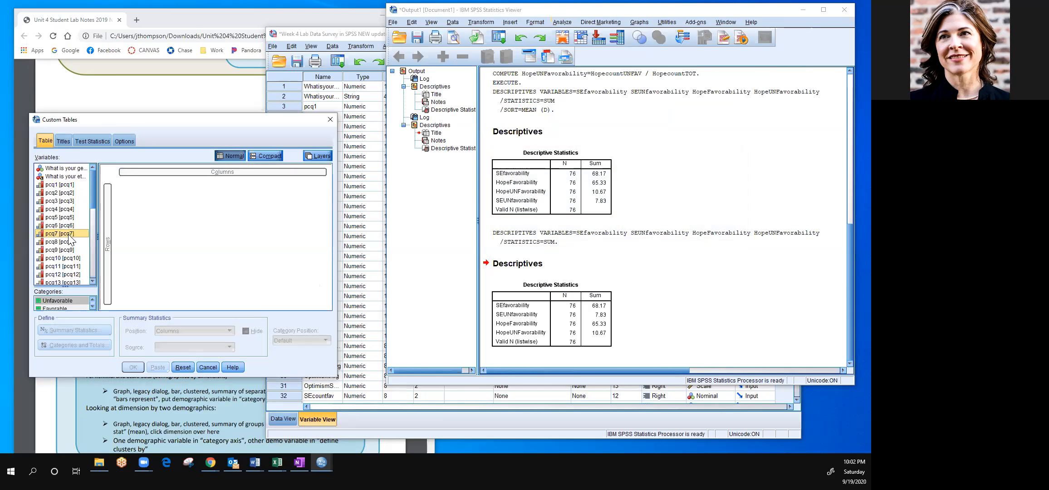
key("shift+Down")
key("shift+Down")
key("shift+Down")
key("shift+Down")
key("shift+Down")
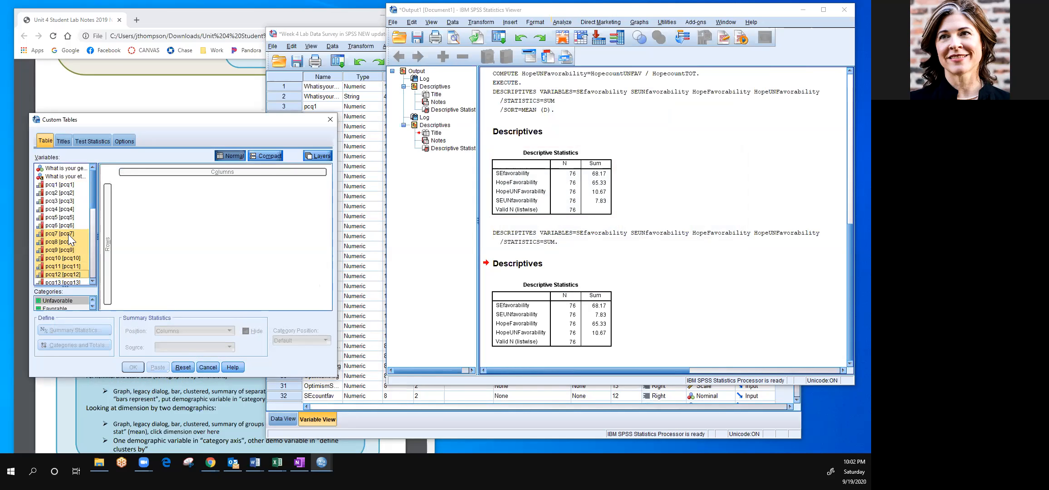
left_click_drag(69, 237, 107, 233)
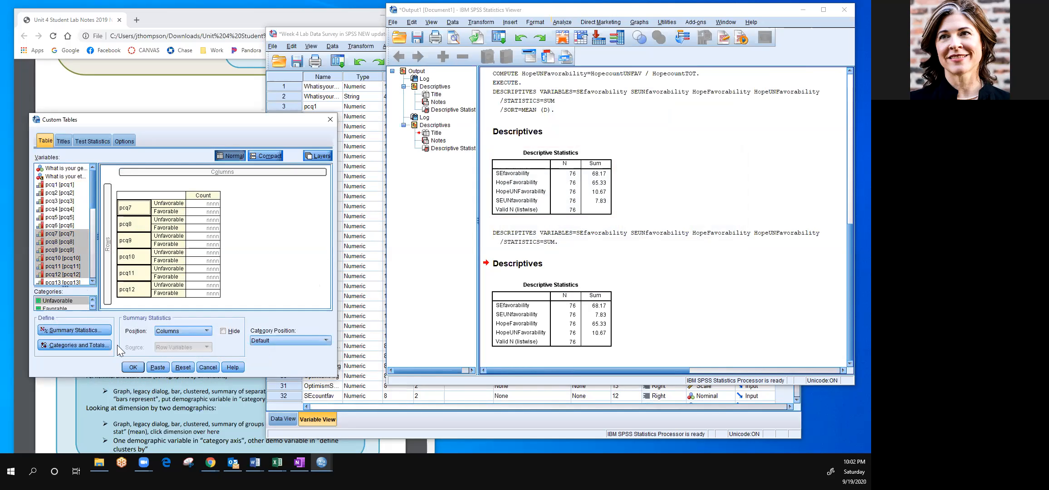
Apply the existing category settings for the selected pcq items and set the category position to Row Labels in Columns
left_click(104, 346)
left_click(206, 331)
left_click(90, 344)
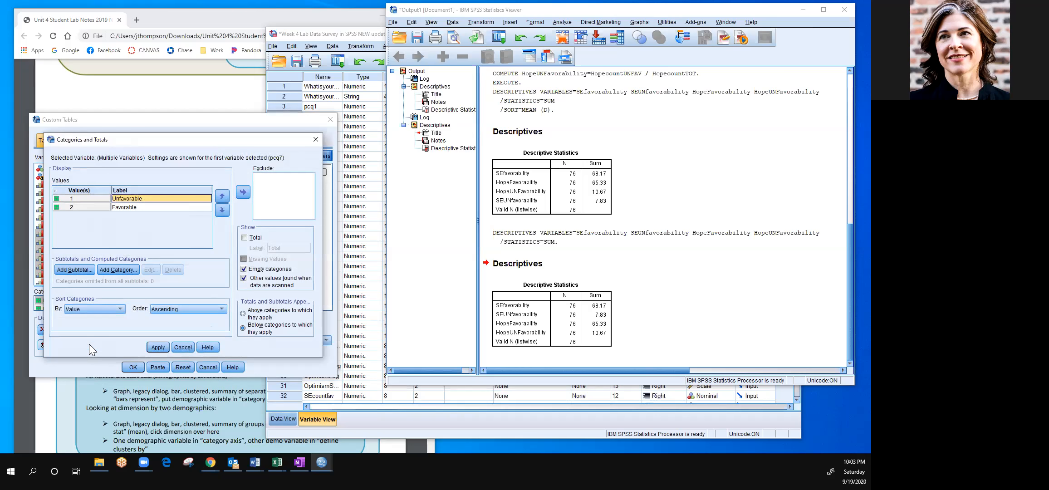
left_click(162, 348)
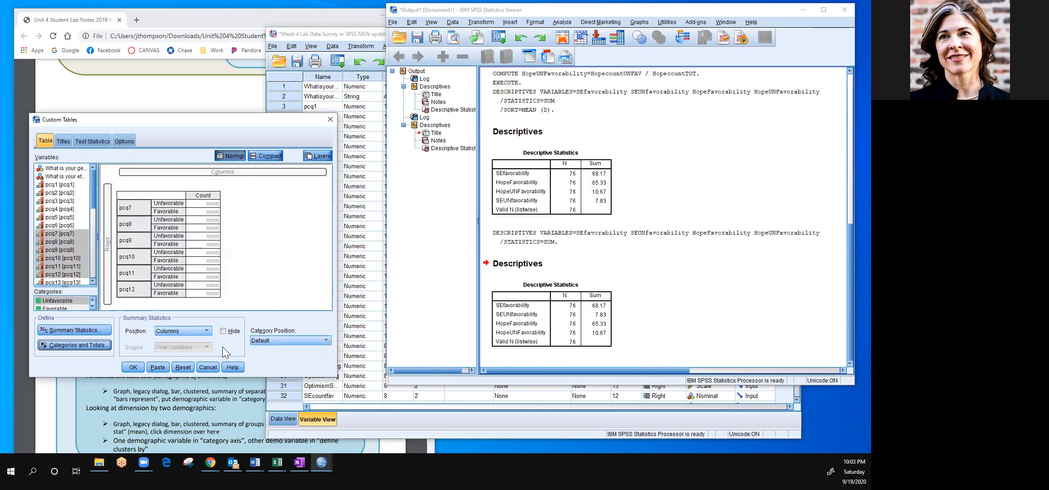
left_click(327, 339)
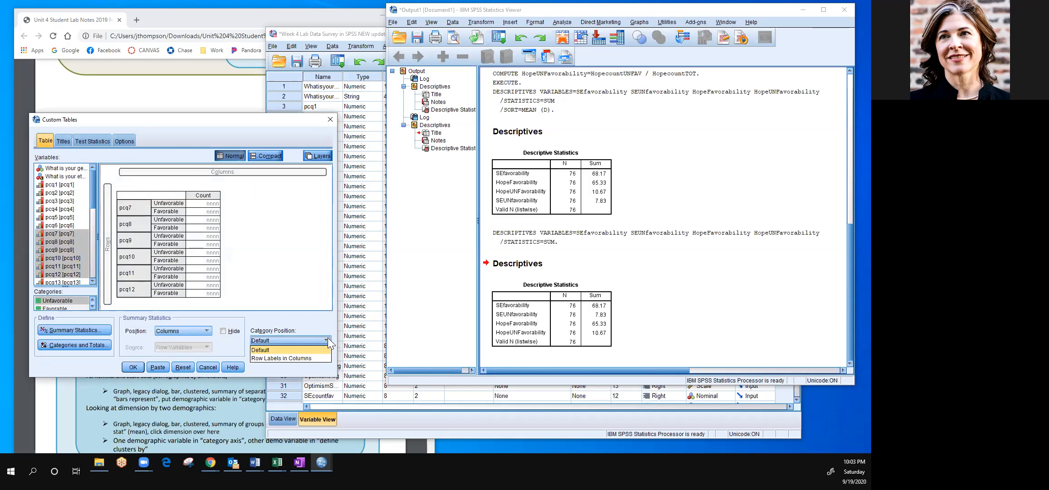
left_click(318, 358)
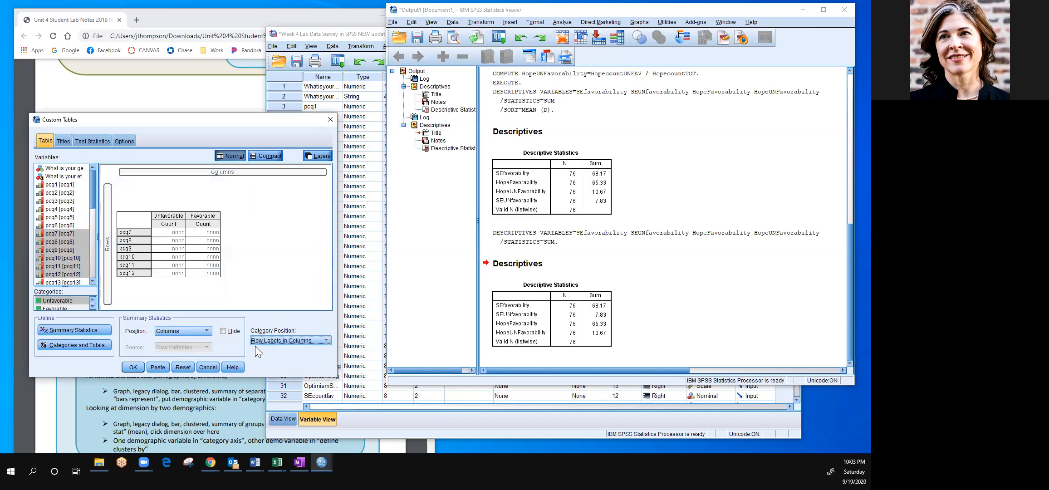
Replace Count with Row N % as the table's summary statistic and apply it to the selected pcq items
left_click(207, 331)
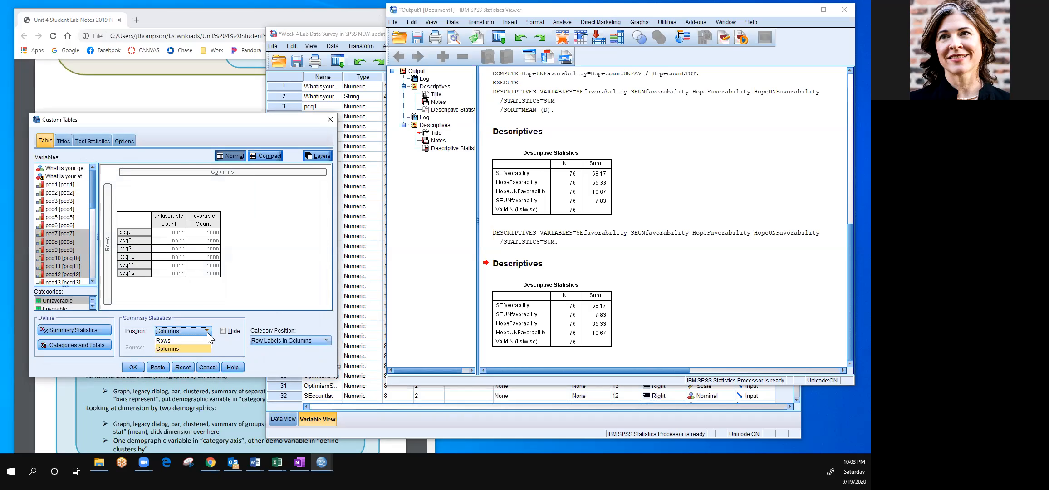
left_click(88, 330)
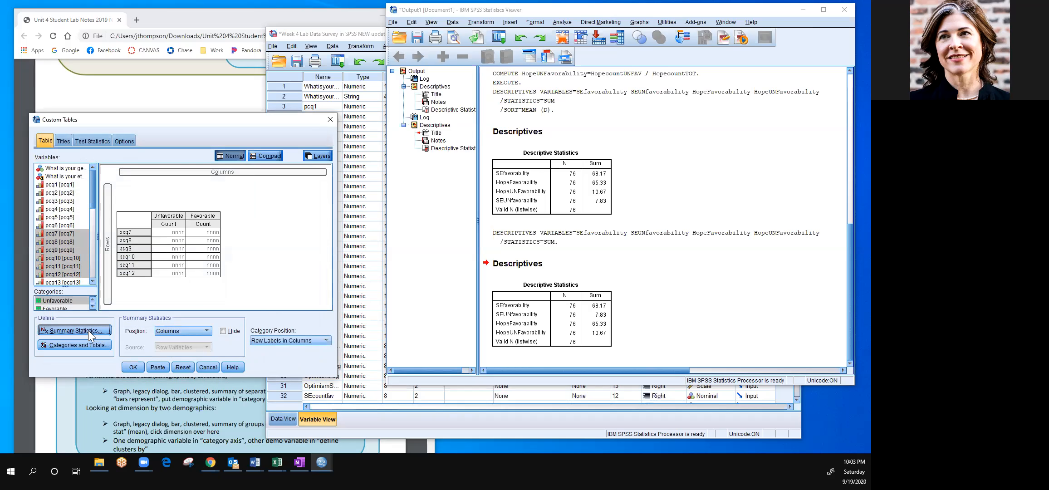
left_click(74, 204)
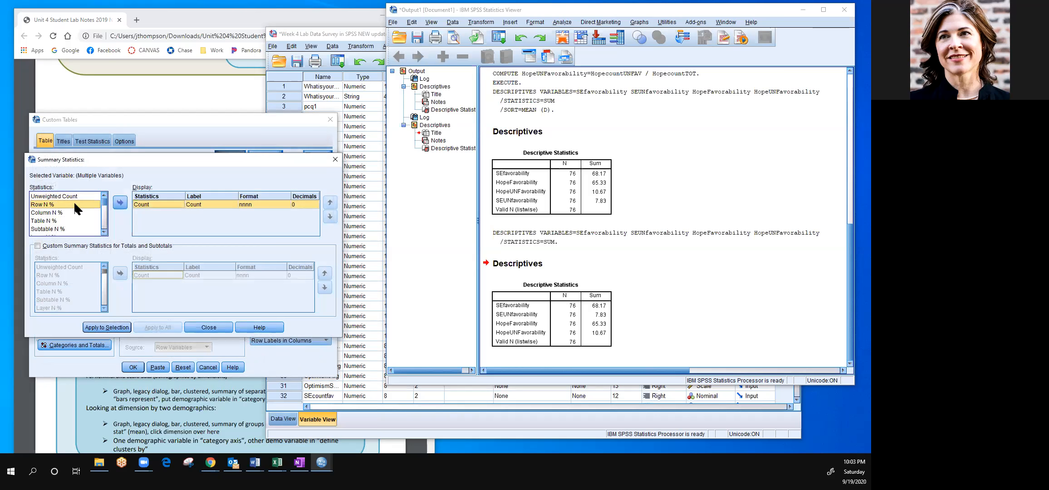
left_click(120, 203)
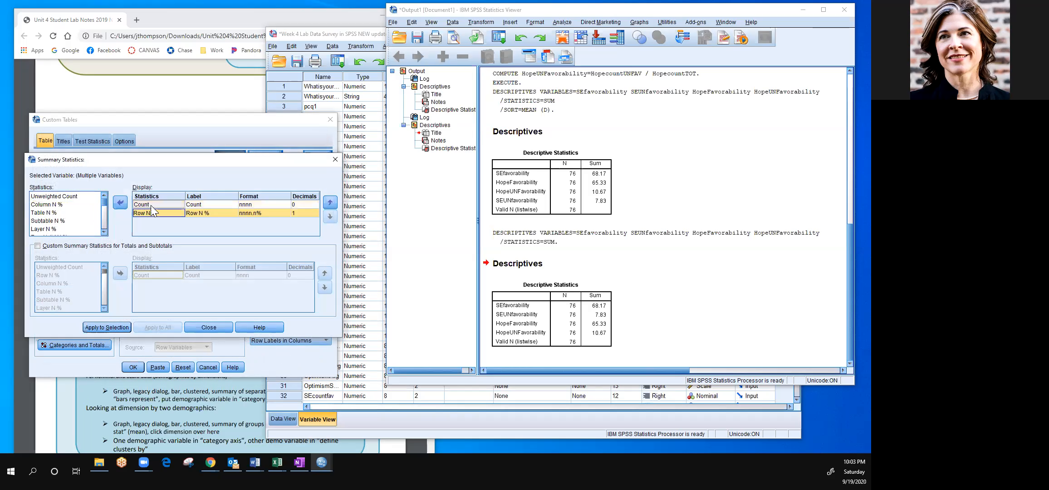
left_click(151, 205)
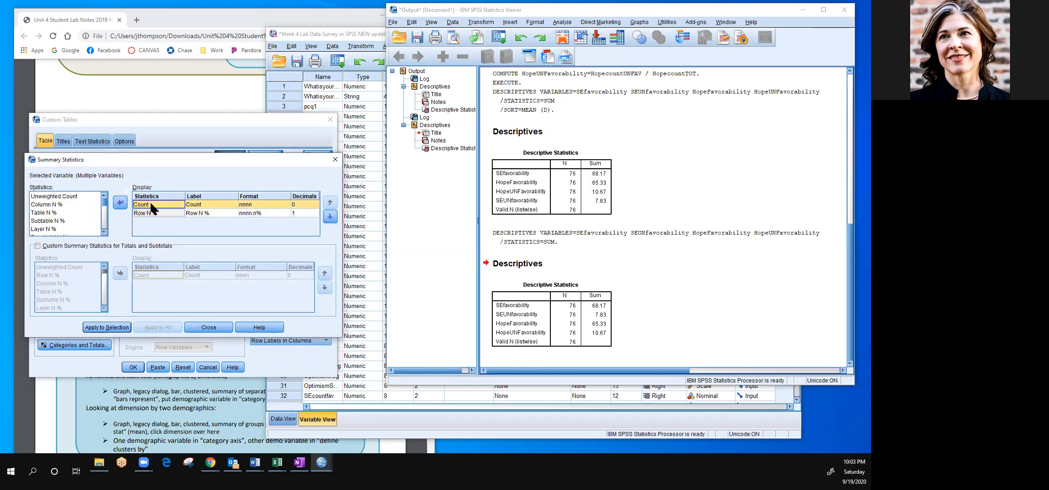
left_click(121, 203)
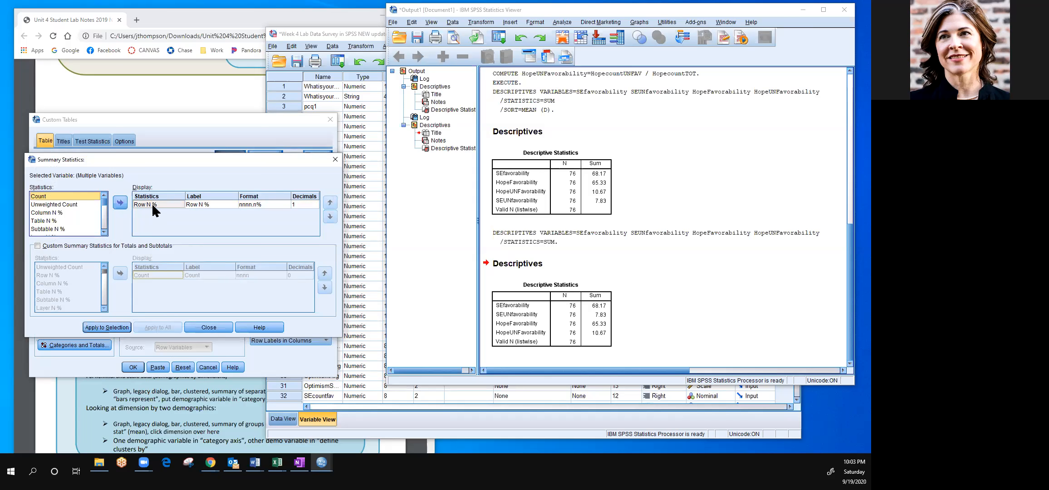
left_click(116, 327)
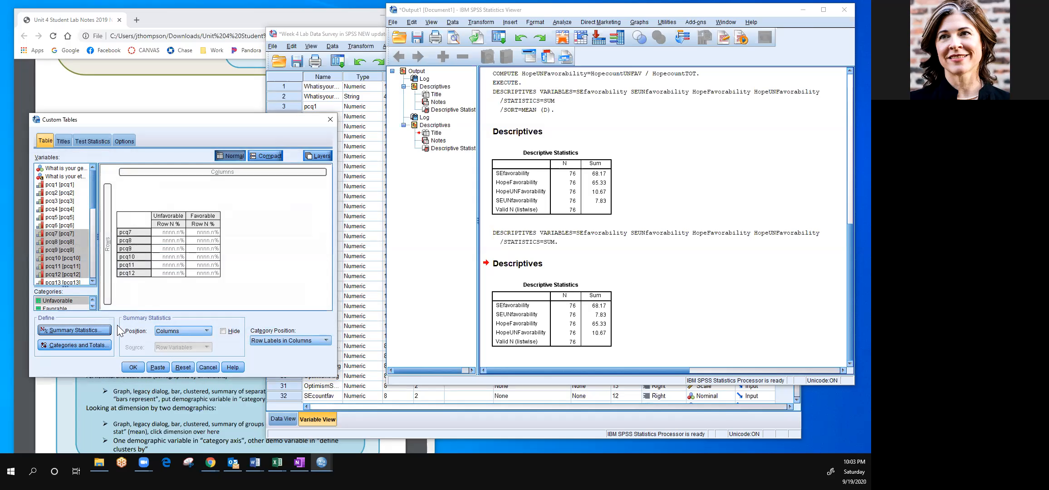
Hide the summary statistics labels and generate the custom table
left_click(222, 331)
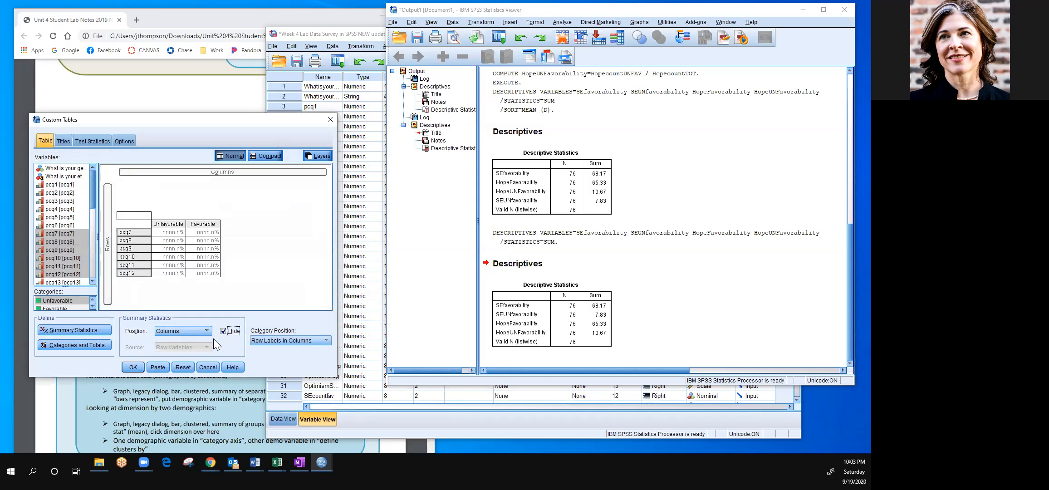
left_click(133, 368)
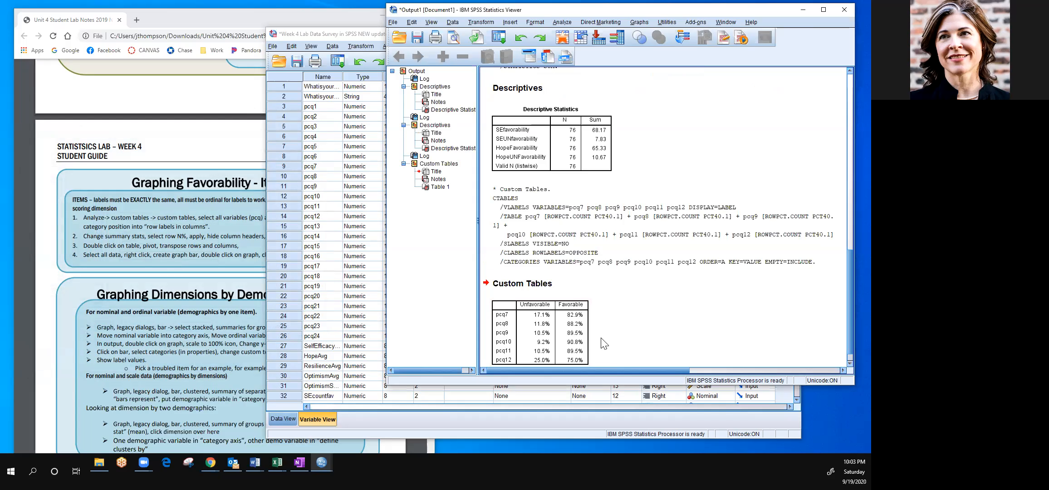
Open the new custom table for editing and transpose its rows and columns
double_click(541, 330)
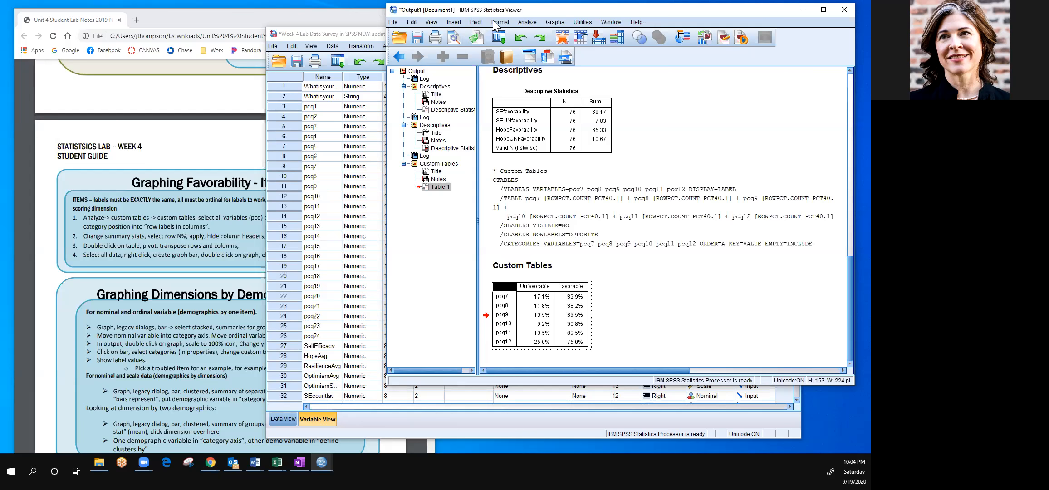
left_click(481, 27)
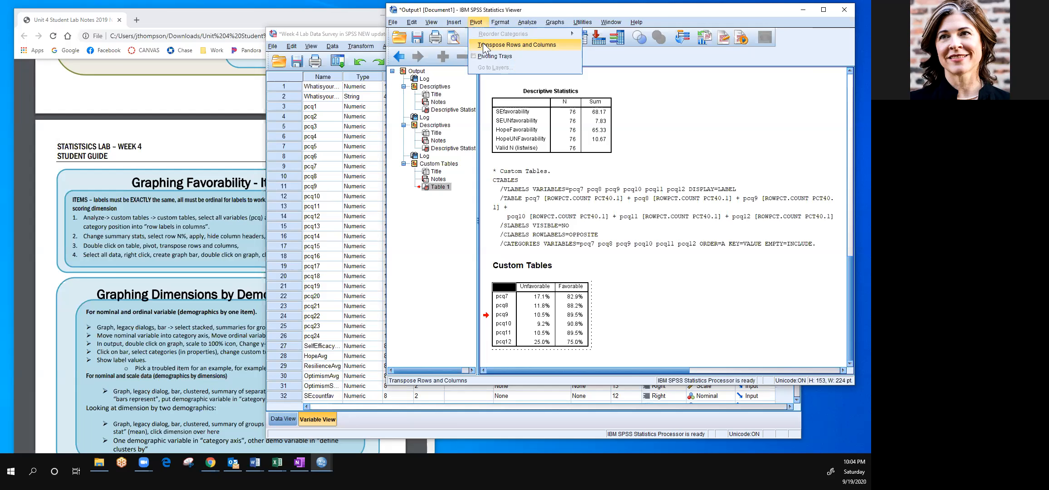
left_click(484, 45)
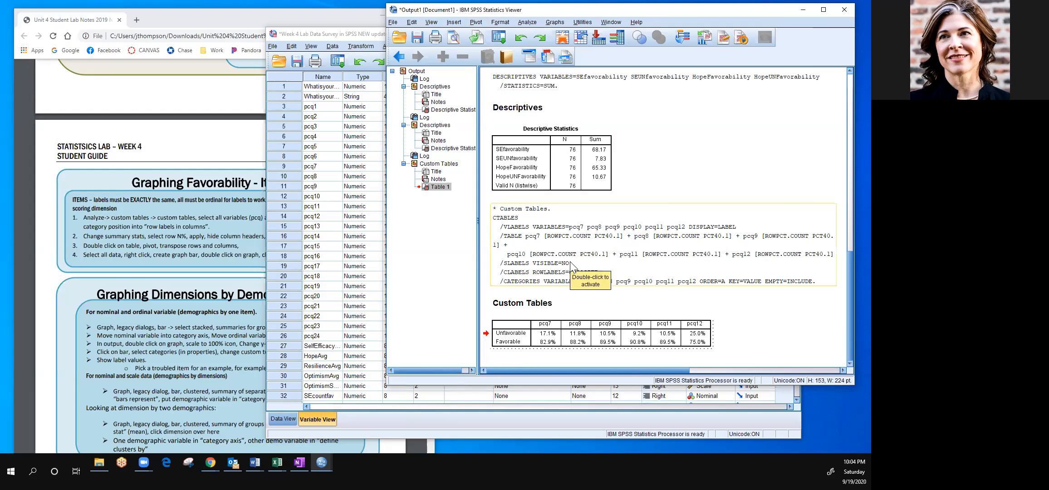
Select all the Unfavorable and Favorable percentages for pcq7 to pcq12 and create a bar graph from them
left_click(547, 335)
left_click_drag(548, 334, 693, 341)
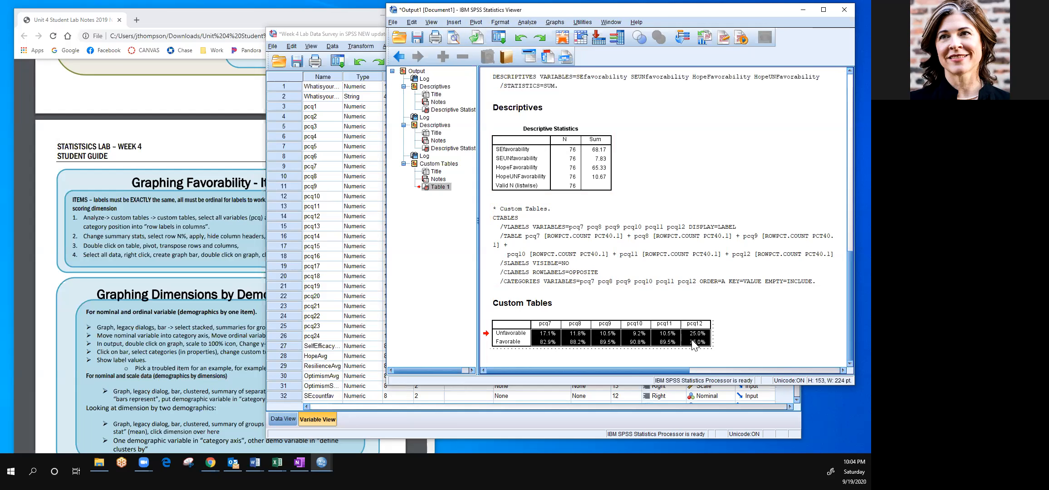
right_click(694, 345)
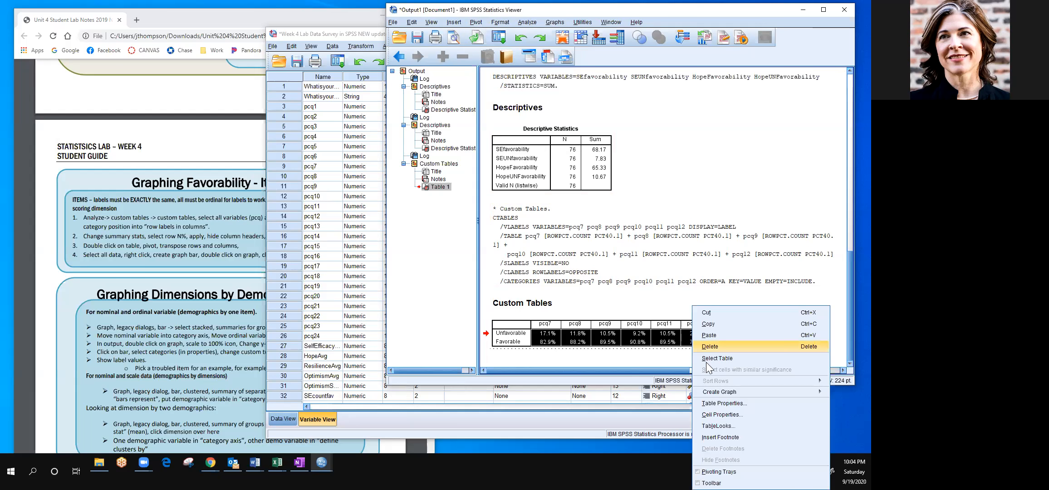
mouse_move(716, 394)
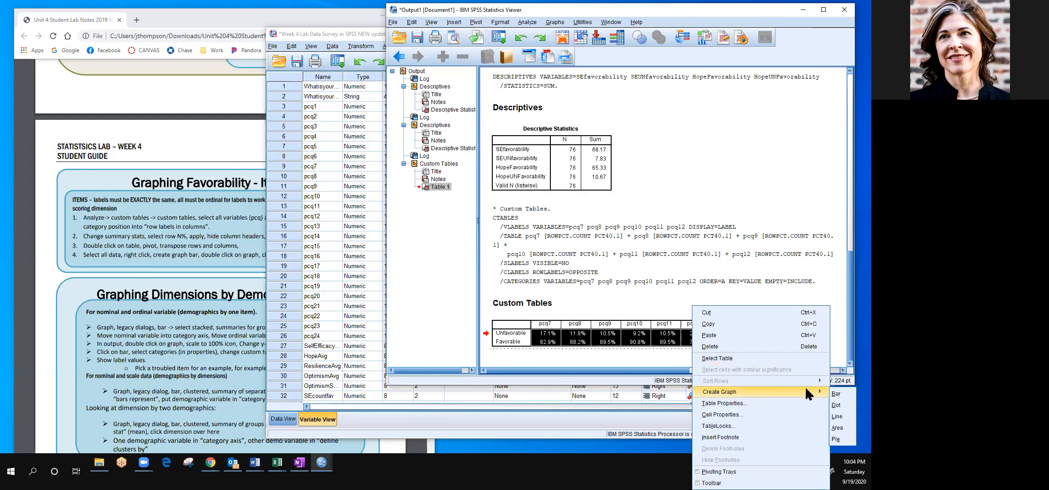
left_click(838, 393)
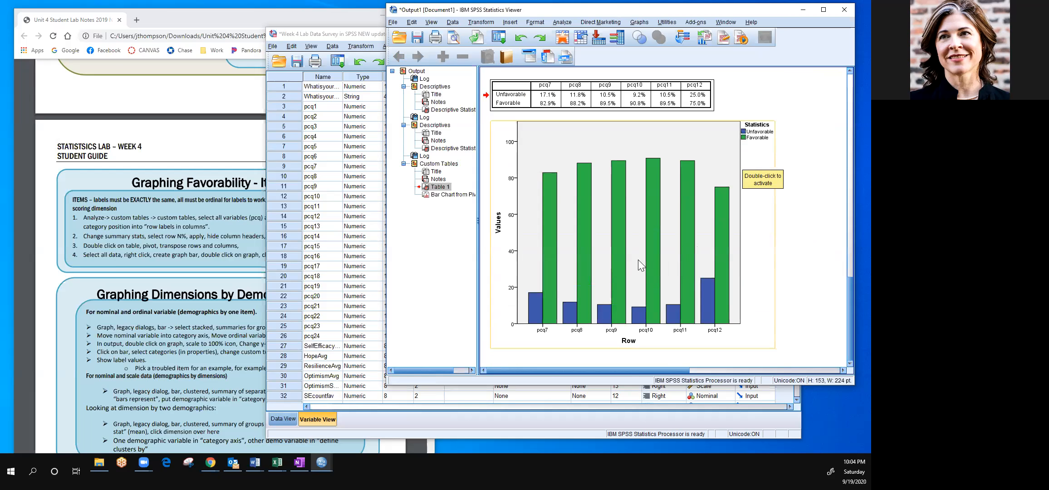
Open the bar chart for editing and change the Statistics variable's role from X Cluster to Stack in the bar properties
double_click(623, 247)
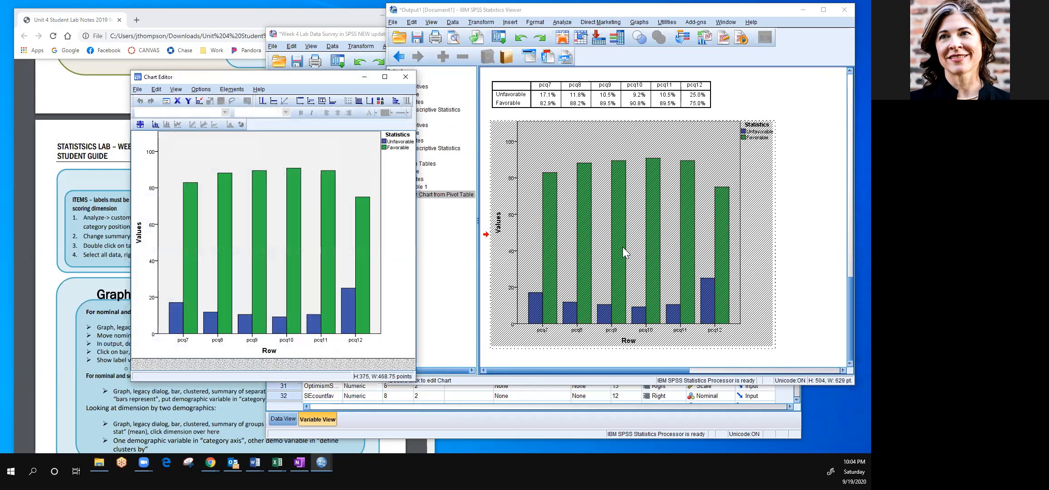
double_click(296, 196)
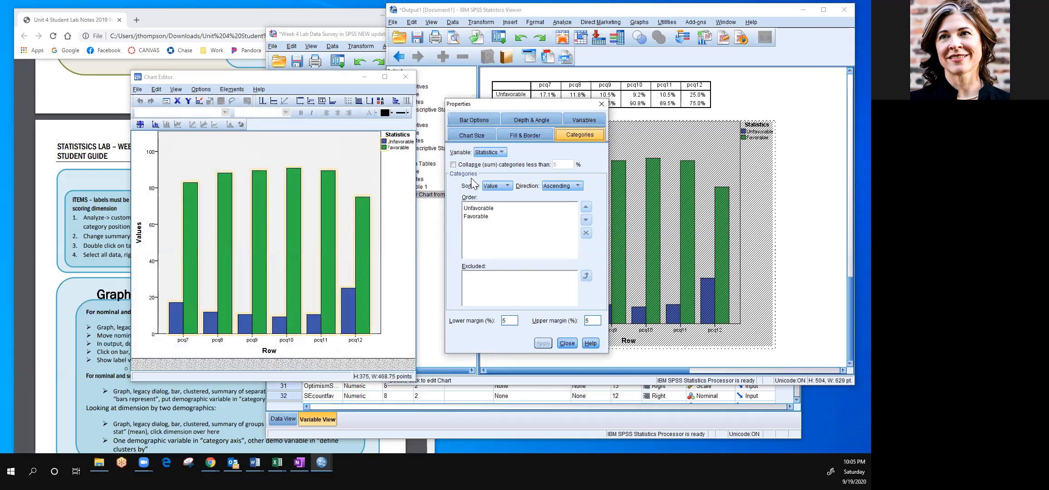
left_click(584, 121)
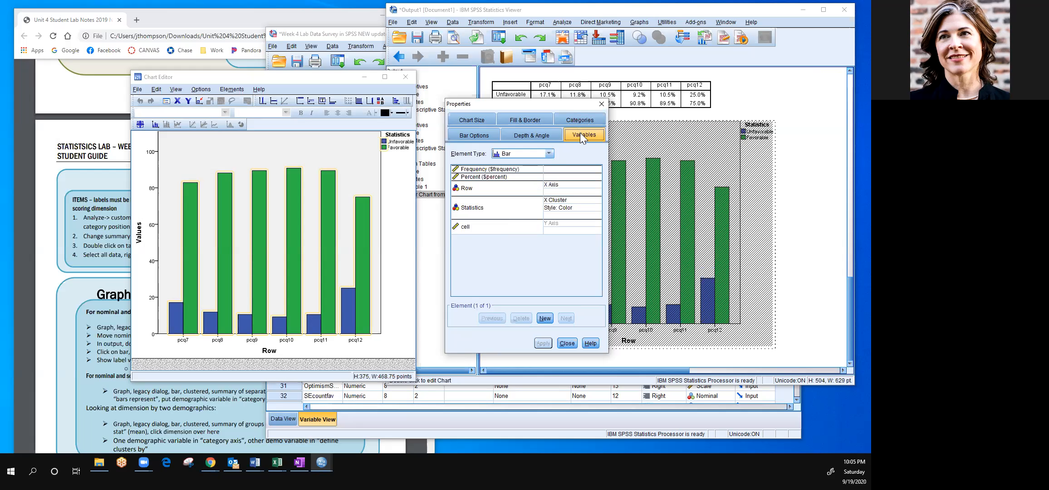
left_click(573, 201)
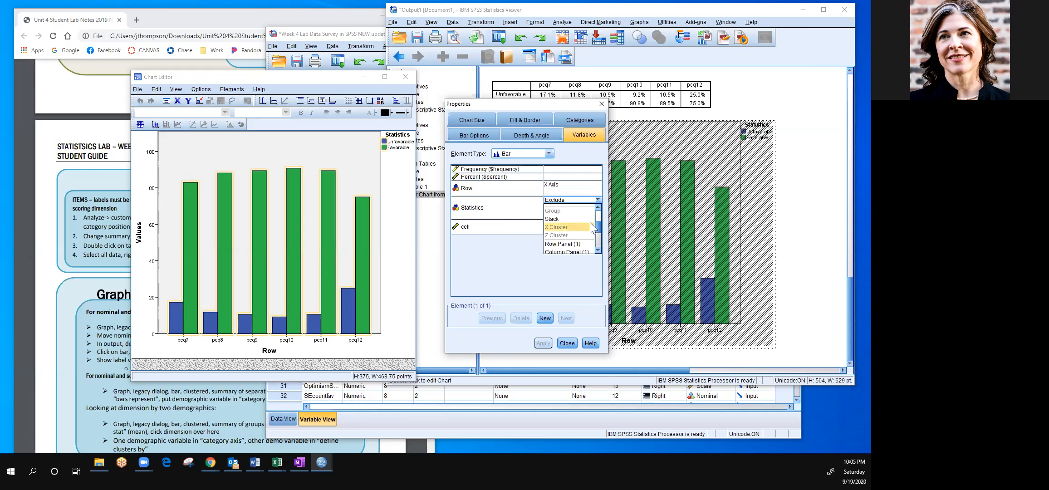
left_click(497, 201)
left_click(556, 201)
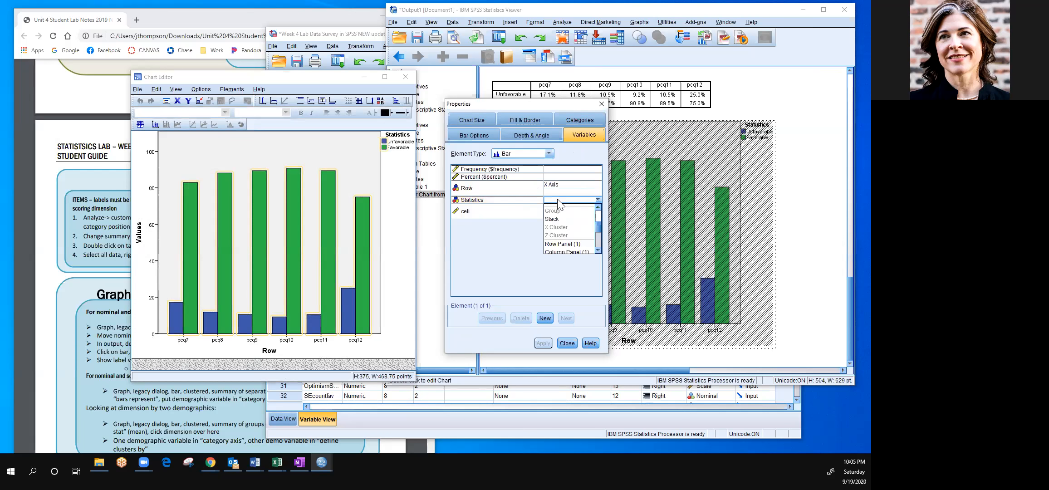
left_click(572, 218)
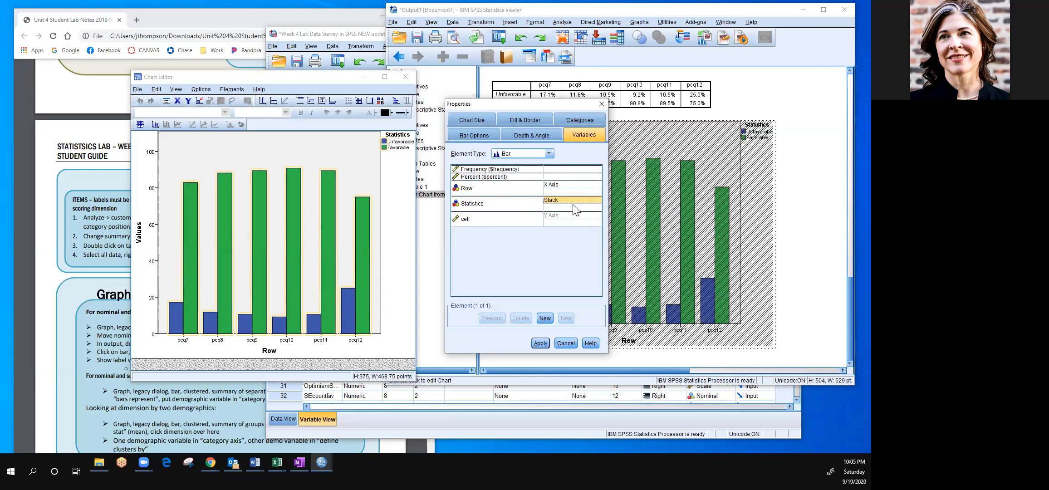
Change the Row variable's role to Stack and the Statistics variable's role to X Axis, then apply and close the bar properties
left_click(501, 190)
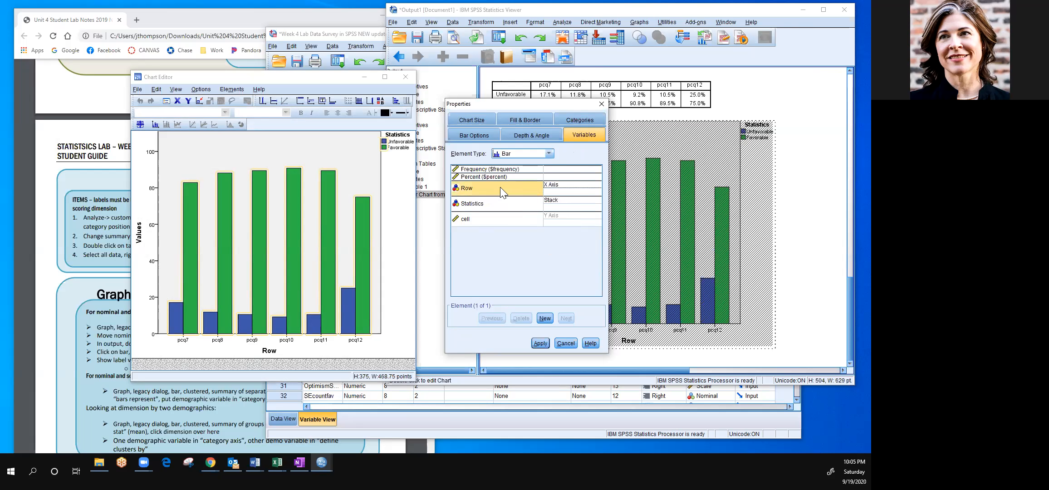
left_click(562, 185)
scroll(599, 231, "down", 2)
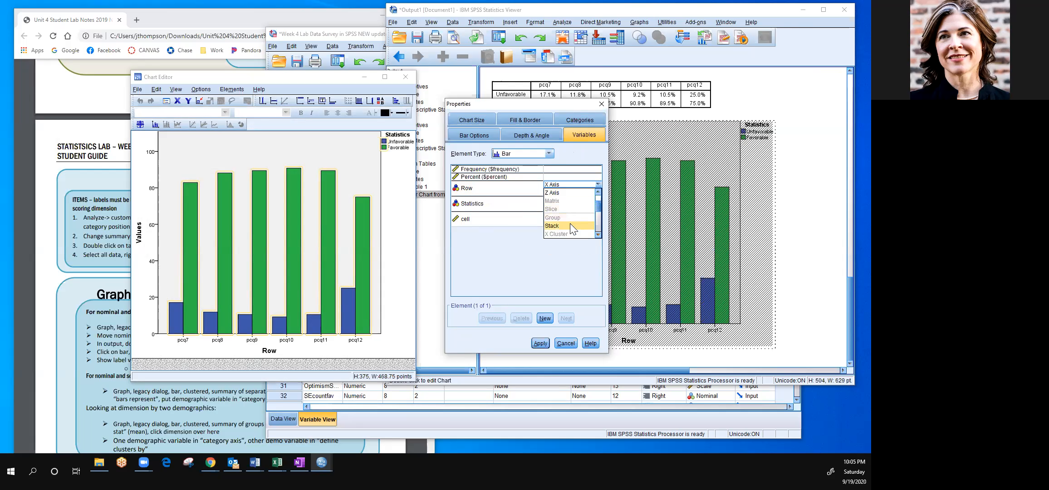
left_click(571, 226)
left_click(588, 200)
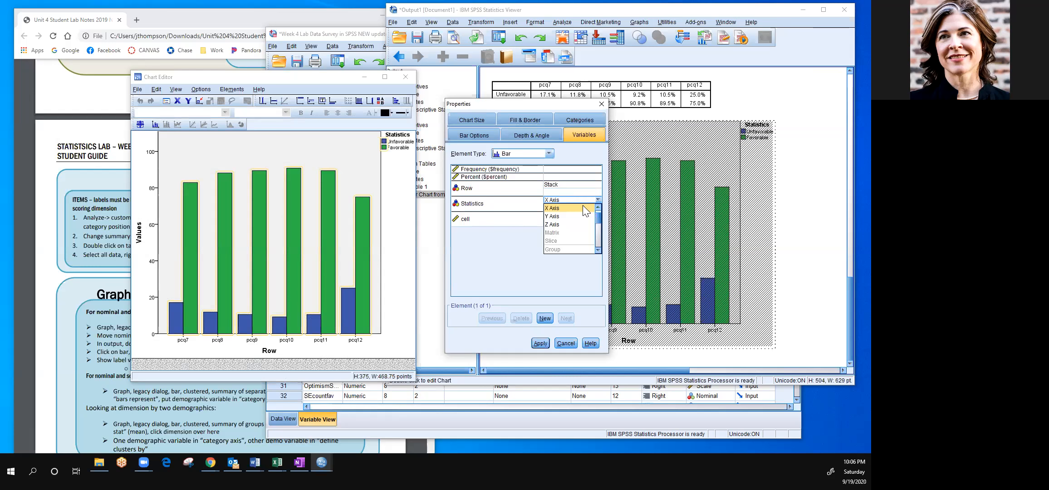
left_click(584, 208)
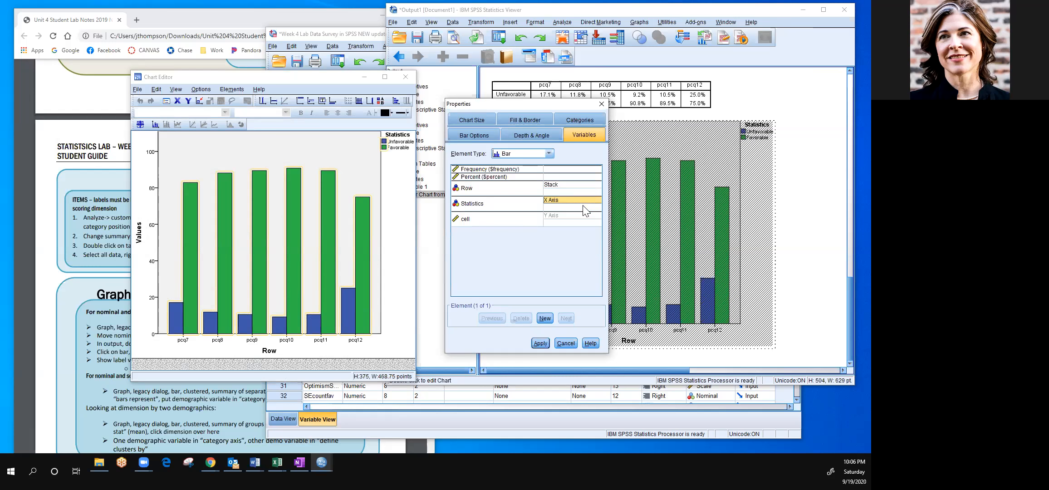
left_click(542, 345)
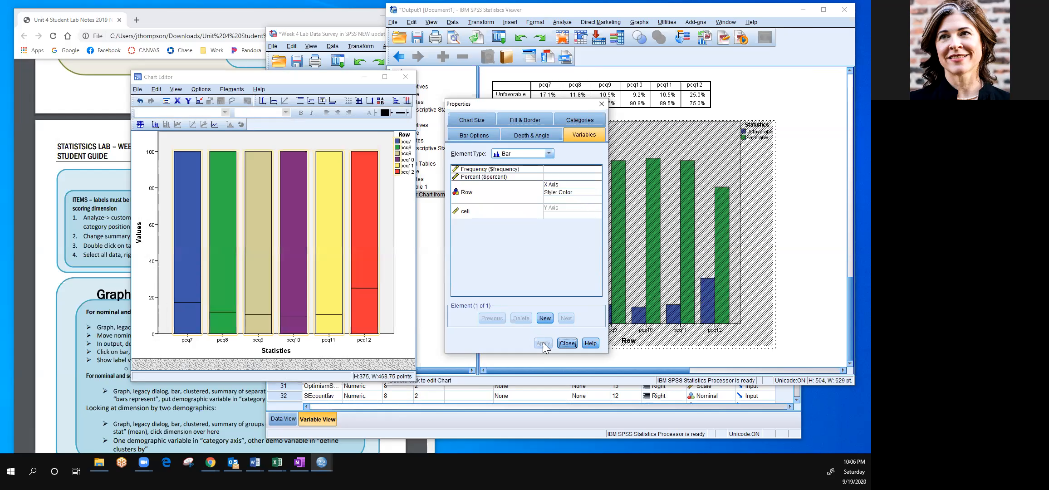
left_click(567, 344)
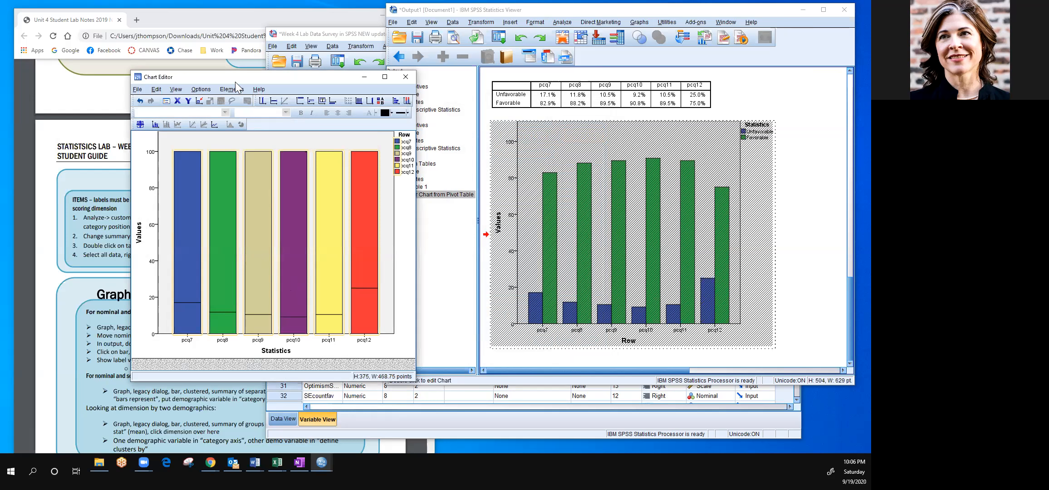
Transpose the stacked bar chart so its bars run horizontally, and close the chart editor
left_click(202, 90)
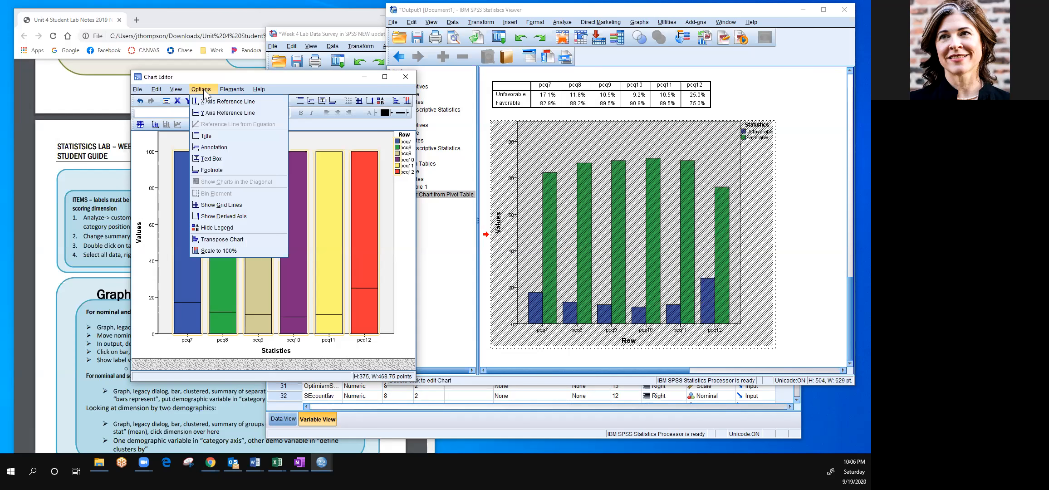
left_click(242, 239)
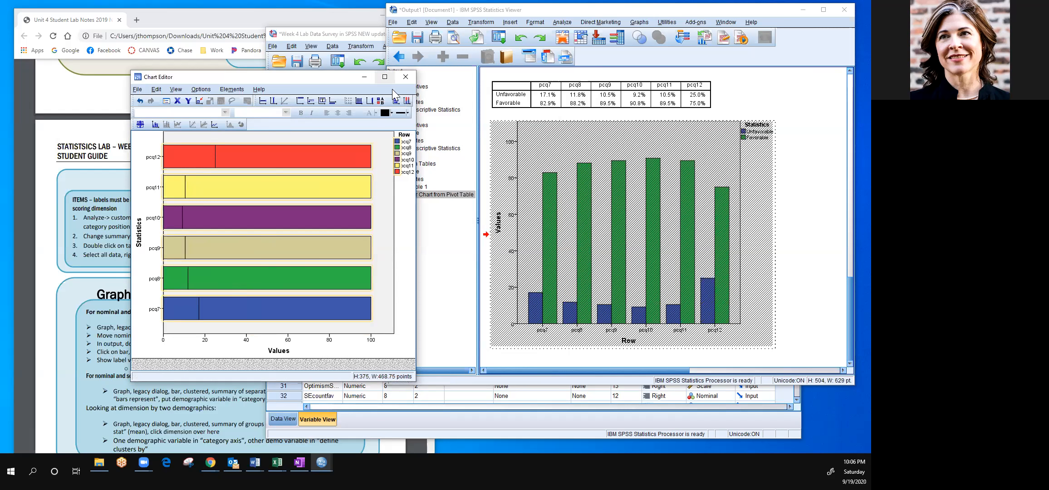
left_click(405, 77)
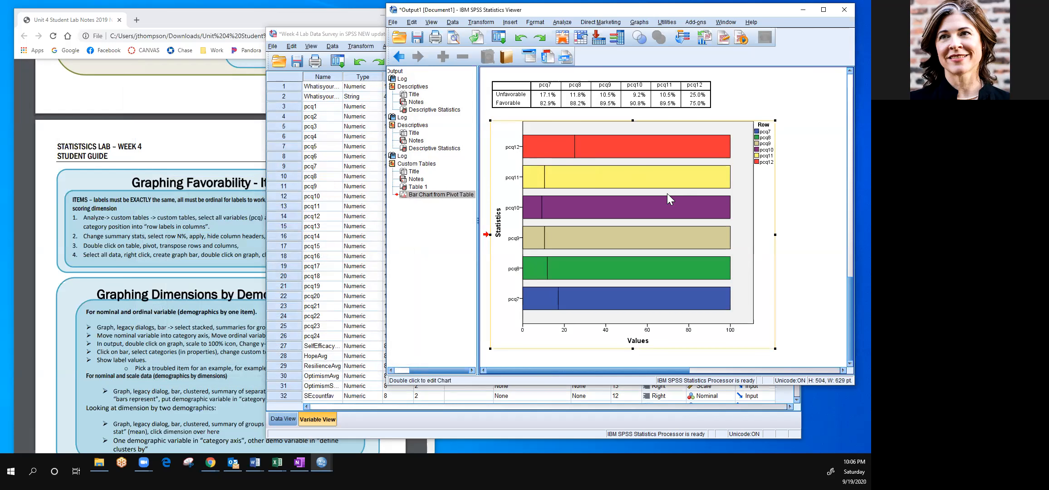
Delete the bar chart from the output and switch to the Week 4 lab notes in Chrome
key("Delete")
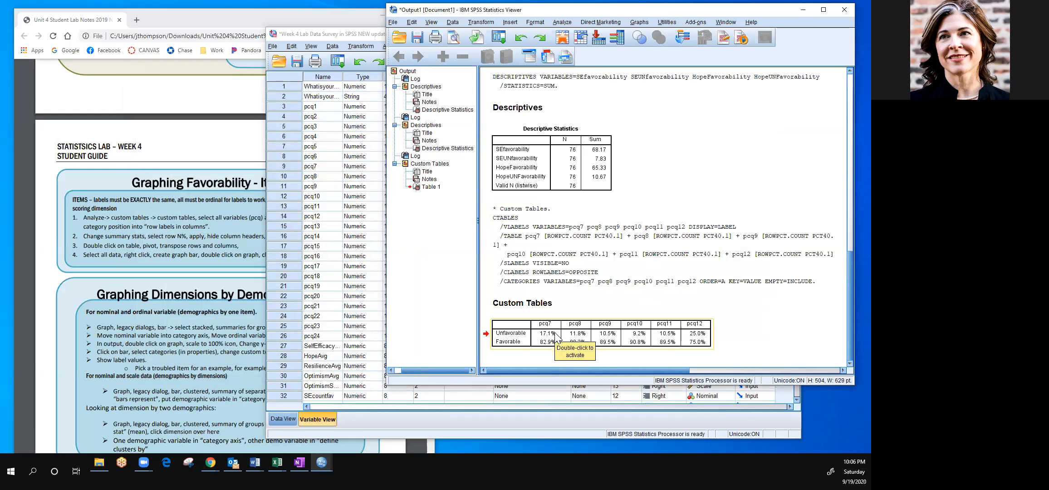
left_click(200, 337)
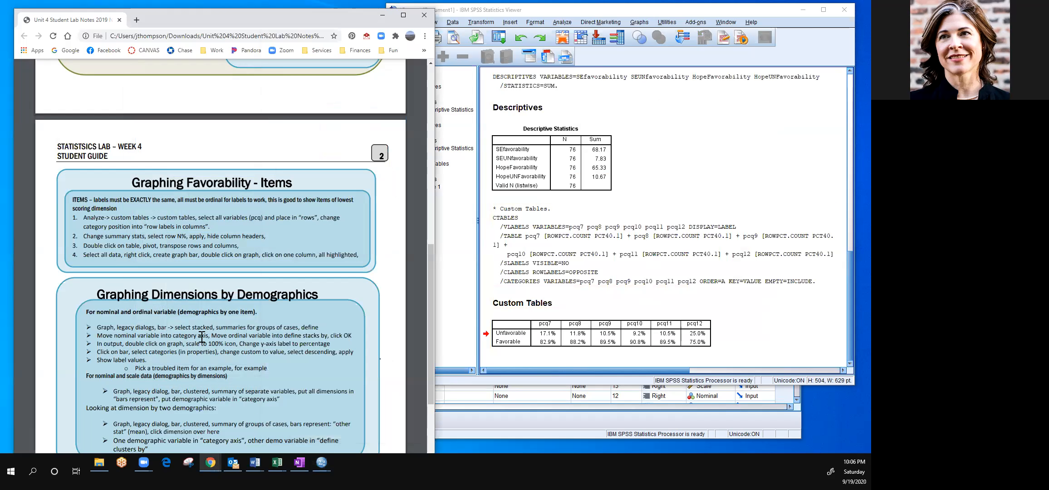